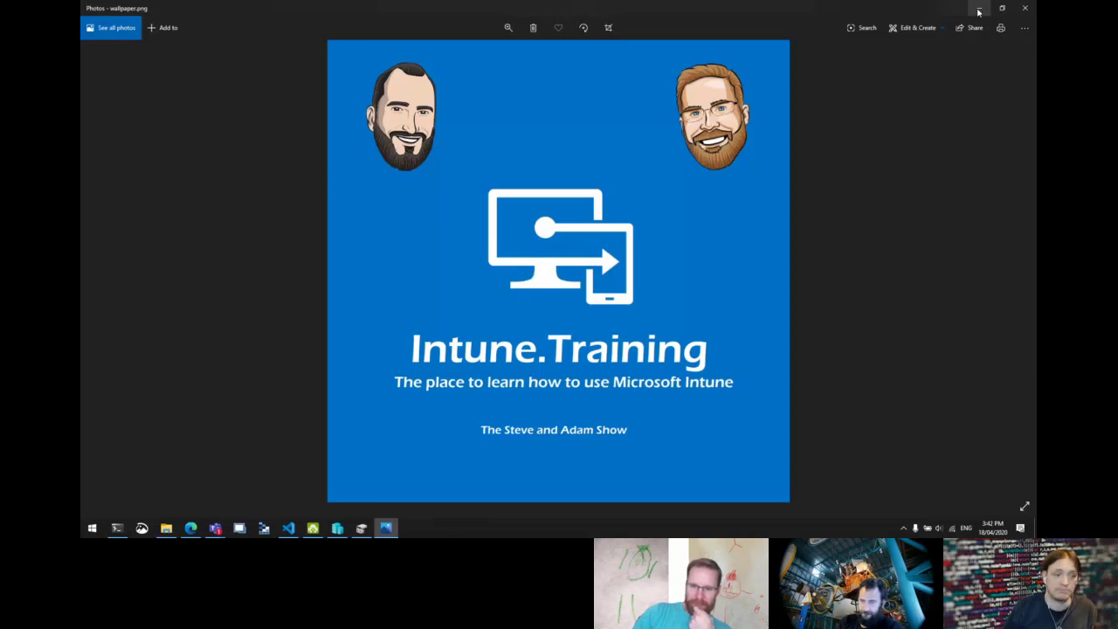
Minimize the wallpaper image and the meeting window, and switch to Visual Studio Code with the Publish-ImageToUSB.ps1 script.
left_click(978, 9)
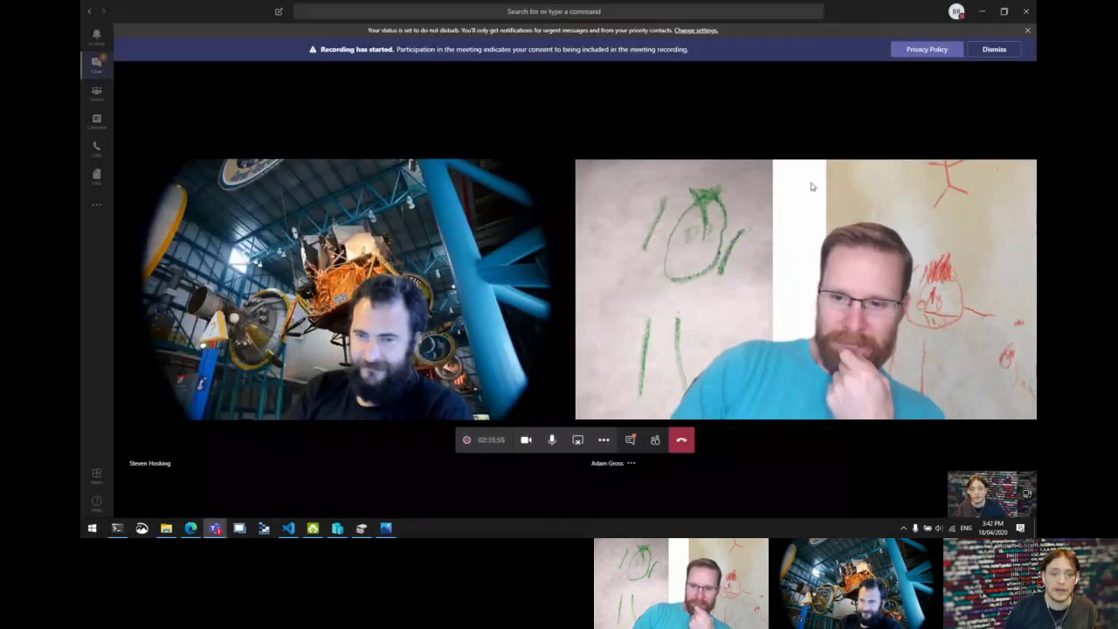
left_click(981, 12)
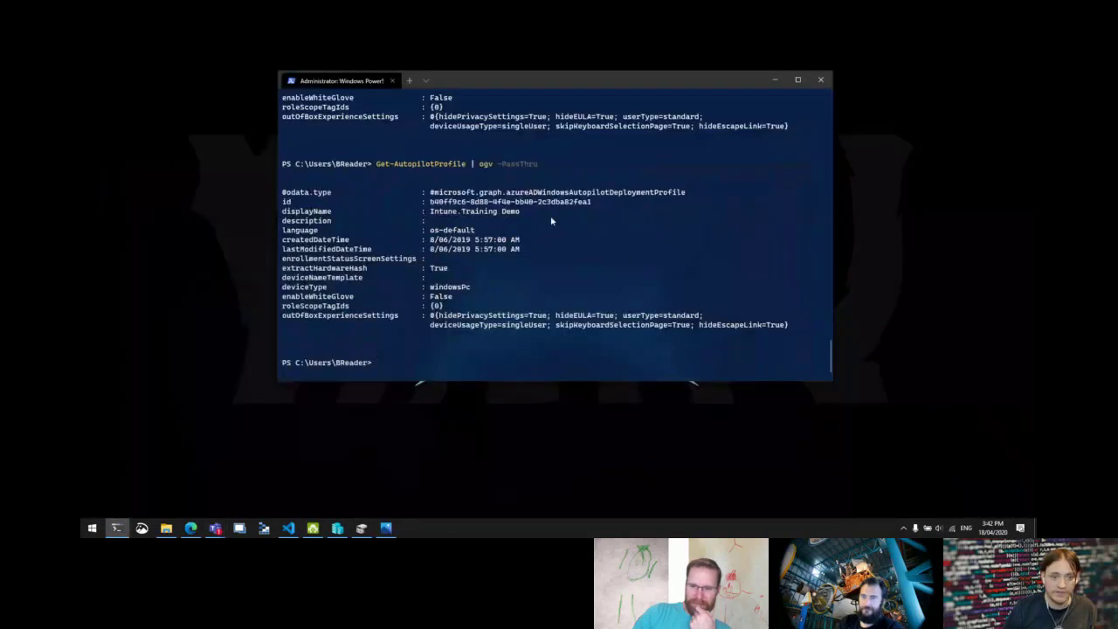
mouse_move(292, 530)
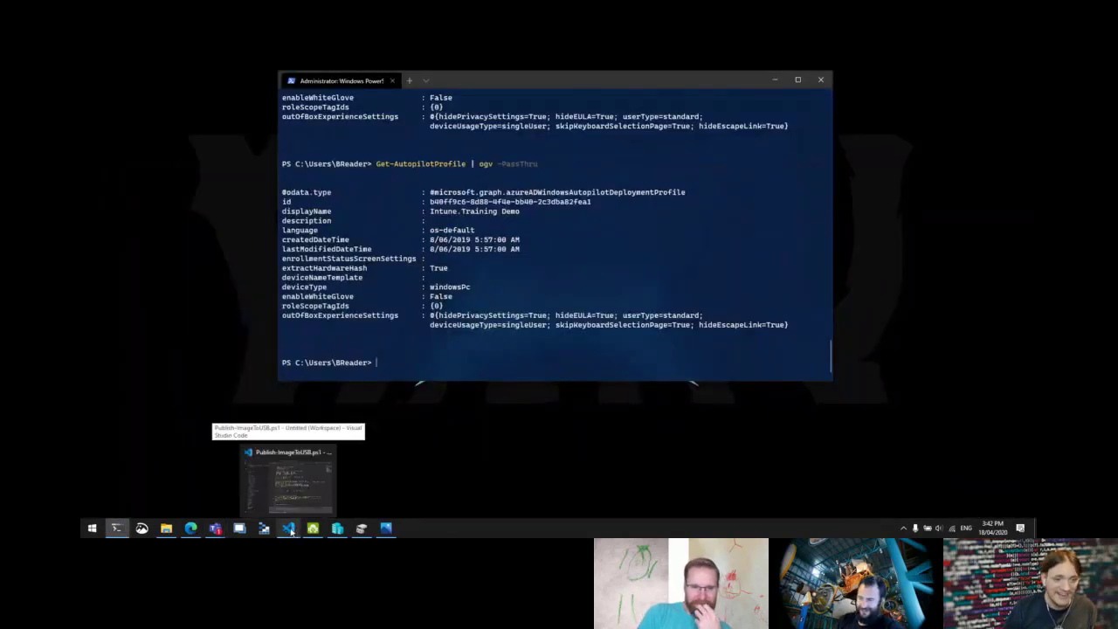
left_click(290, 530)
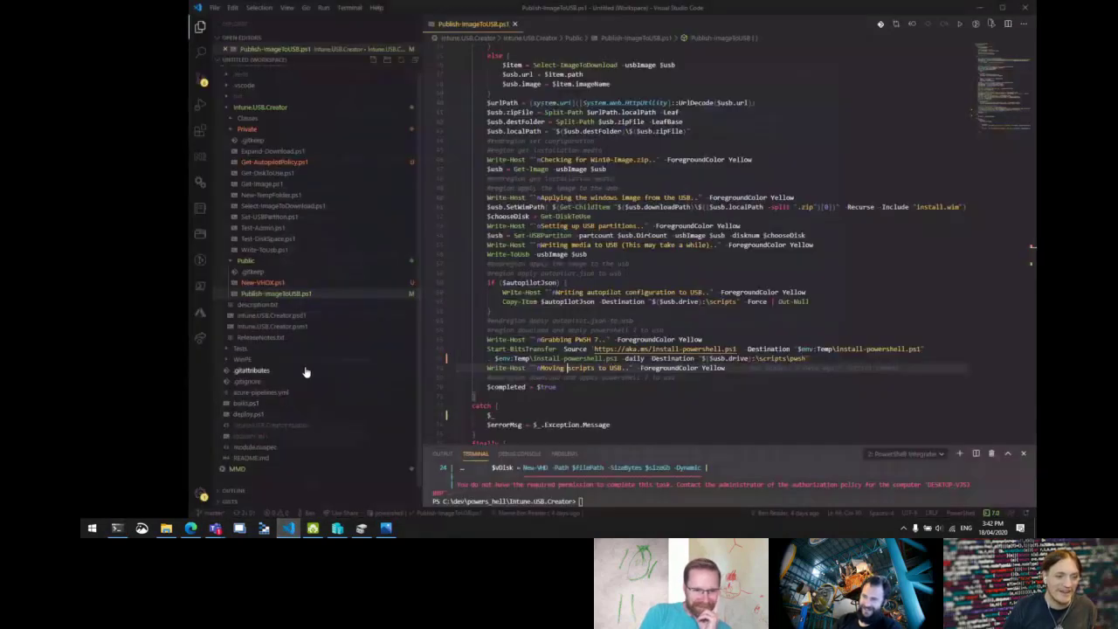
Examine the beginning of the Publish-ImageToUSB function, including its parameters, welcome diagnostics and configuration region.
scroll(284, 324, "up", 1)
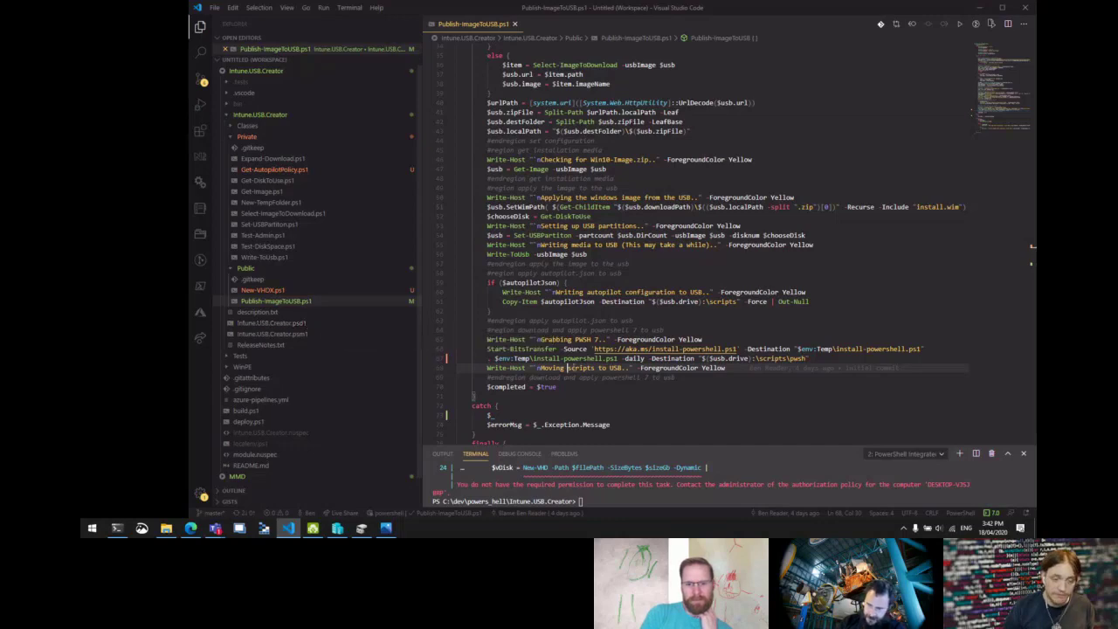
scroll(603, 379, "up", 12)
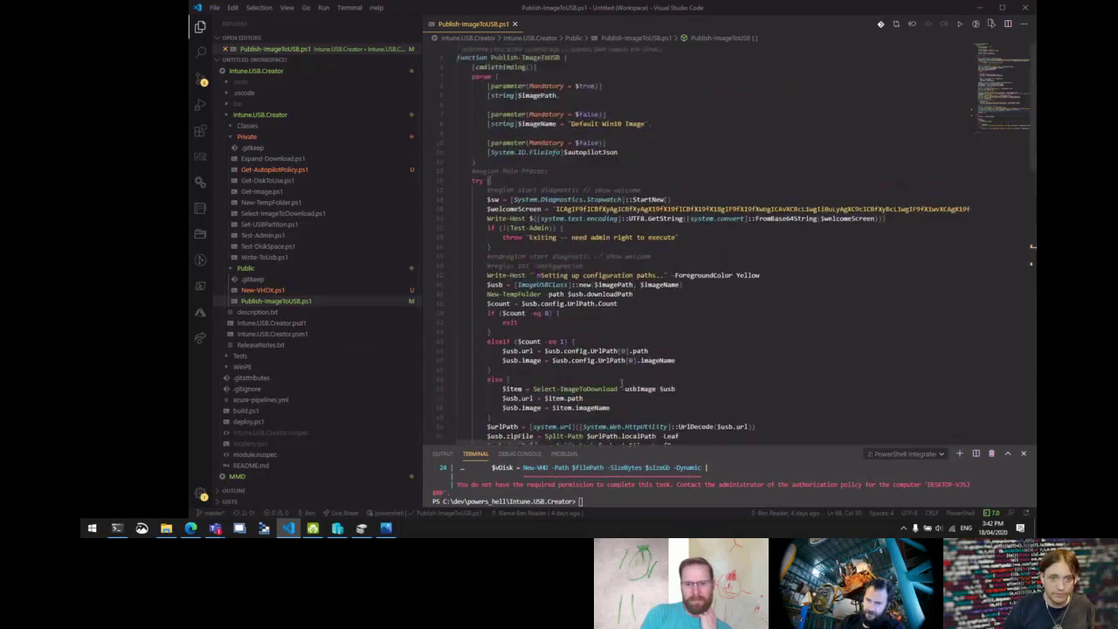
left_click(646, 294)
left_click(685, 285)
left_click(777, 275)
left_click(661, 256)
left_click(599, 264)
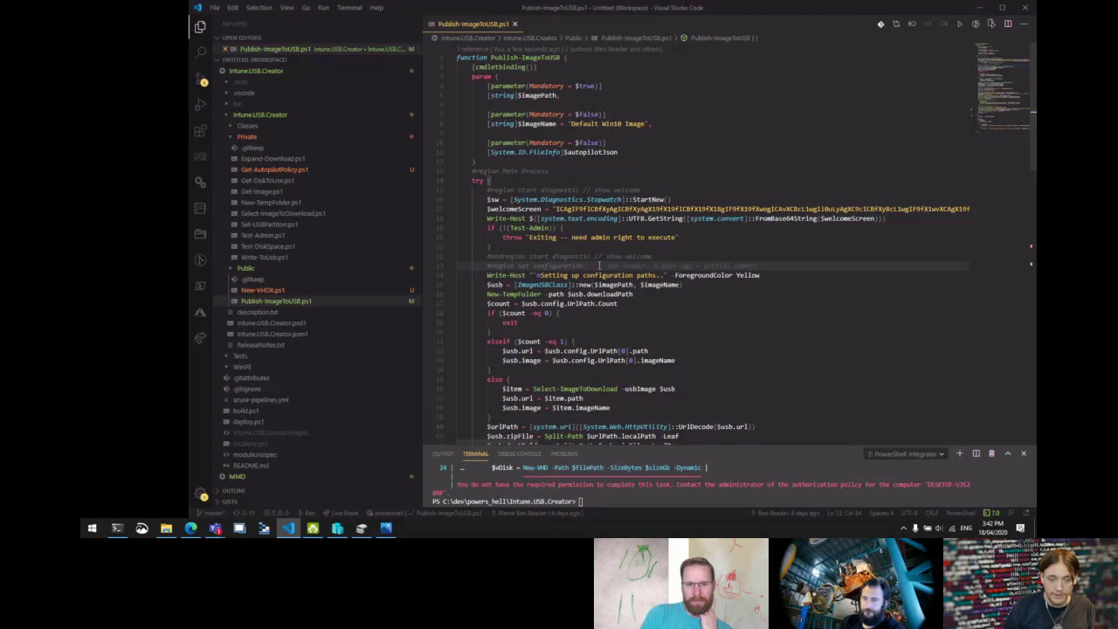
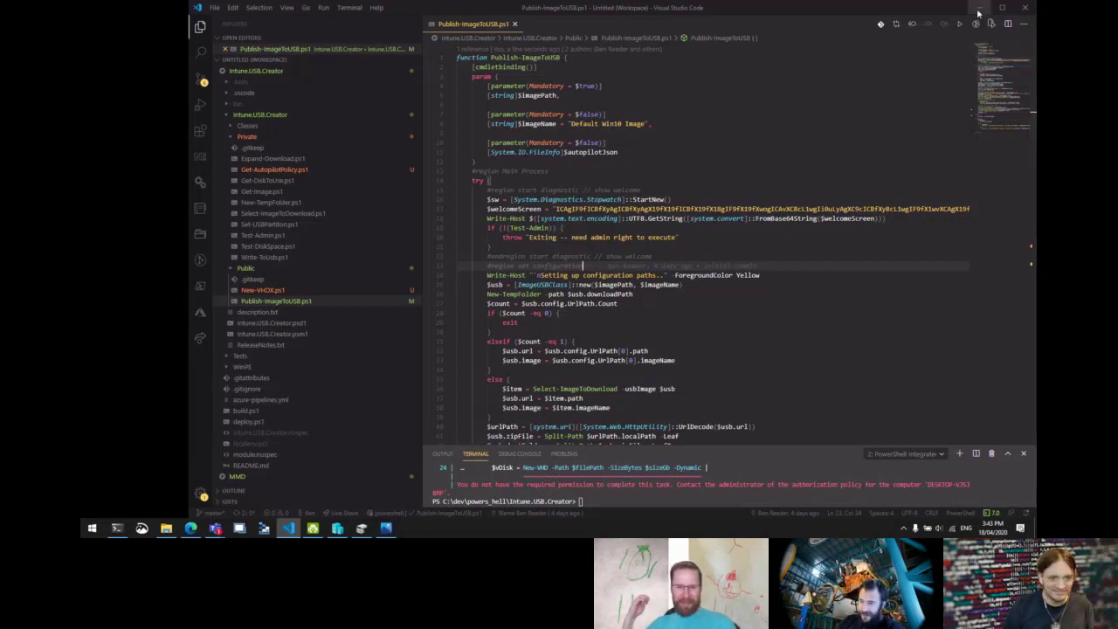
left_click(773, 256)
mouse_move(773, 257)
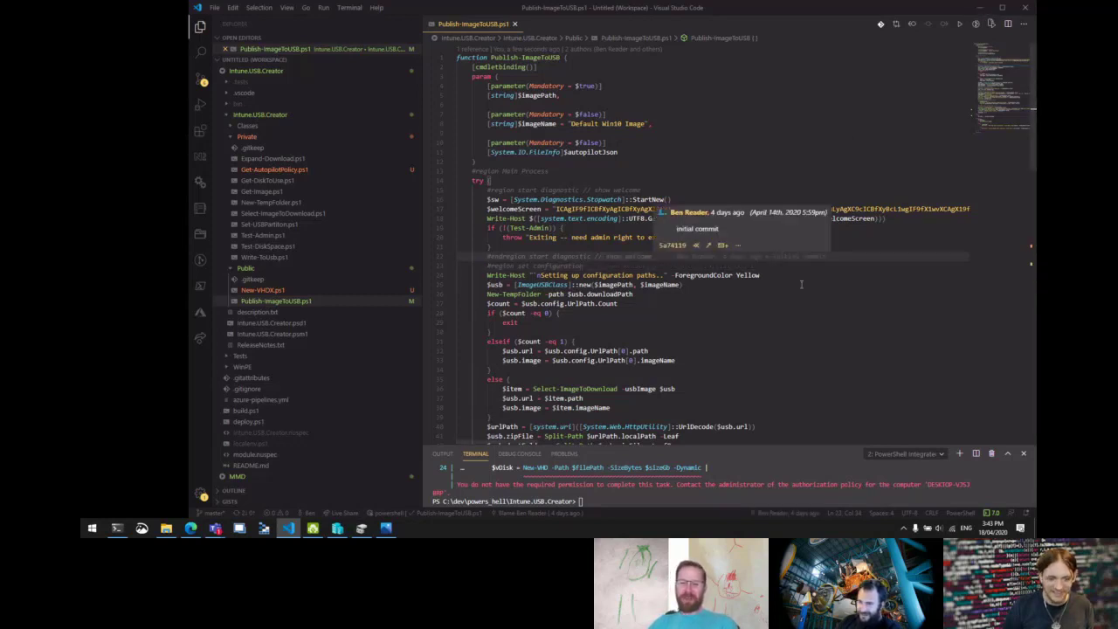
key("End")
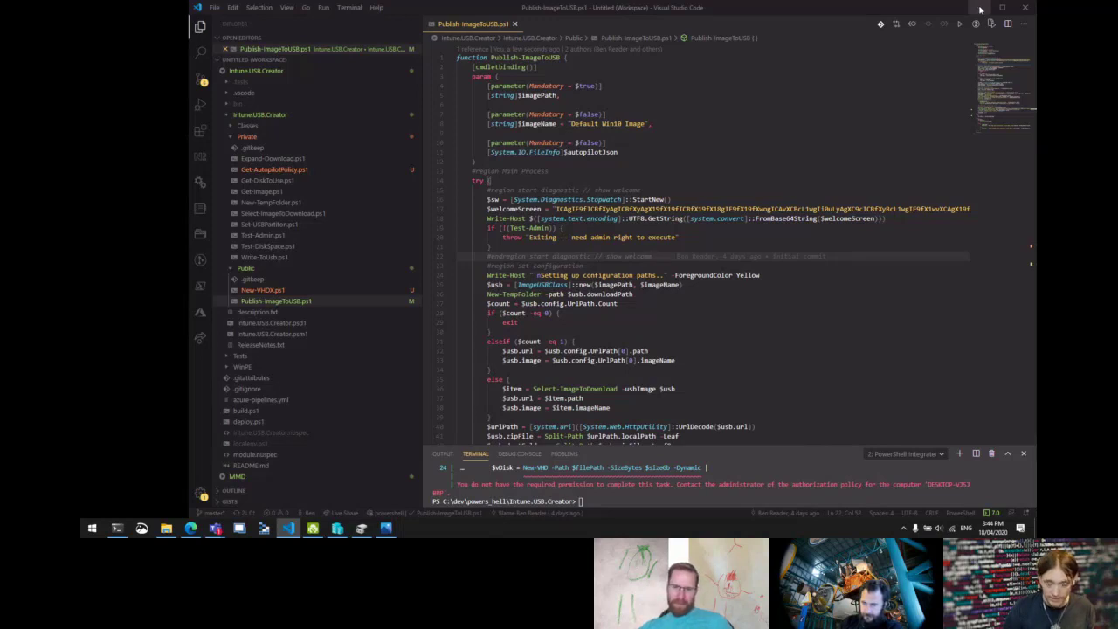
Minimize the code editor to return to the administrator PowerShell terminal and clear its earlier output.
left_click(980, 8)
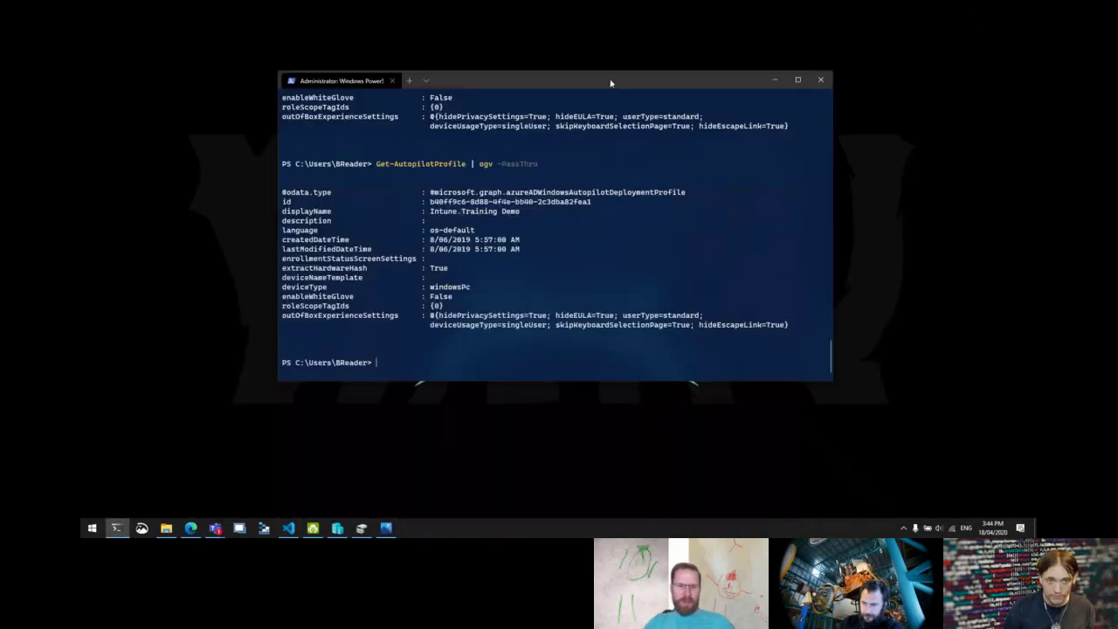
left_click_drag(610, 83, 630, 100)
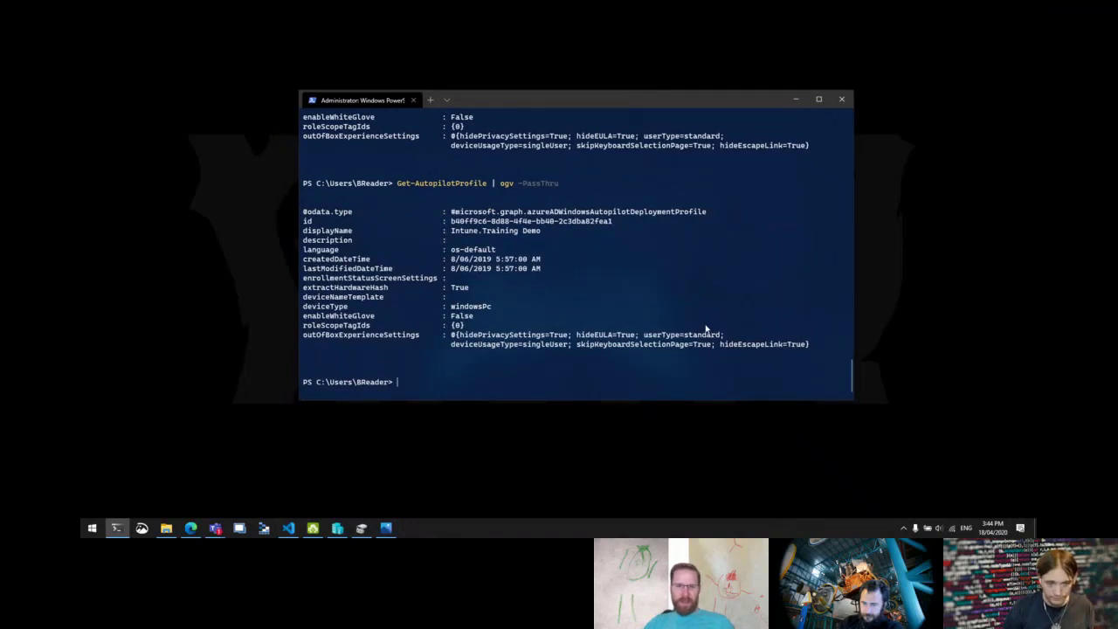
key("ctrl+l")
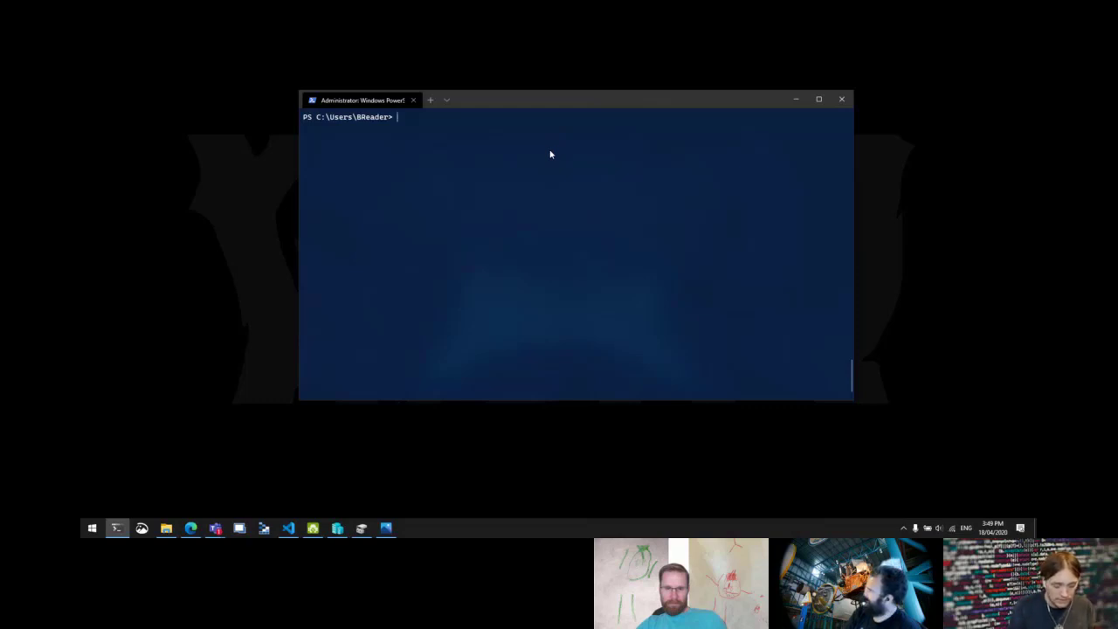
Check the loaded Microsoft Graph module by running get-module microsoft.graph.intune.
type("get-")
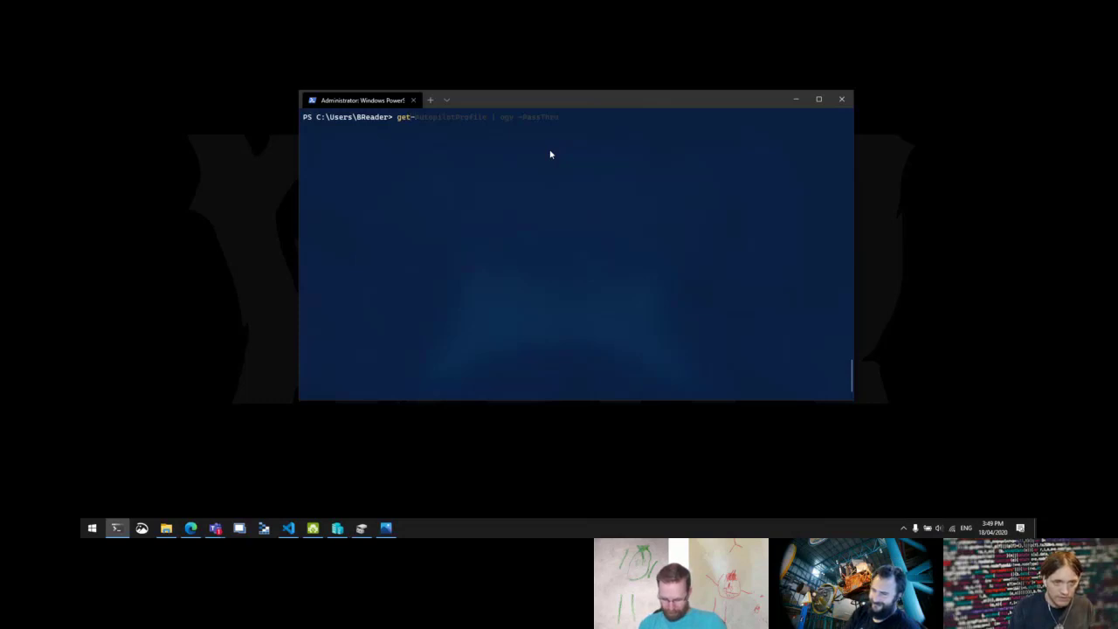
type("modul")
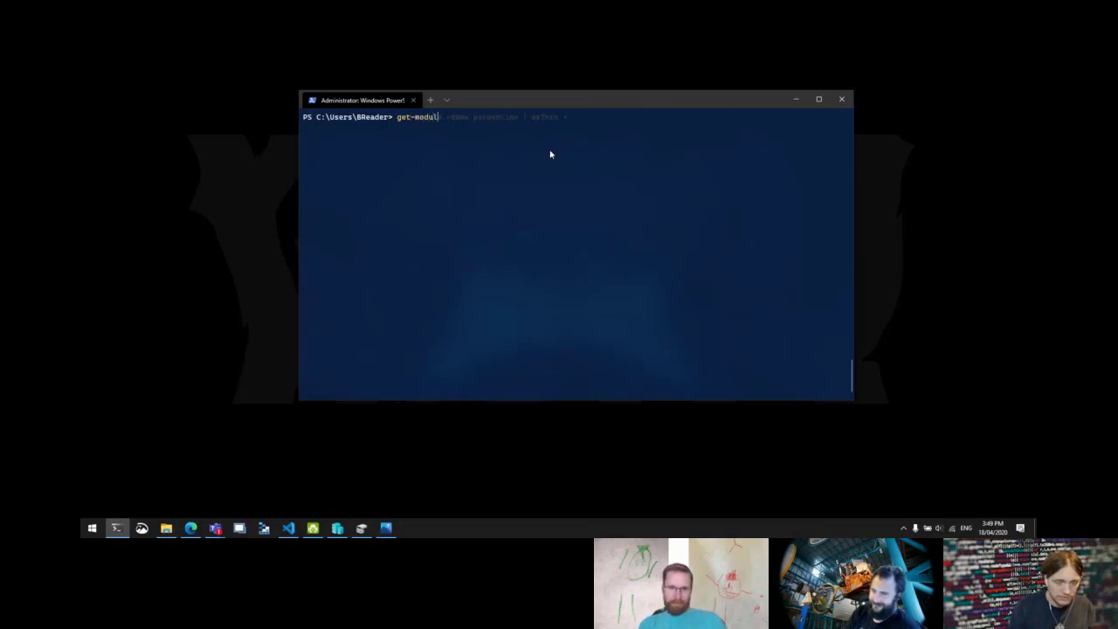
type("e micros")
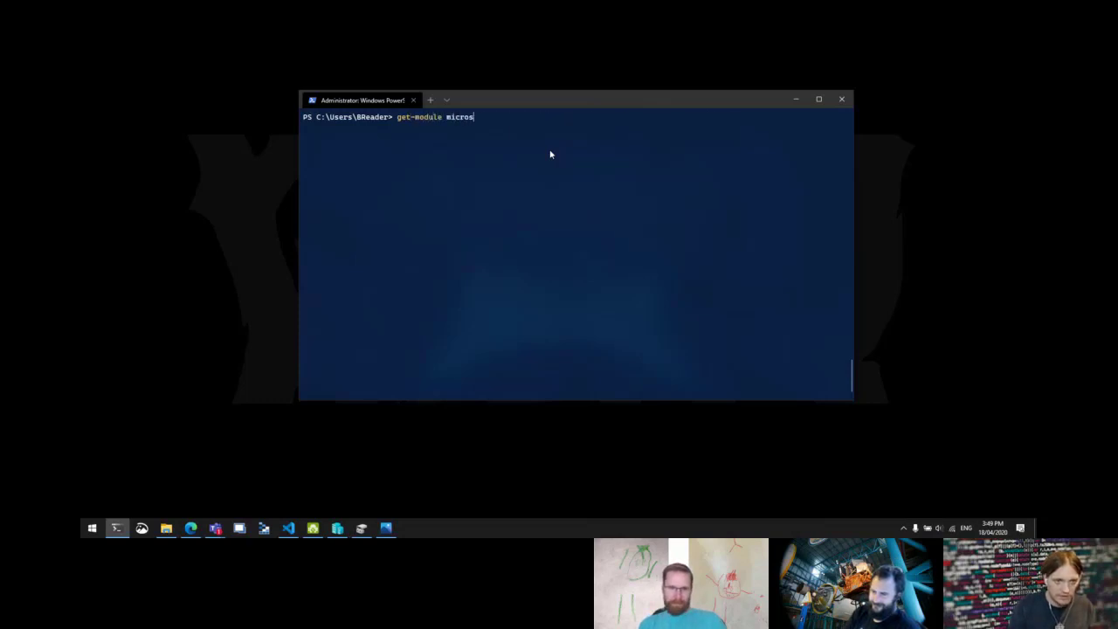
type("oft.graph")
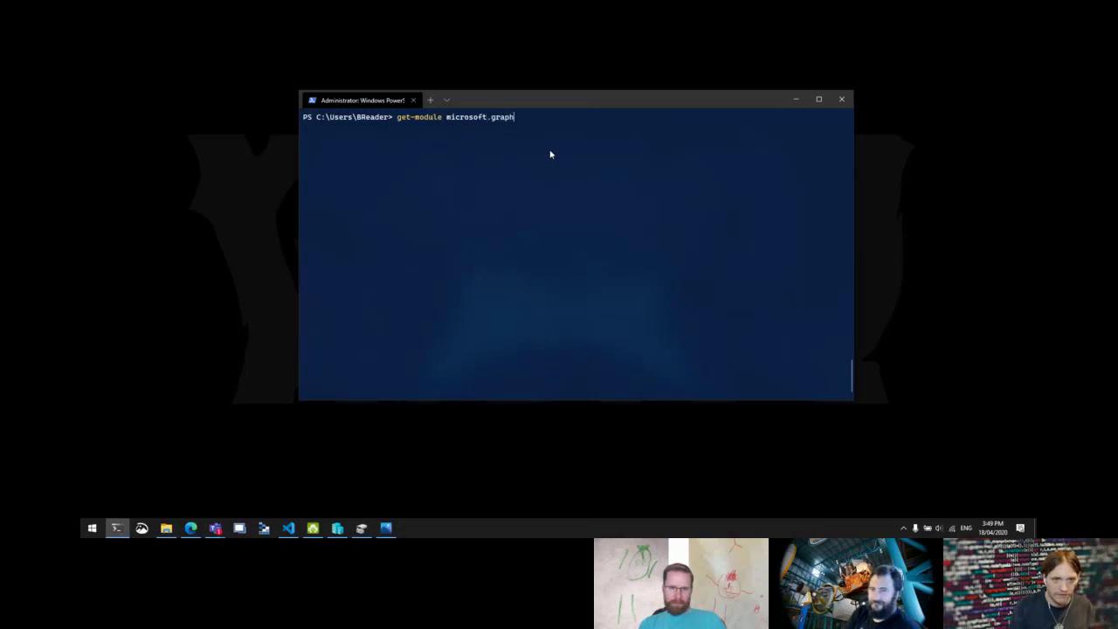
type(".intune")
key("Return")
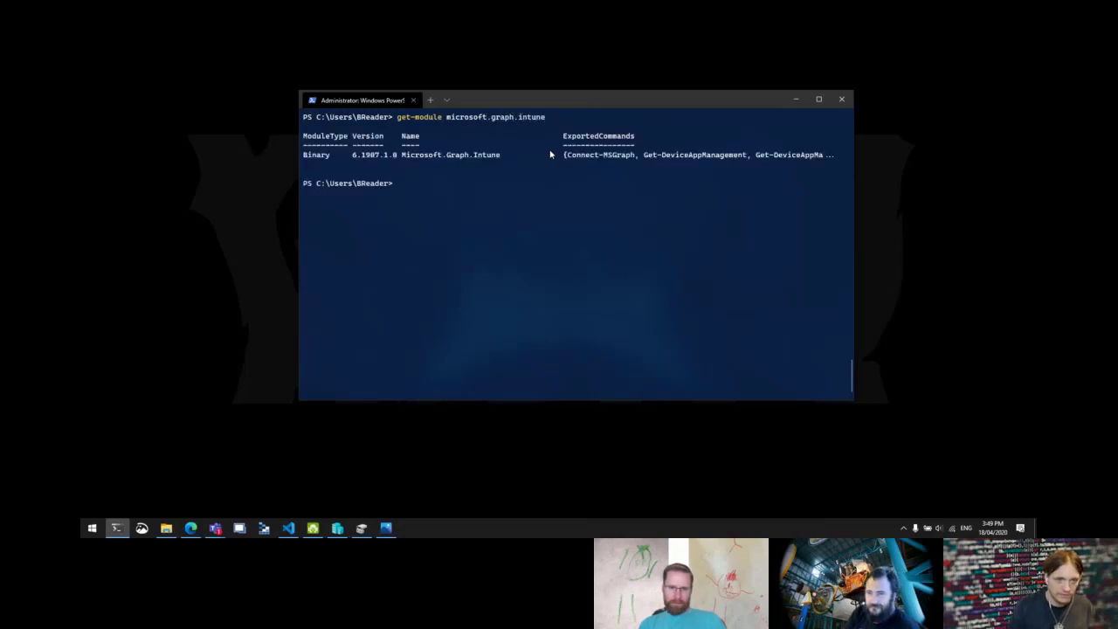
Check the loaded Autopilot module by rerunning get-module with windowsautopilotintune as the module name.
key("Up")
key("BackSpace")
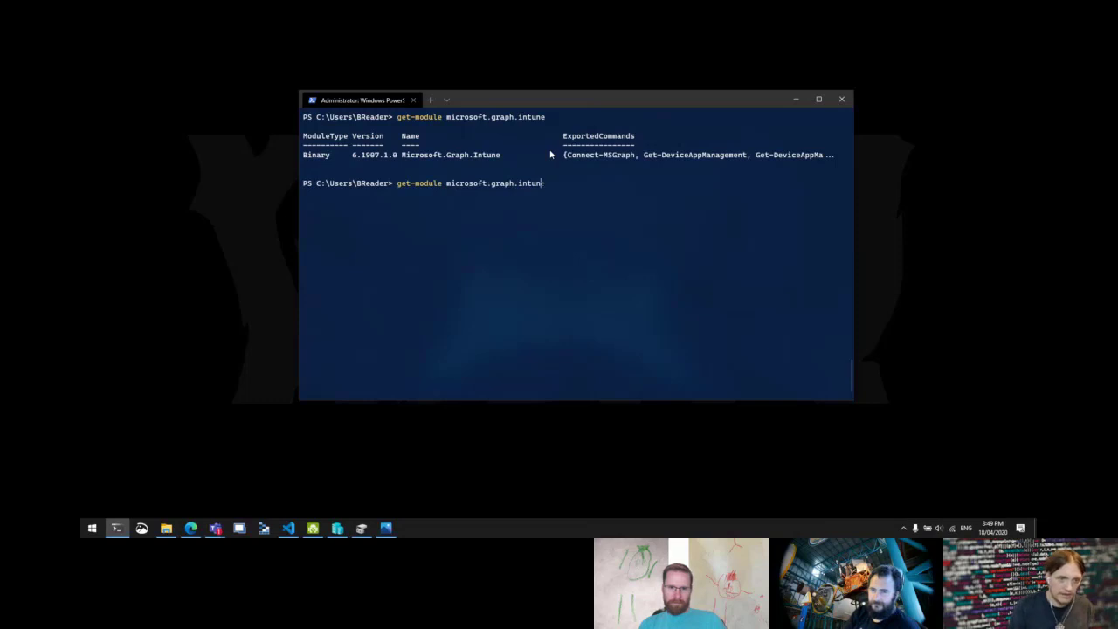
key("BackSpace")
key("BackSpace")
key("BackSpace")
key("BackSpace")
key("BackSpace")
key("BackSpace")
key("BackSpace")
key("BackSpace")
key("BackSpace")
key("BackSpace")
key("BackSpace")
key("BackSpace")
key("BackSpace")
key("BackSpace")
key("BackSpace")
key("BackSpace")
key("BackSpace")
key("BackSpace")
key("BackSpace")
key("BackSpace")
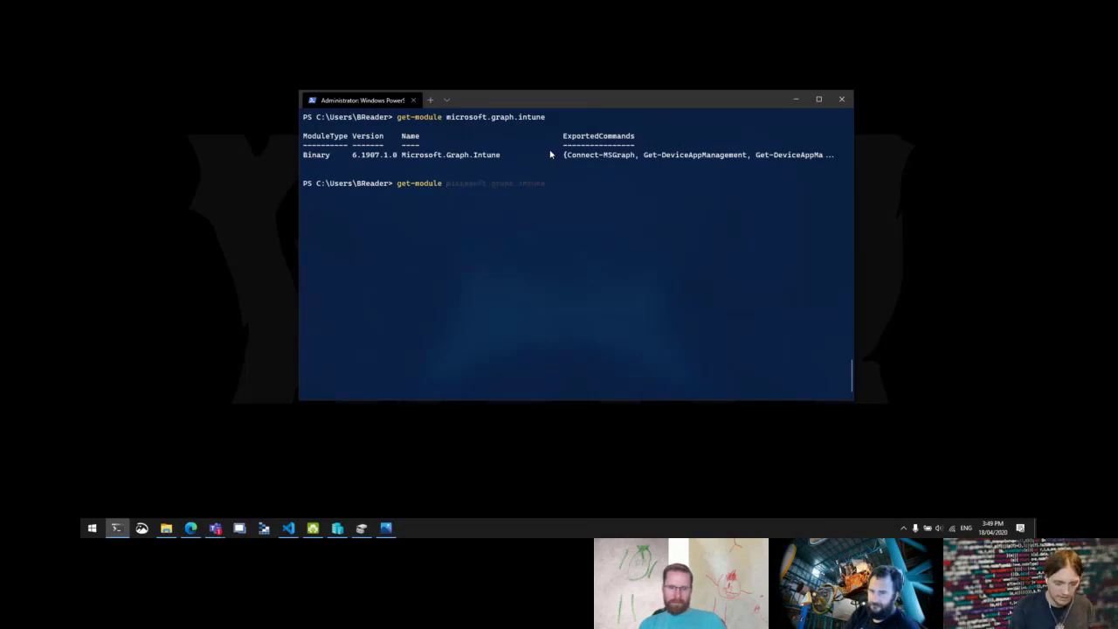
type("windowsautop")
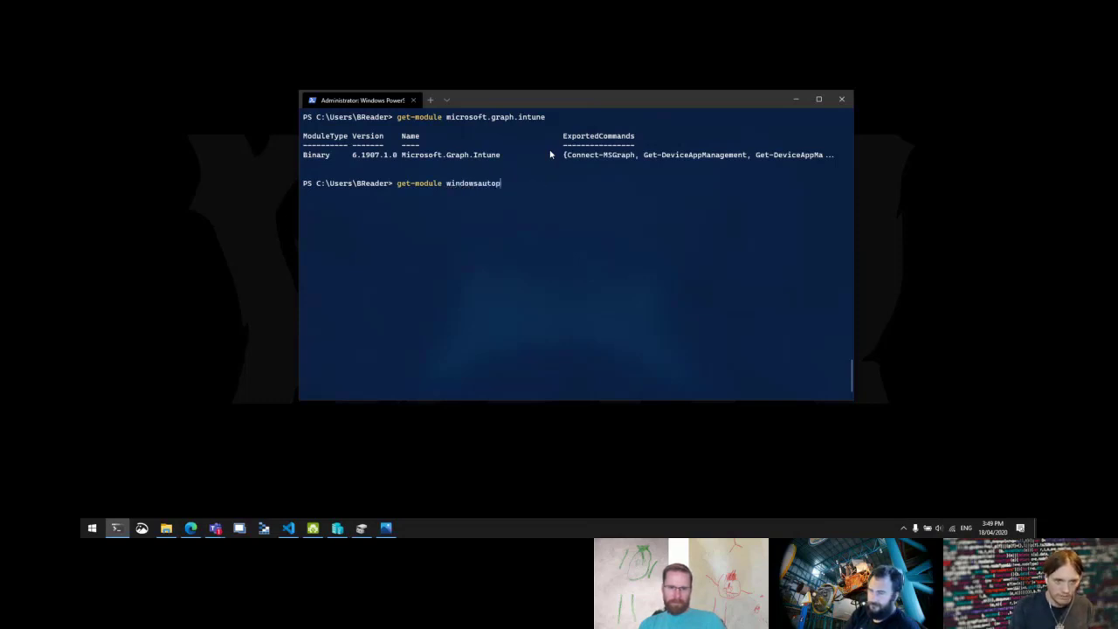
type("ilotintune")
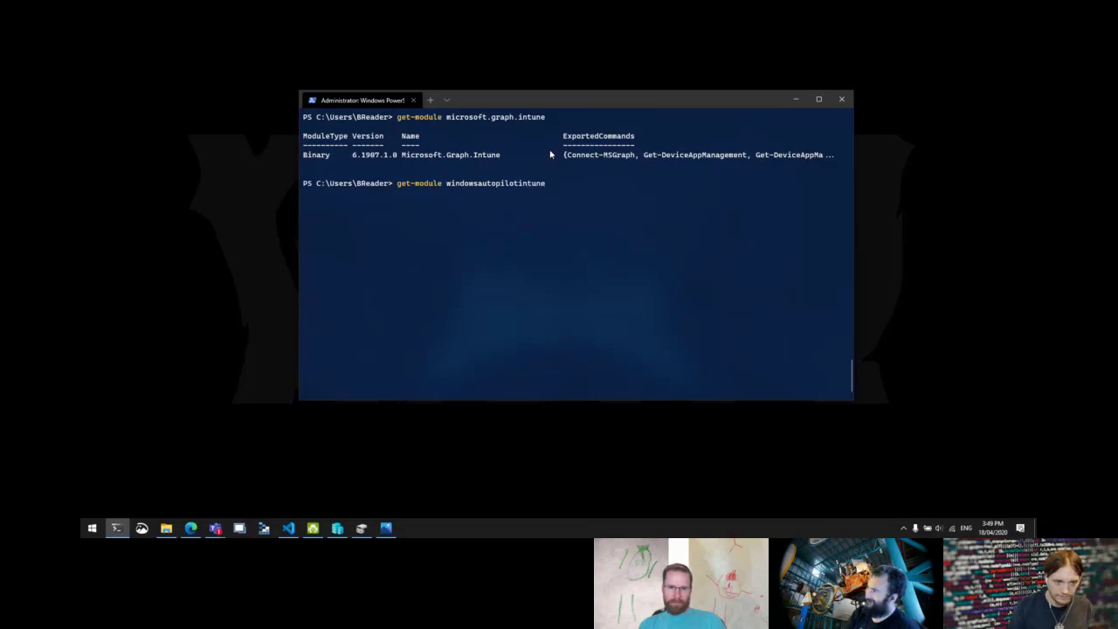
key("Return")
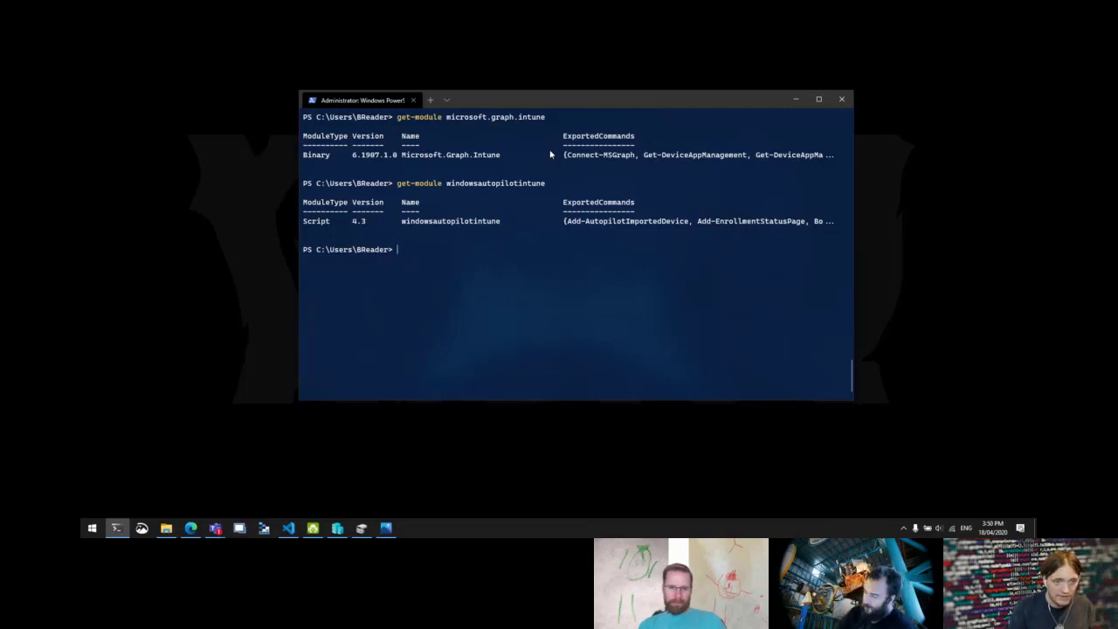
Connect the PowerShell session to Microsoft Graph by running connect-msgraph.
type("co")
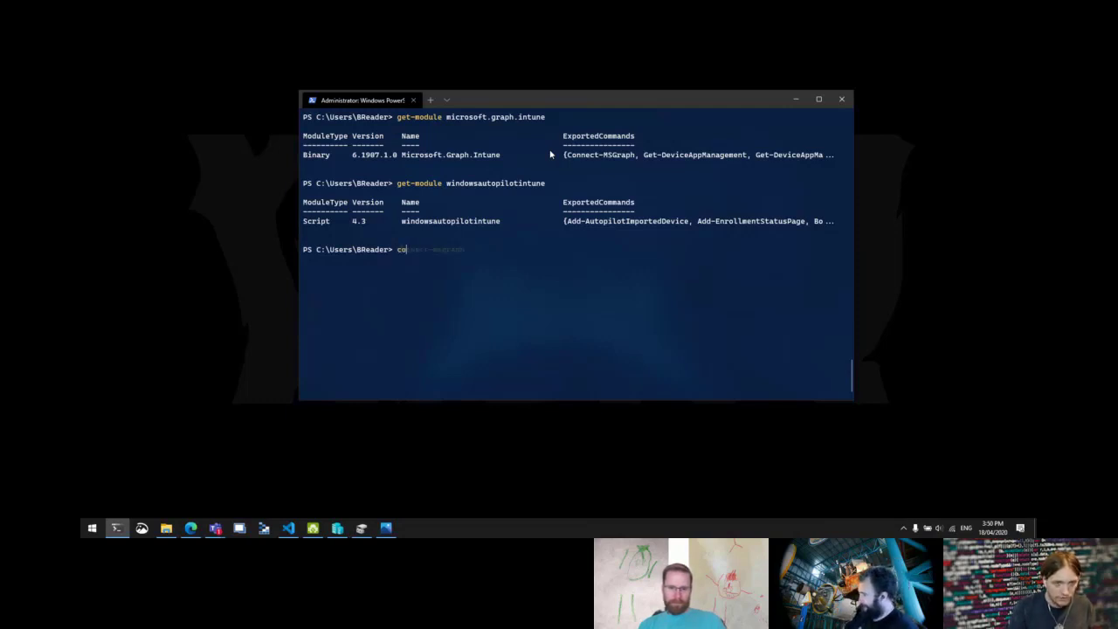
type("nne")
key("Right")
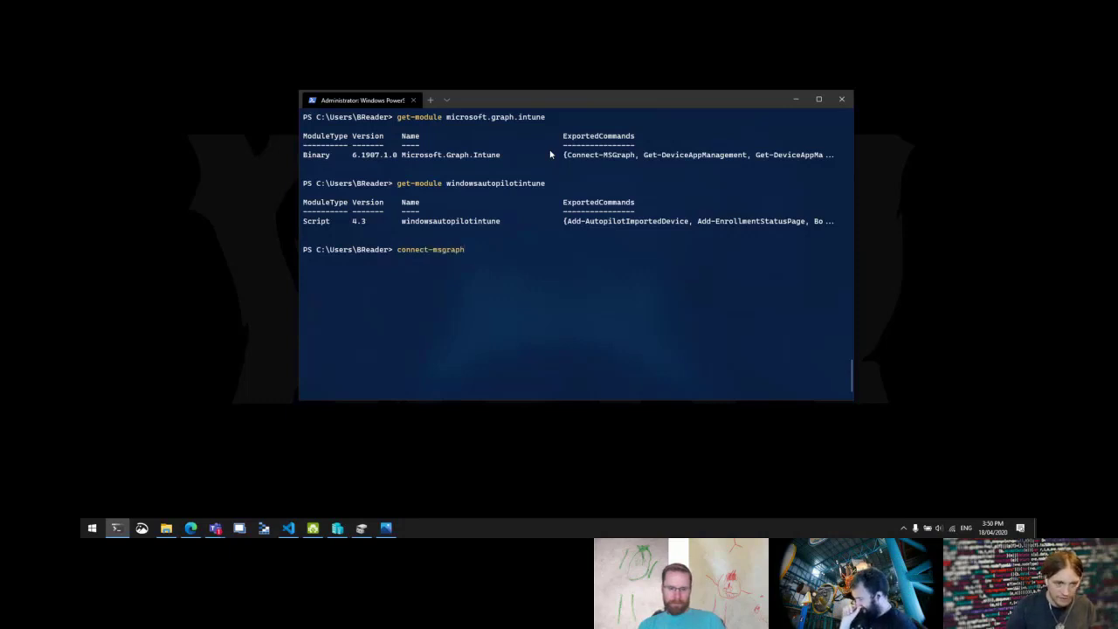
key("Return")
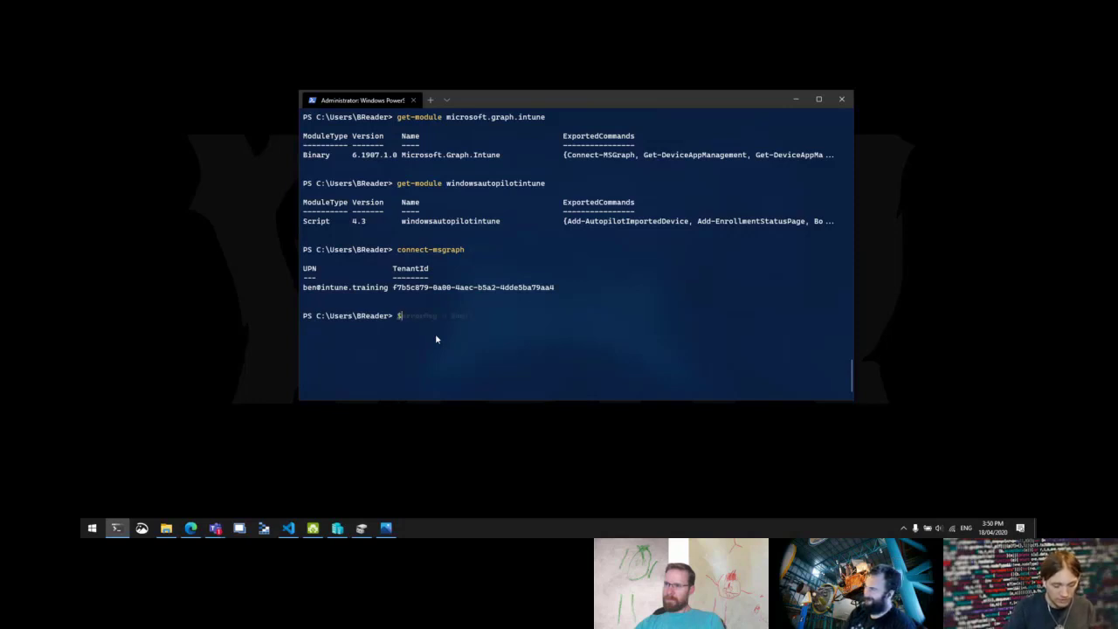
Enter an assignment at the prompt that stores the output of Get-AutopilotProfile in the $config variable.
type("config =")
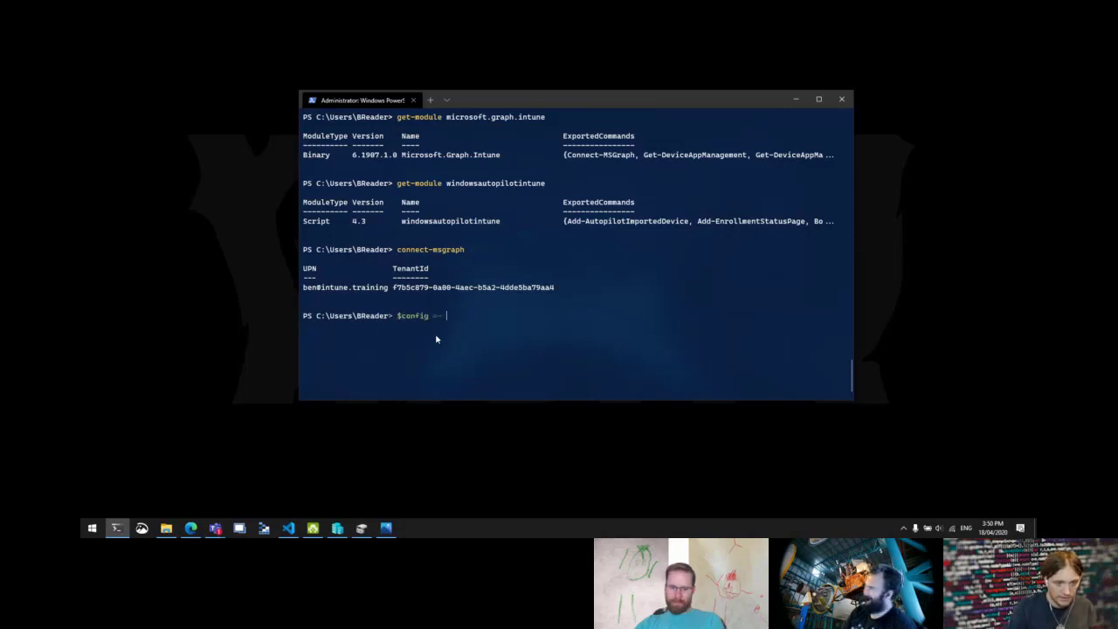
type(" get-autop")
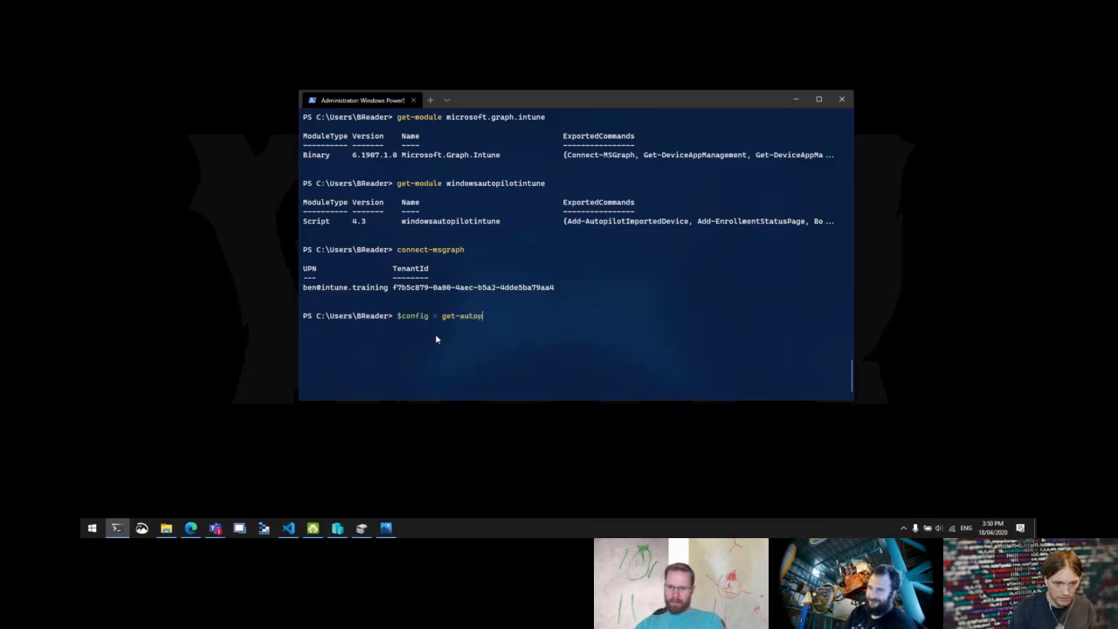
type("ilo")
key("Tab")
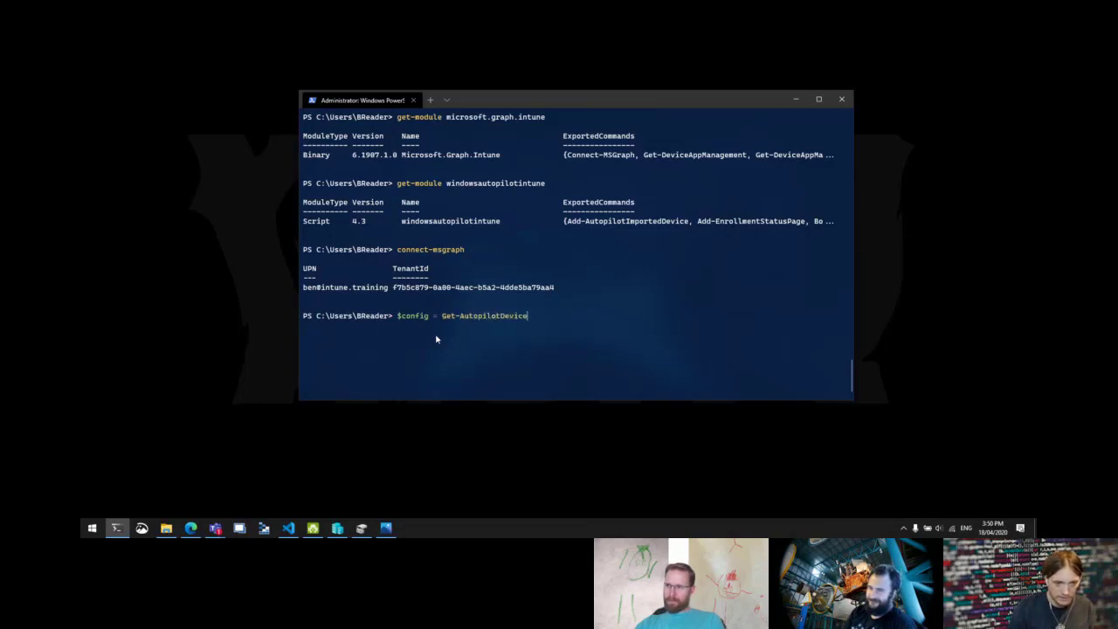
key("Tab")
key("Tab")
key("Tab")
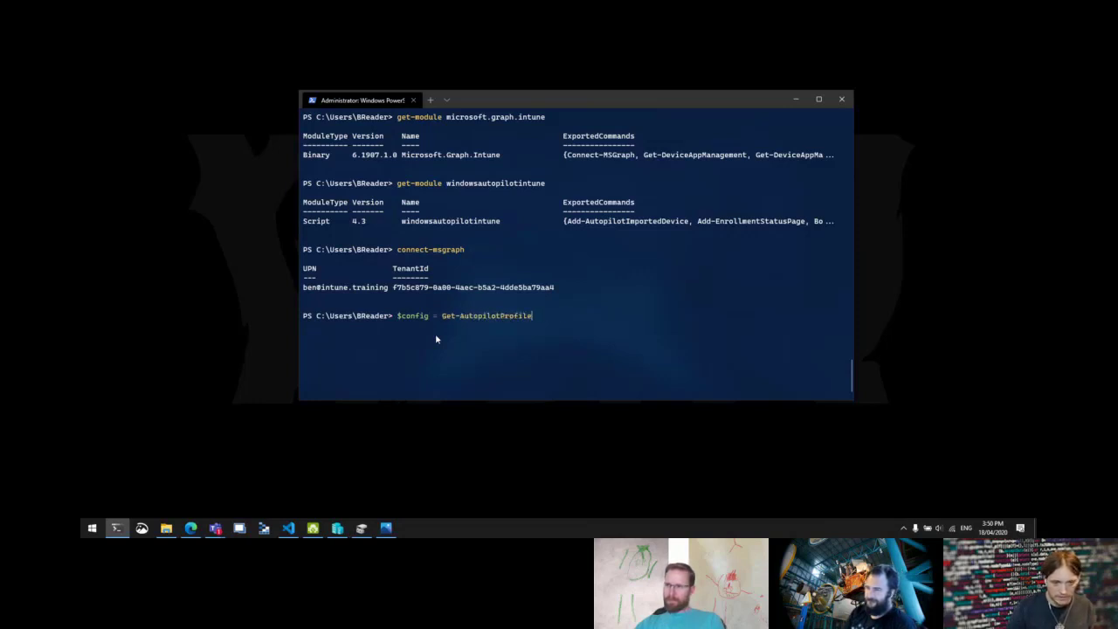
Pipe the Get-AutopilotProfile output to ogv with -PassThru and run the command.
type("| ")
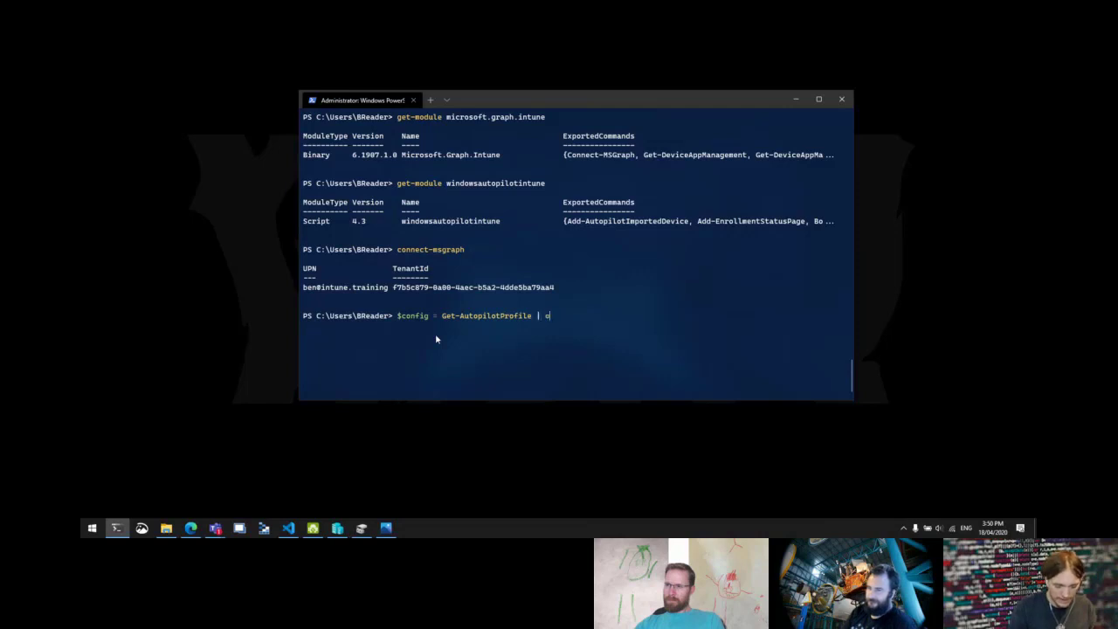
type("out-gr")
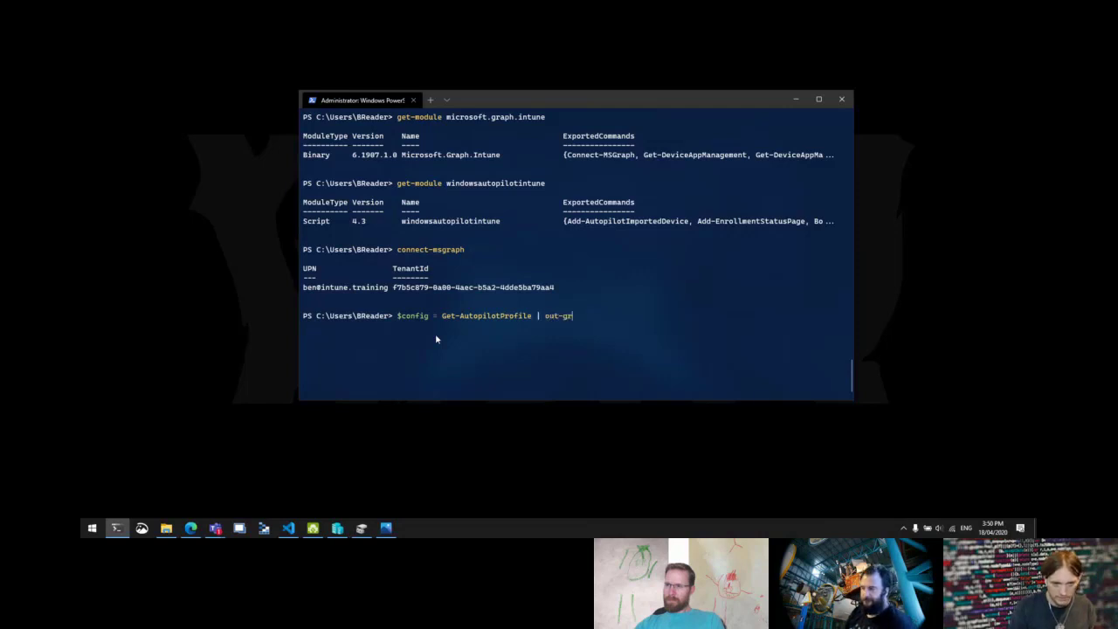
key("BackSpace")
key("BackSpace")
key("BackSpace")
type("g")
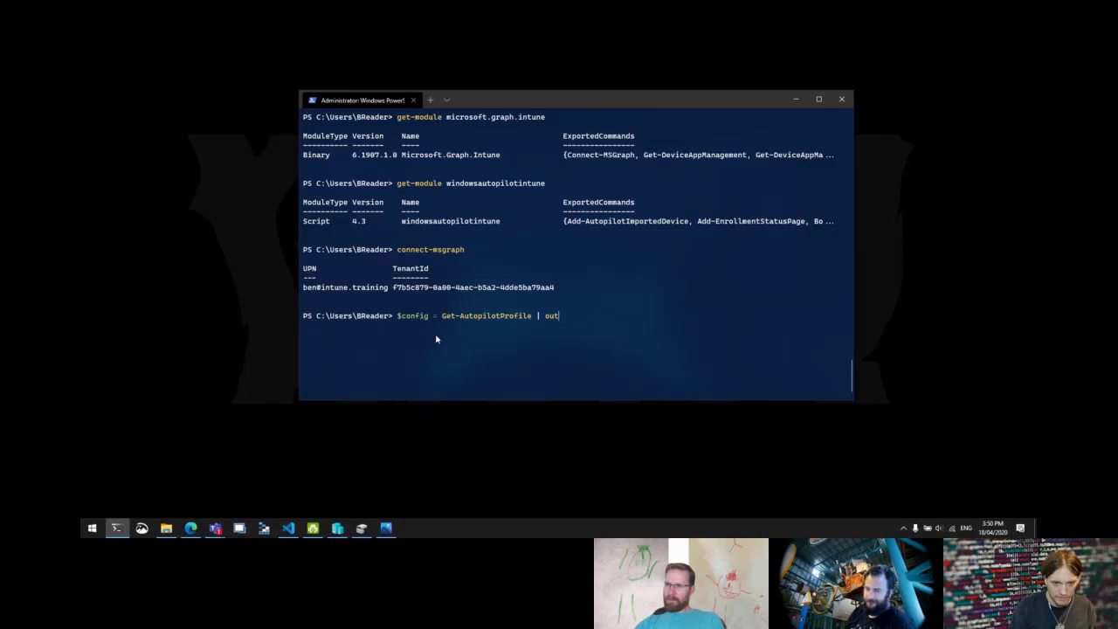
key("BackSpace")
key("BackSpace")
type("gv ")
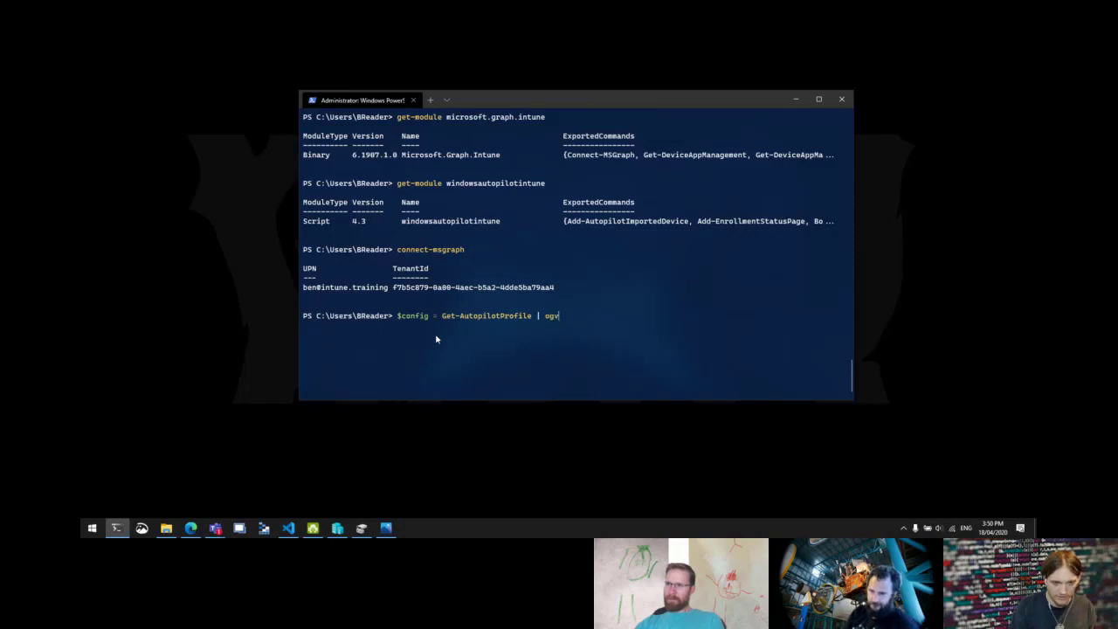
type("-p")
key("Tab")
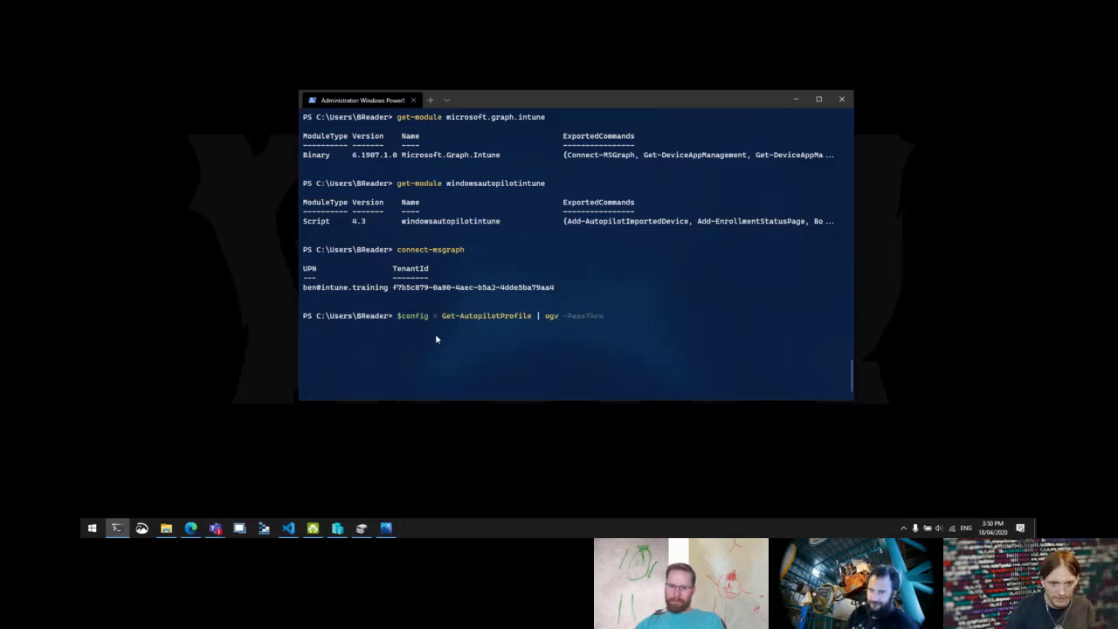
key("Return")
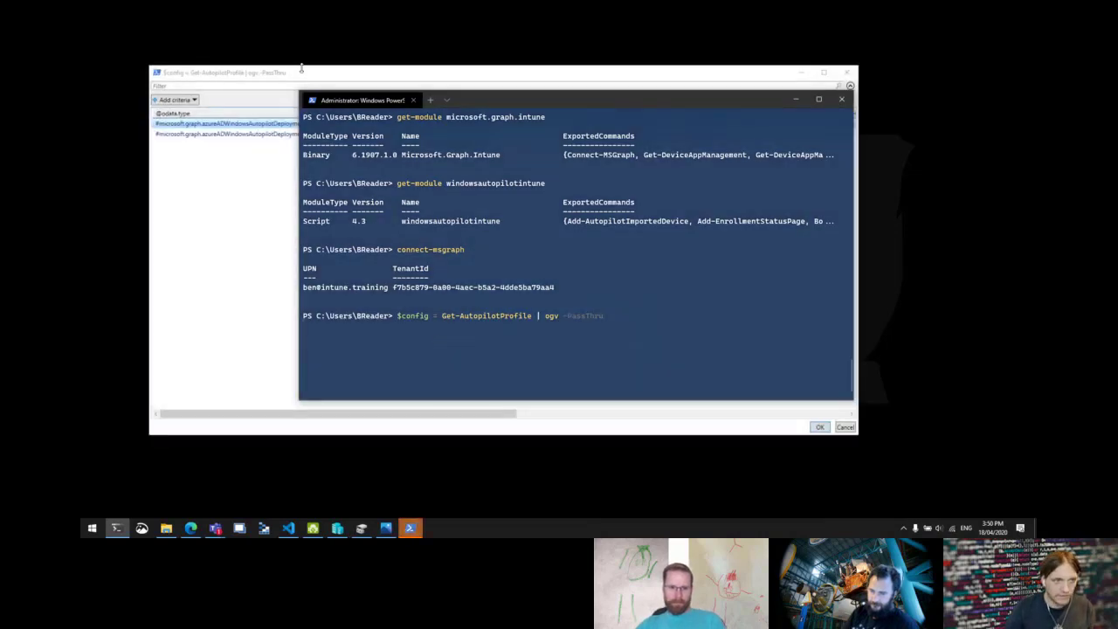
Choose the Intune.Training Demo profile in the grid view, confirm the selection, and print the $config variable.
left_click(310, 74)
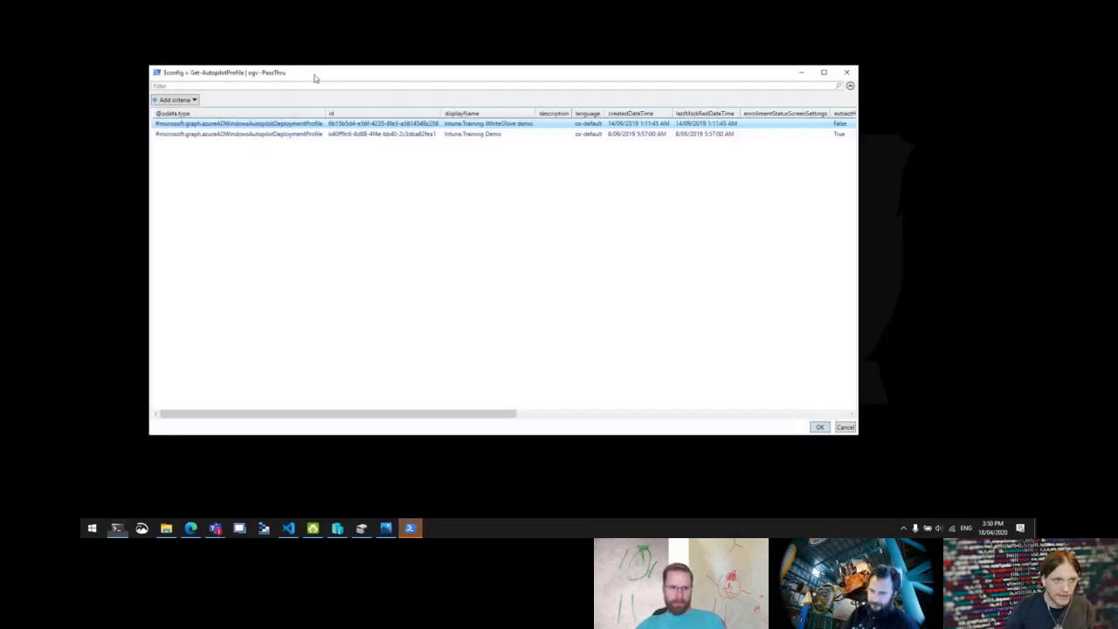
left_click(261, 136, "ctrl")
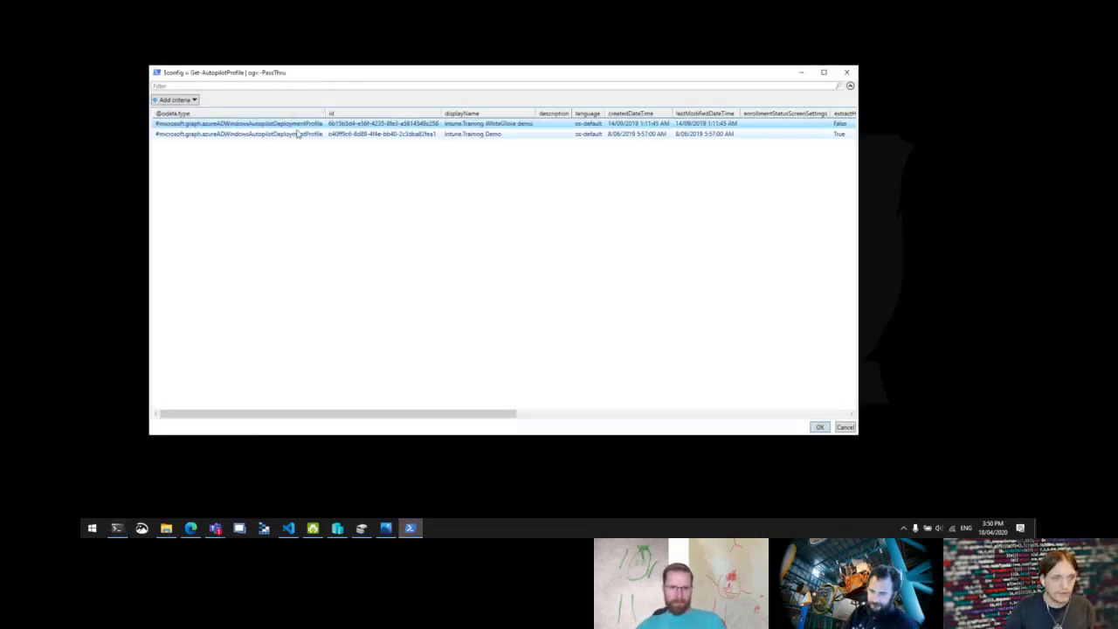
left_click(454, 135)
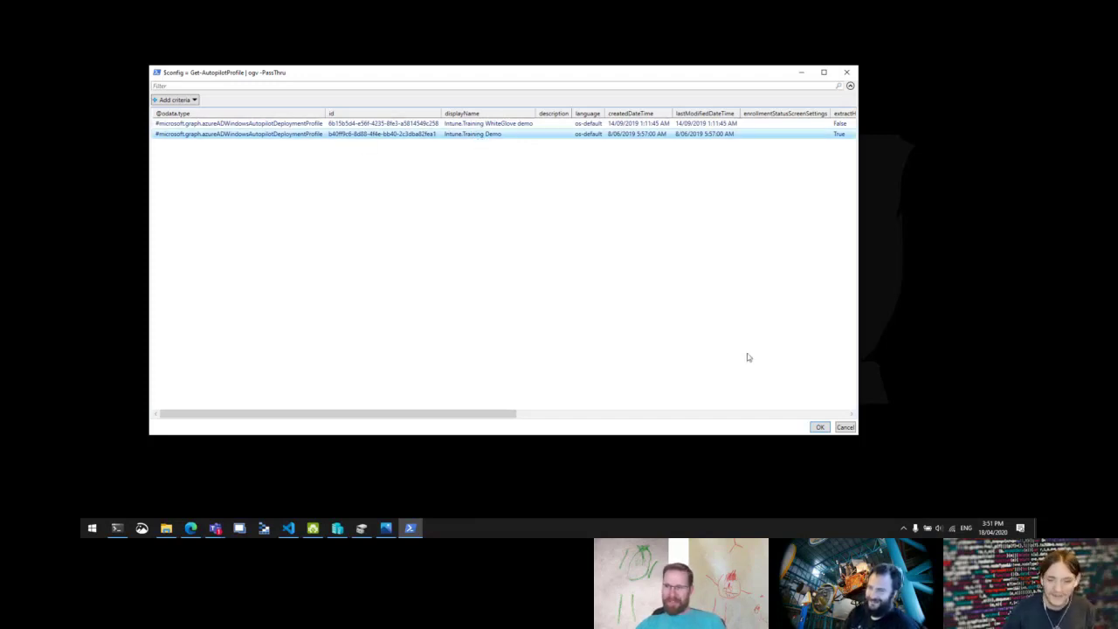
left_click(821, 427)
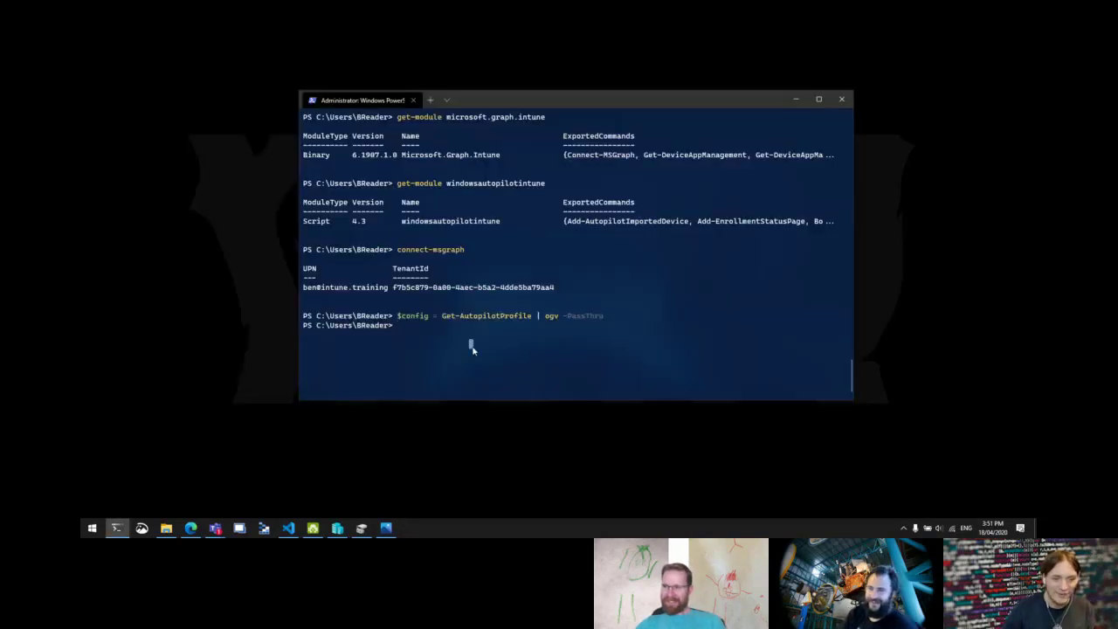
type("$config")
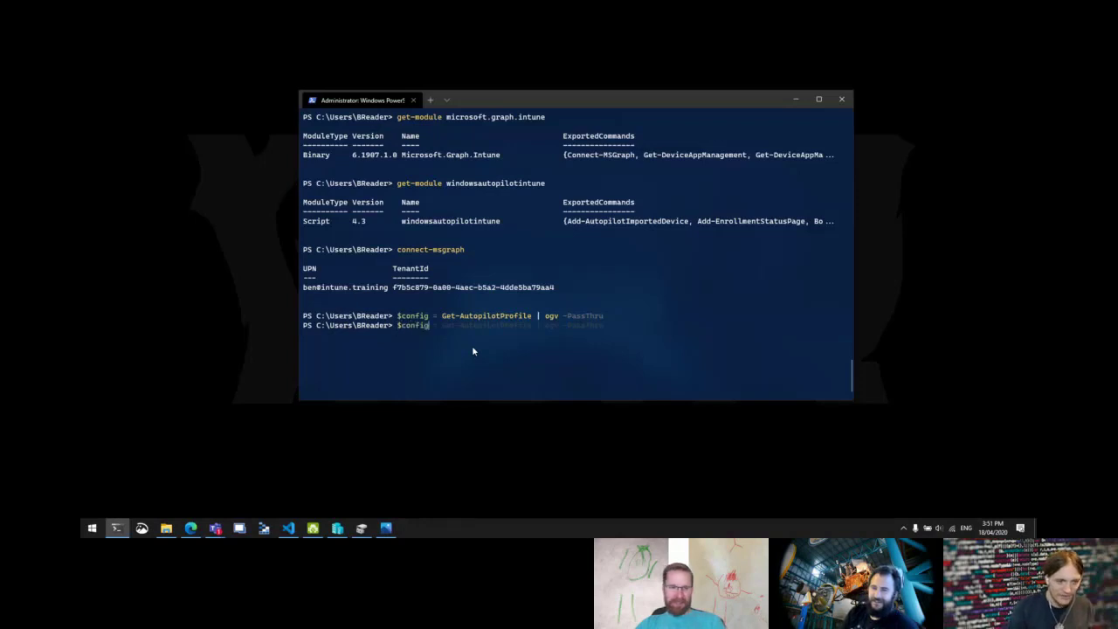
key("Return")
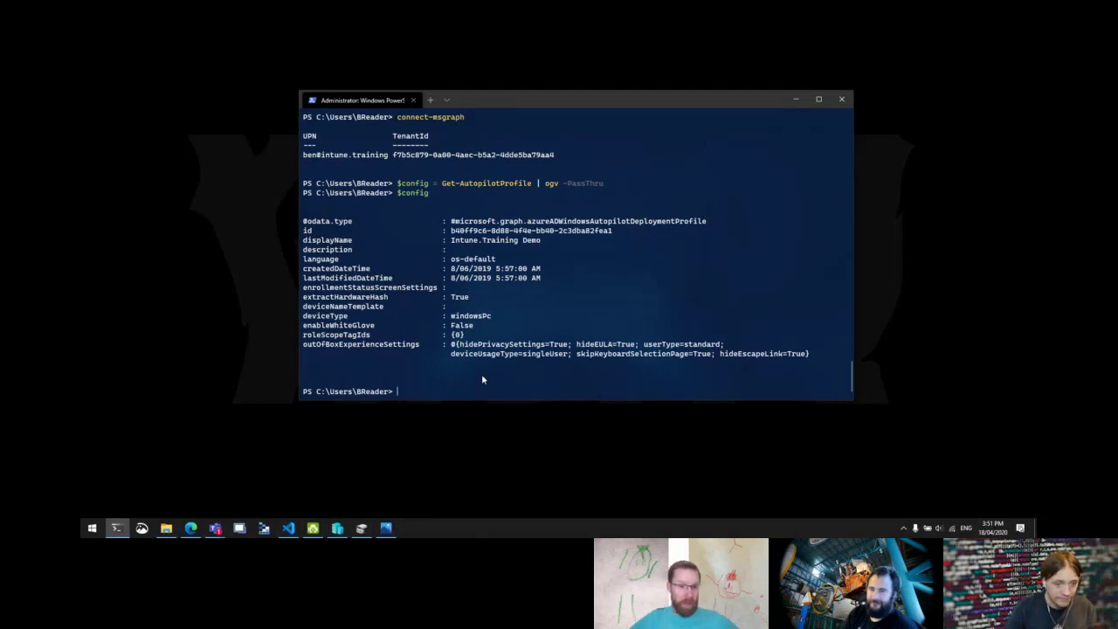
type("$co")
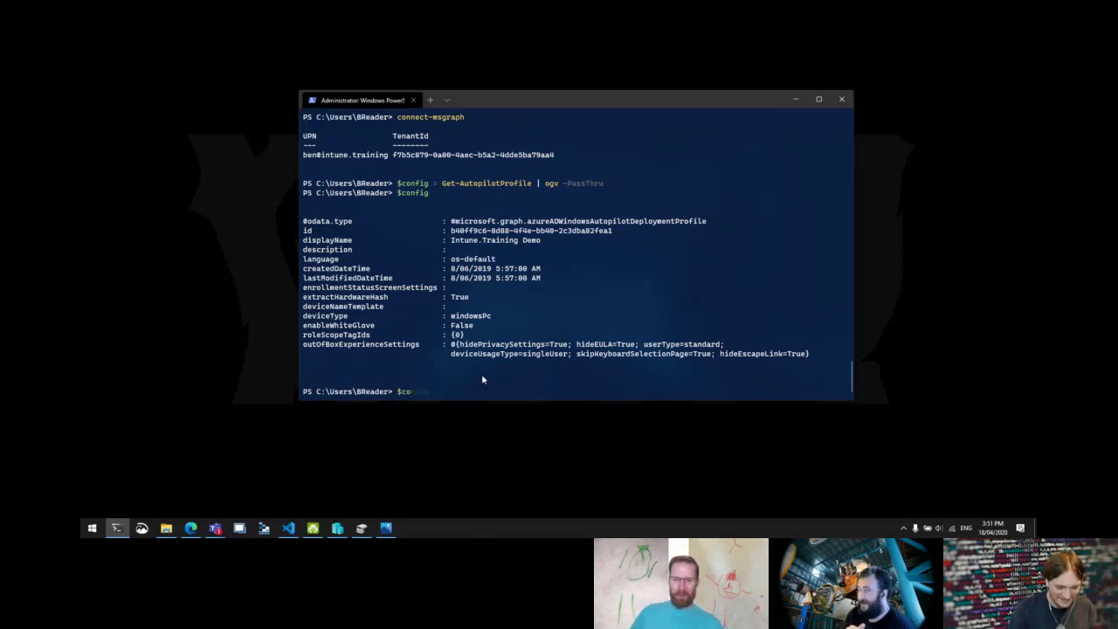
type("mnig |")
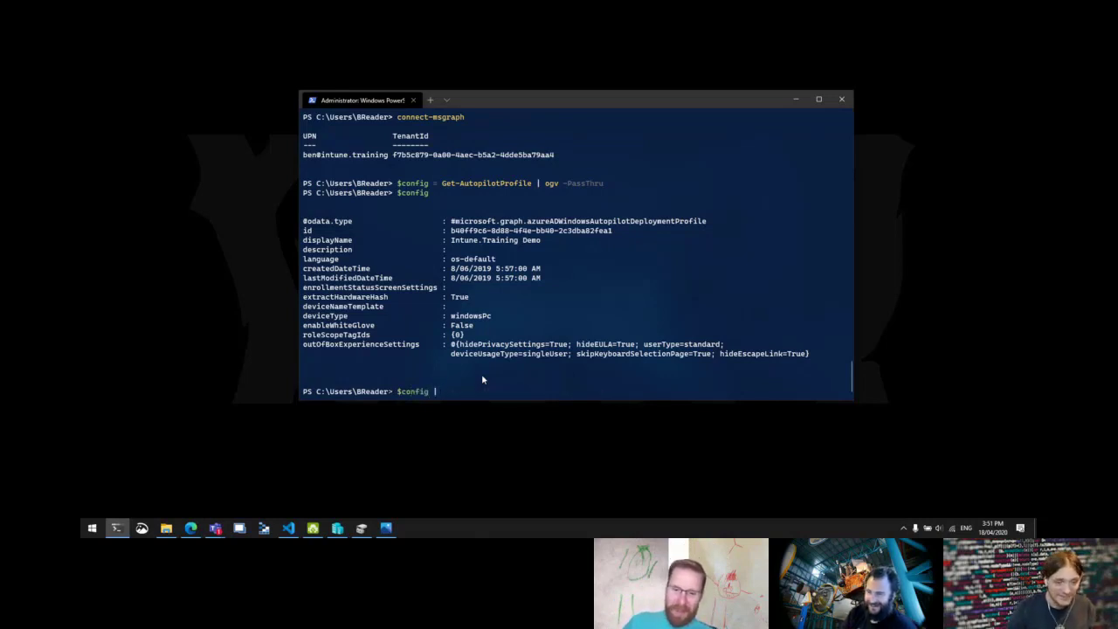
key("ctrl+a")
key("BackSpace")
List the Autopilot module's commands by running get-command -Module windowsautopilotintune.
type("ge")
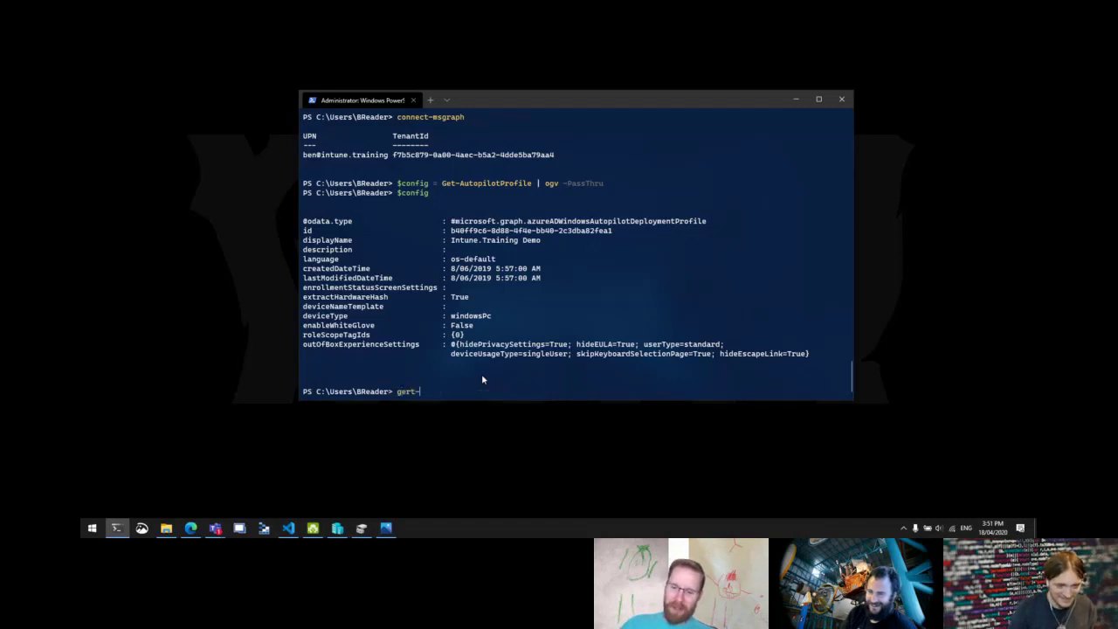
type("t-comm")
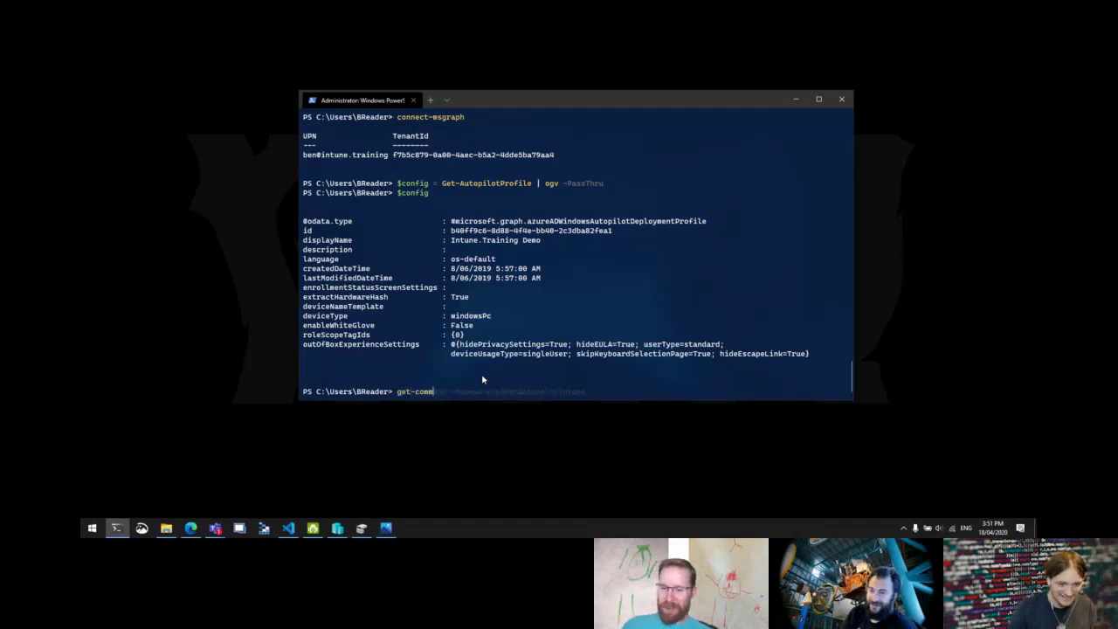
key("Right")
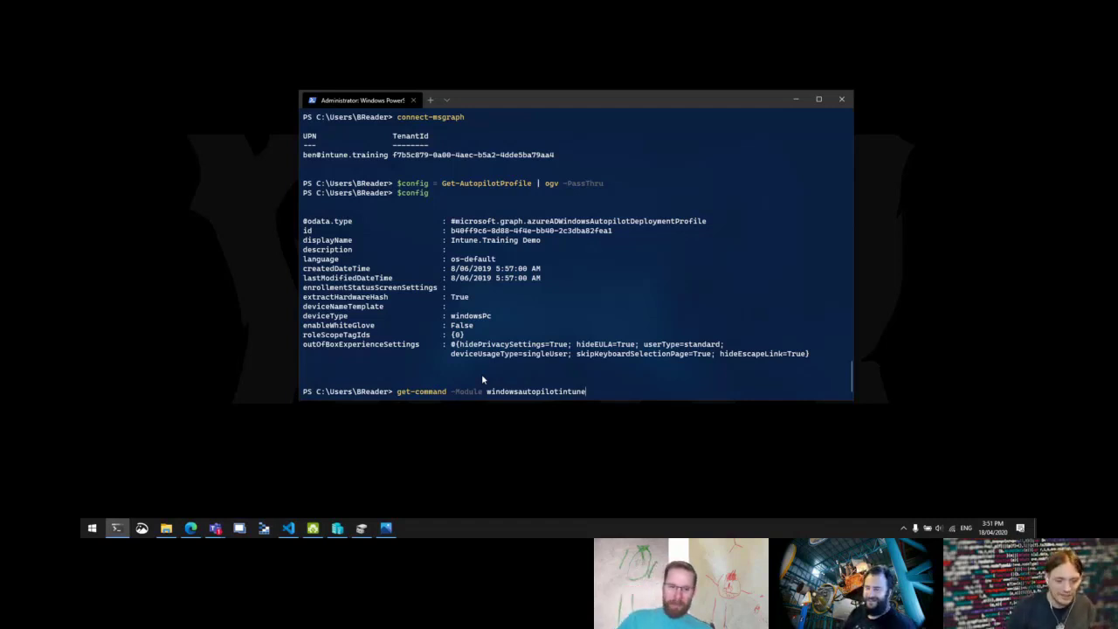
key("Return")
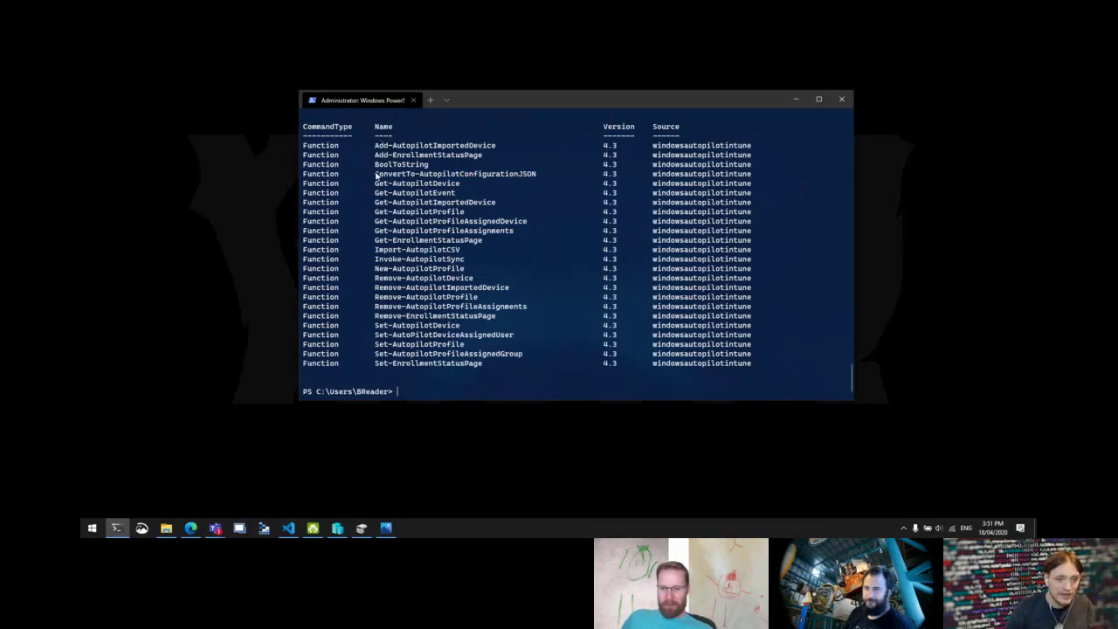
Copy the ConvertTo-AutopilotConfigurationJSON name from the command list and enter a pipeline that passes $config to it.
left_click_drag(375, 173, 537, 178)
right_click(536, 178)
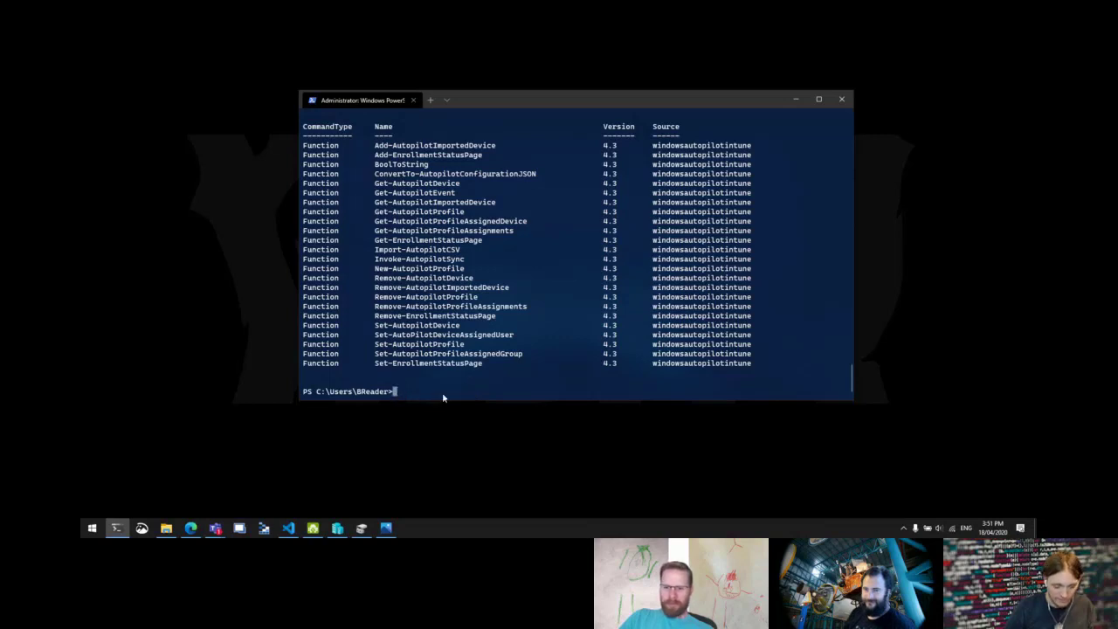
type("$config ")
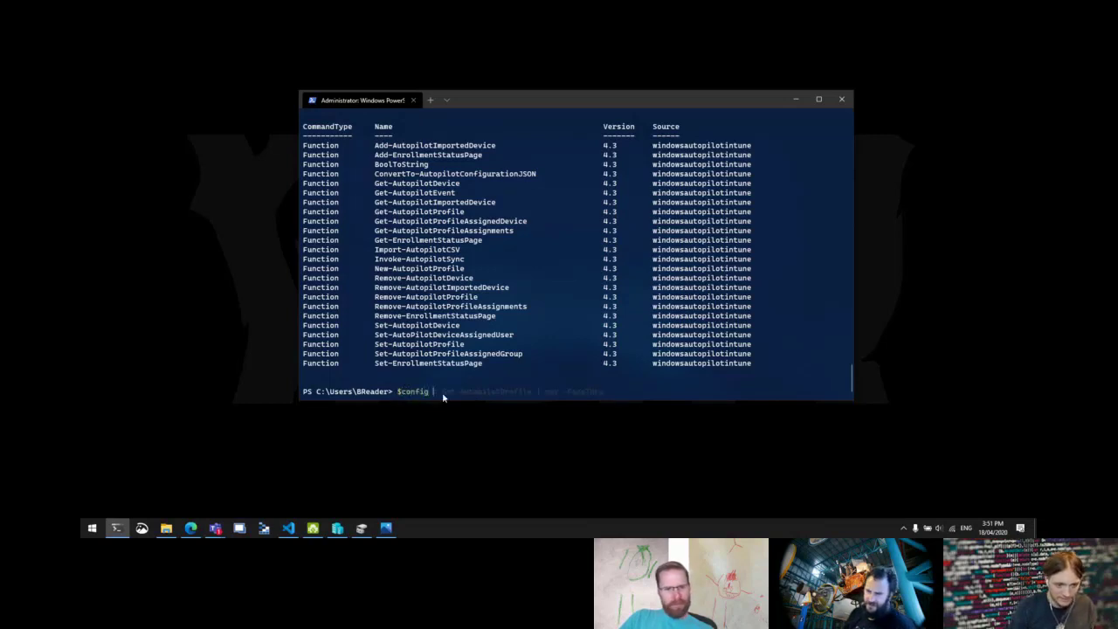
type("|")
right_click(442, 392)
type("-Verbose")
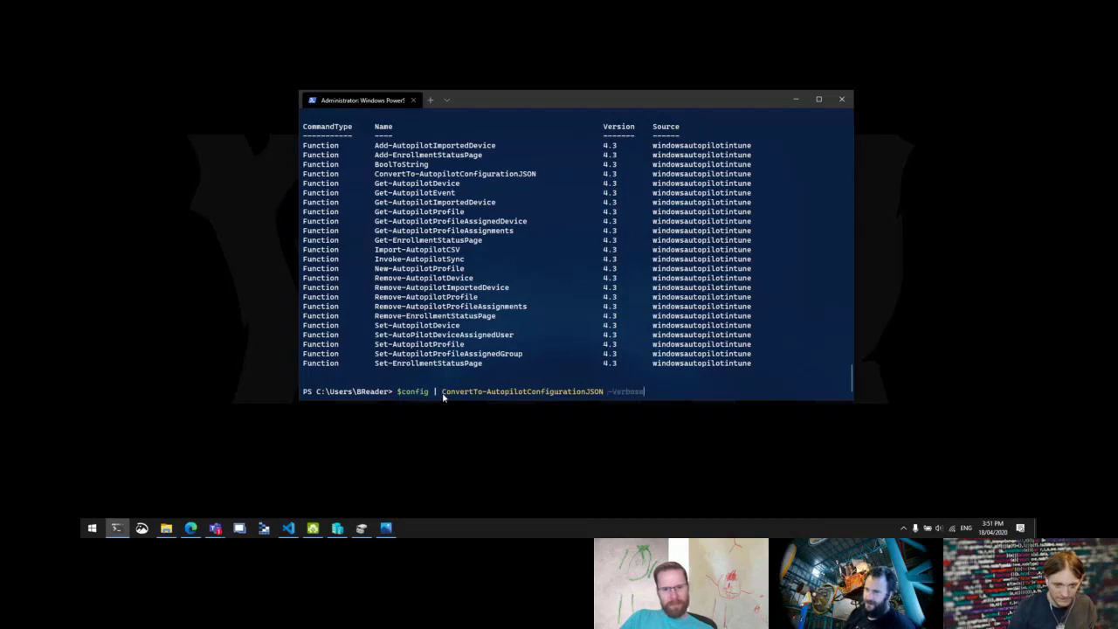
key("Tab")
key("Tab")
key("Tab")
key("Tab")
key("Tab")
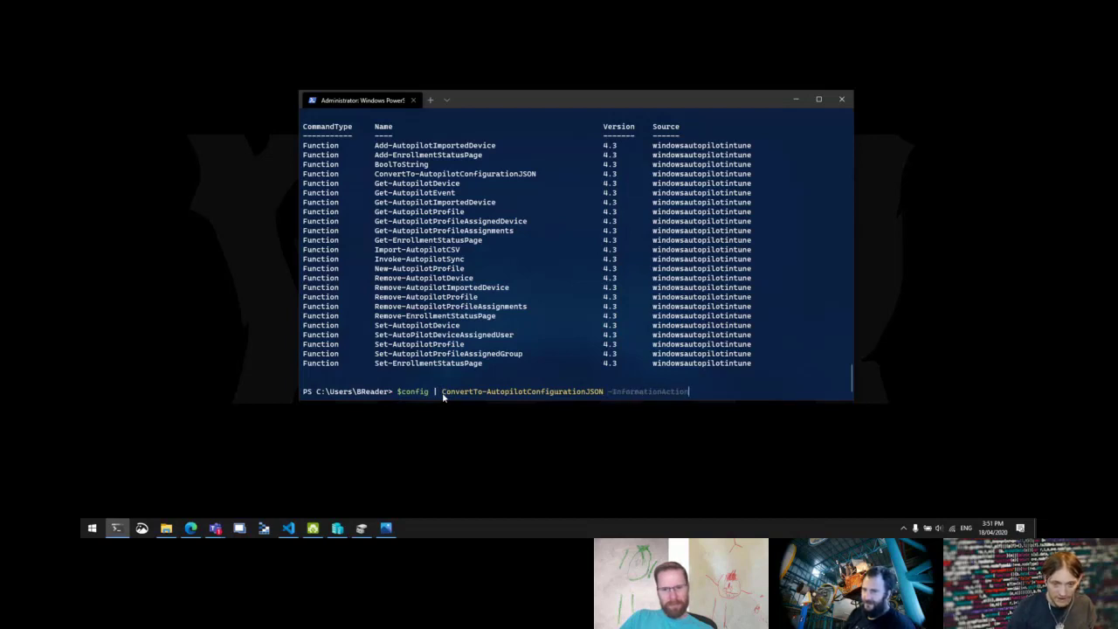
key("BackSpace")
key("BackSpace")
key("BackSpace")
key("BackSpace")
key("BackSpace")
key("BackSpace")
key("BackSpace")
key("BackSpace")
key("BackSpace")
key("BackSpace")
key("BackSpace")
key("BackSpace")
key("BackSpace")
key("BackSpace")
key("BackSpace")
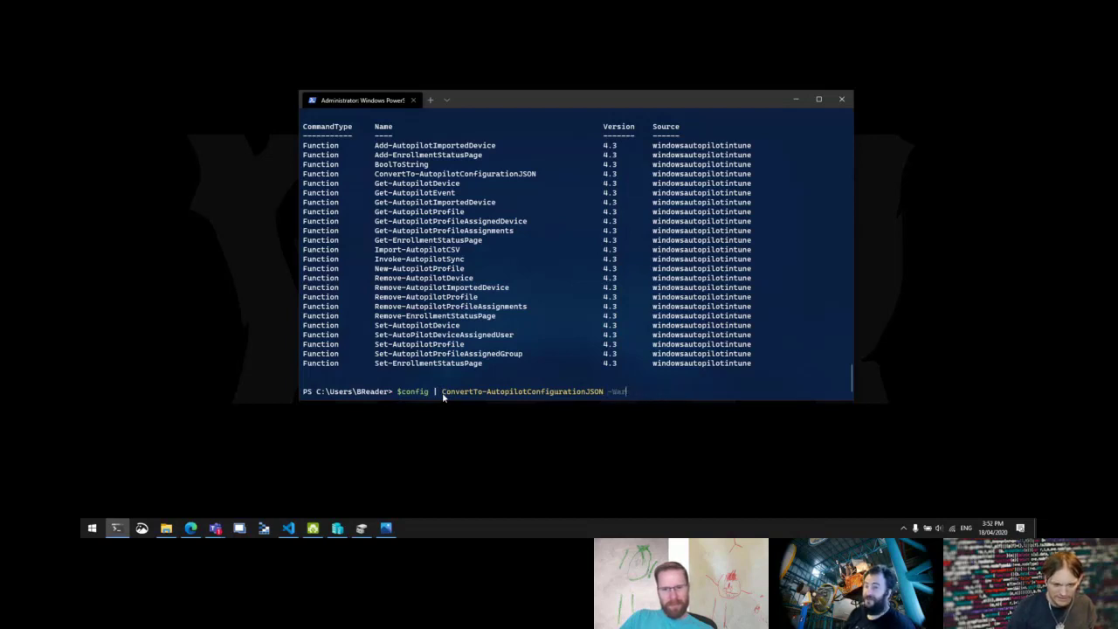
Extend the pipeline with out-file, targeting C:\bin\autopilotconfiguration.json as the output path.
type("| out")
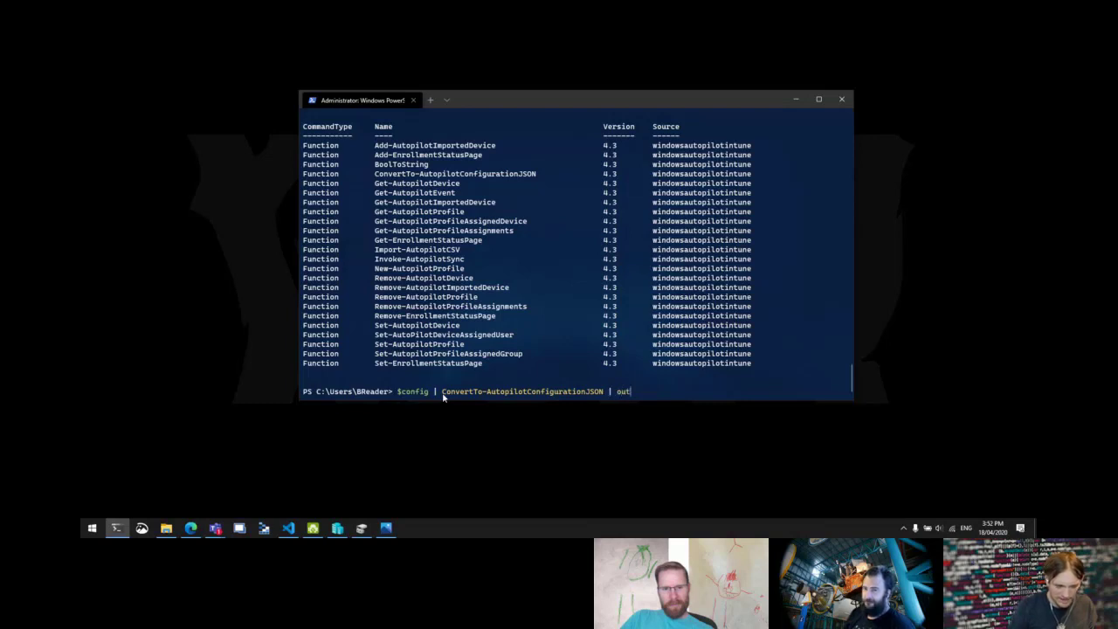
type("-file C:\\bin\\")
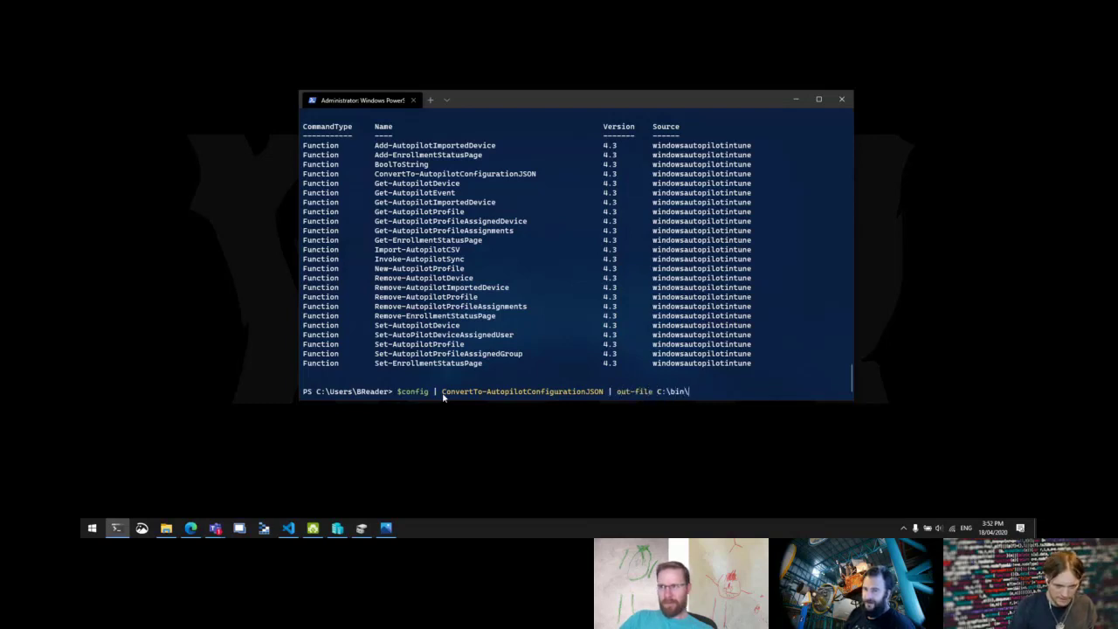
type("autopi")
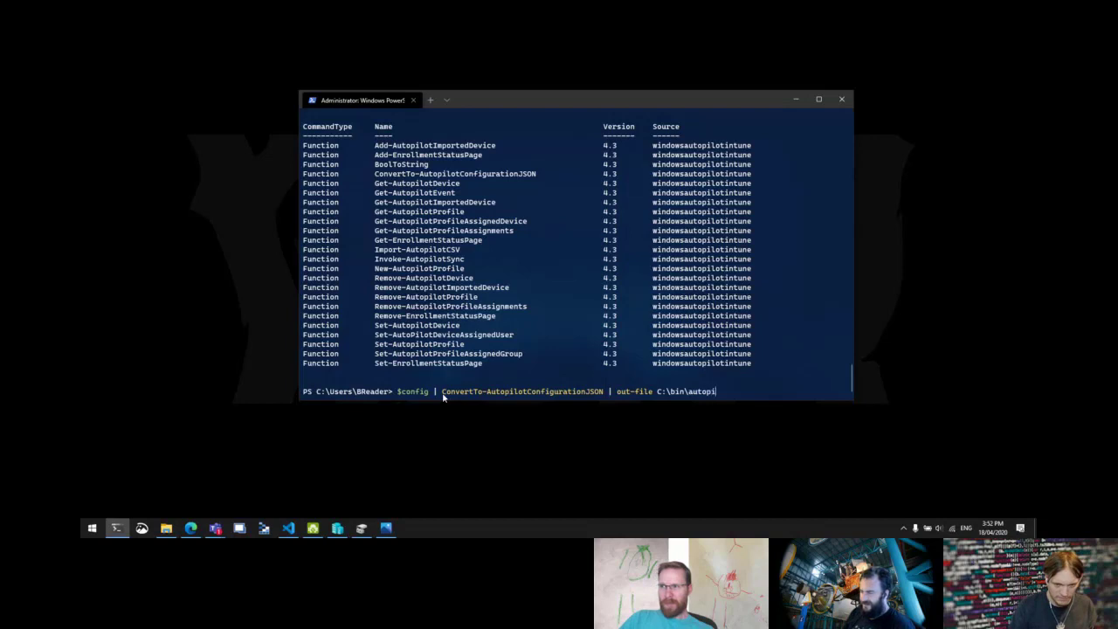
type("lot")
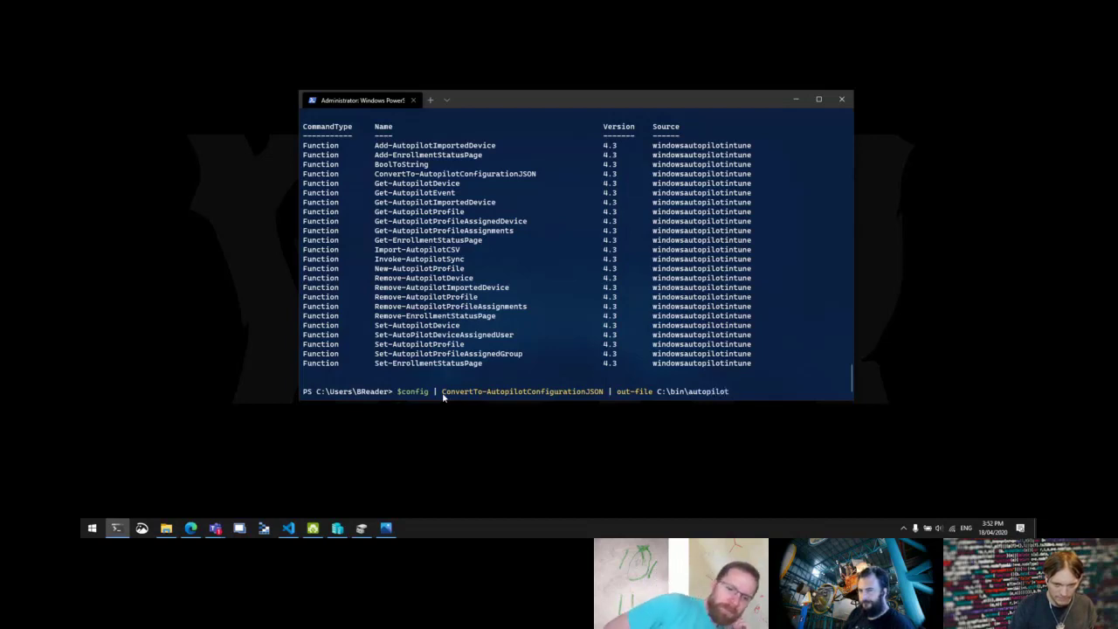
type("configr")
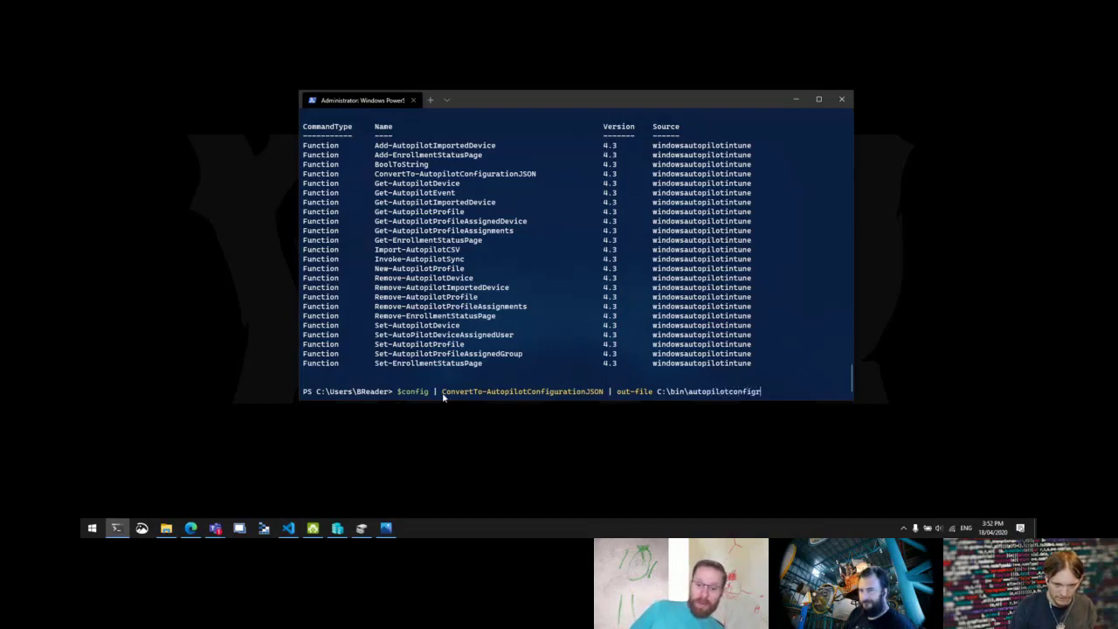
type("ua")
key("BackSpace")
key("BackSpace")
key("BackSpace")
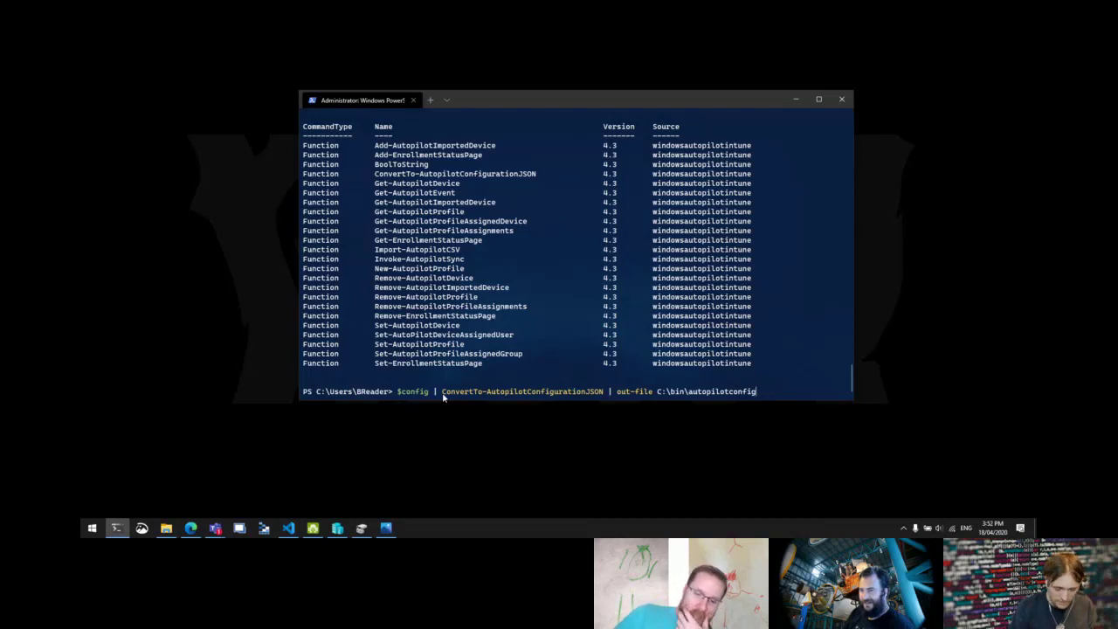
type("uration.")
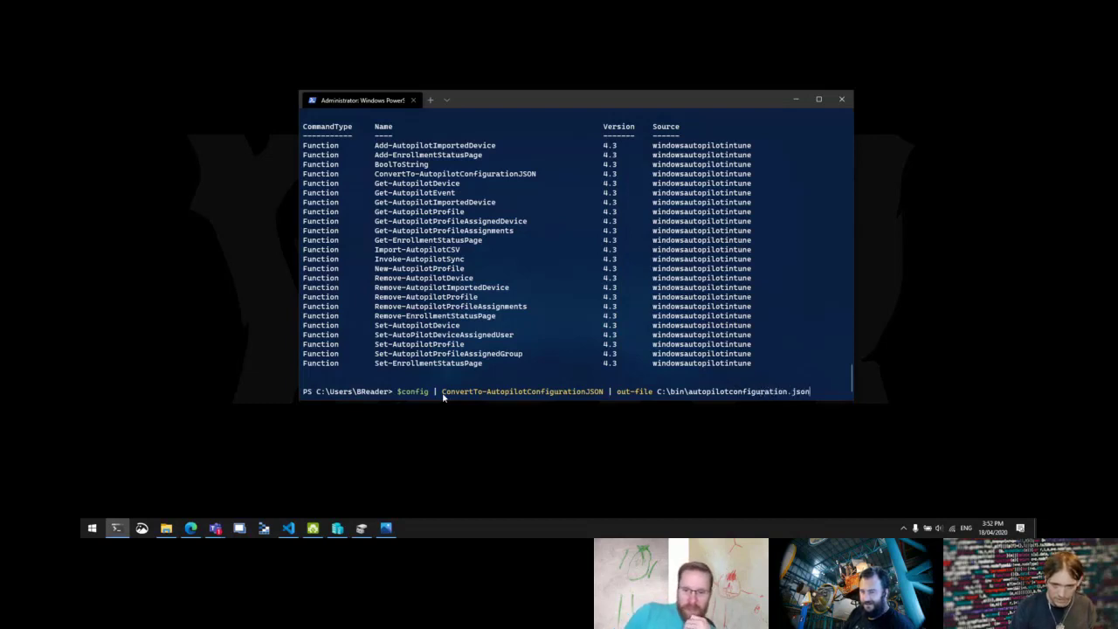
Set the JSON output file's -Encoding to ascii and run the export command.
type("json -enc")
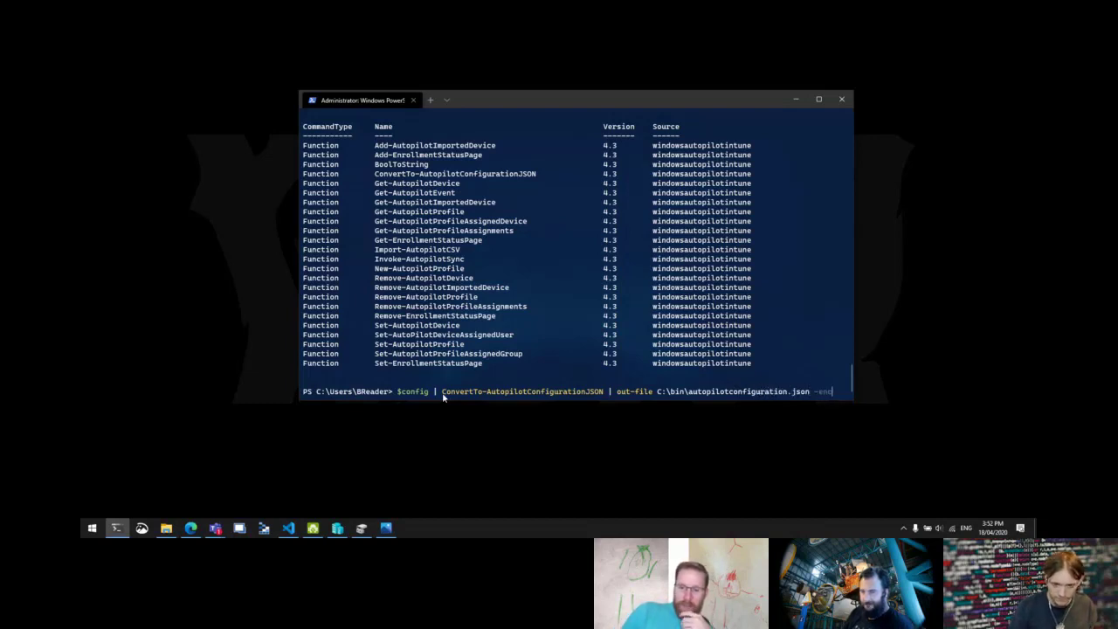
key("Tab")
type("ascii")
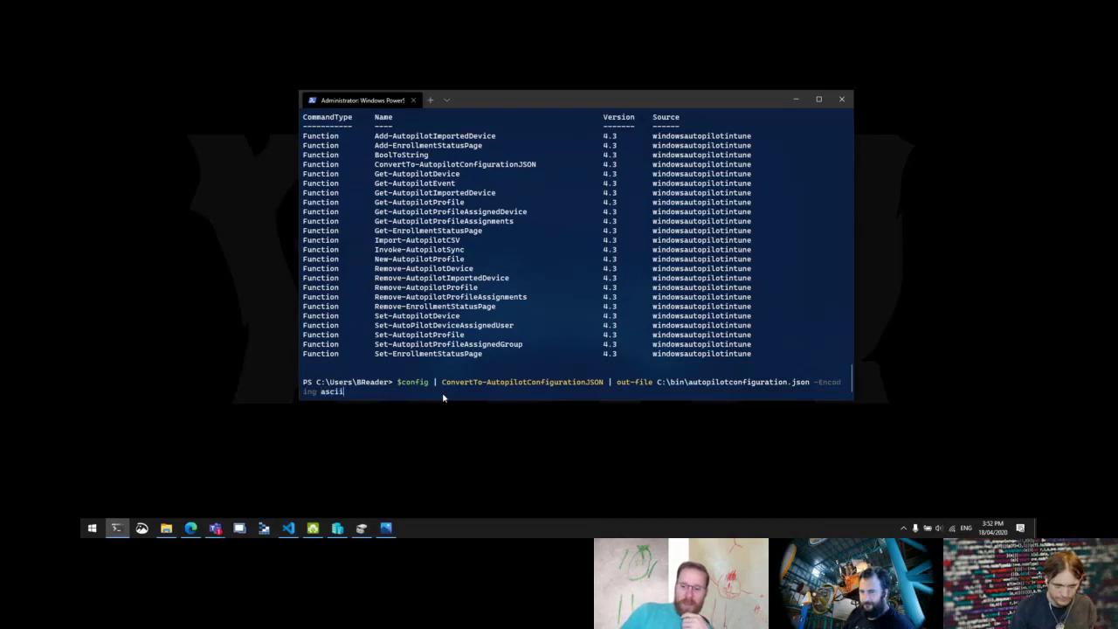
key("Return")
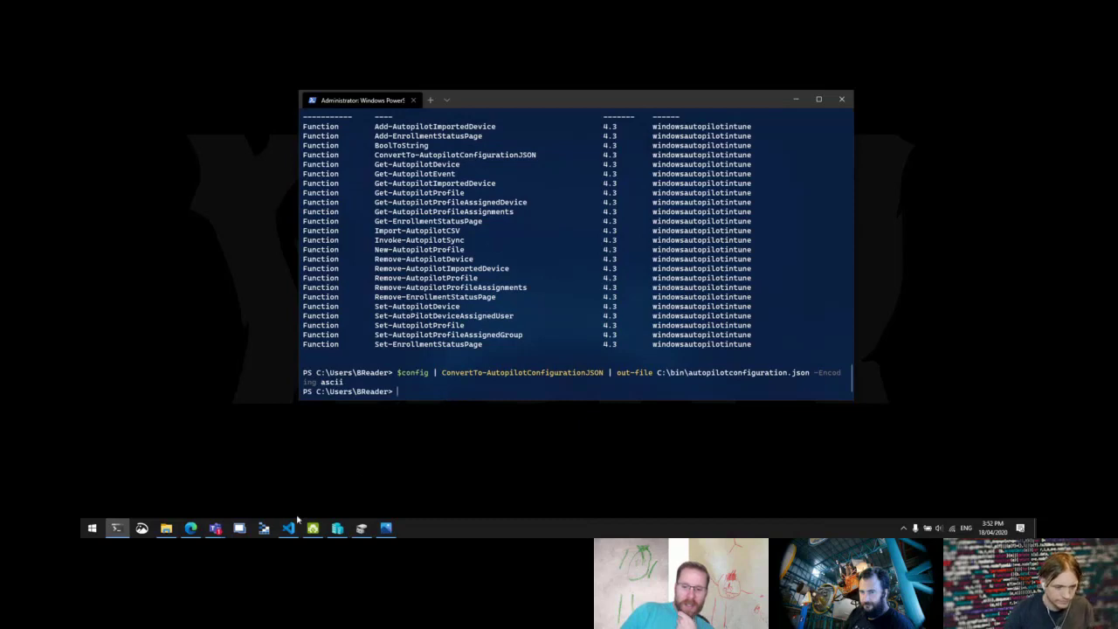
Switch to the Microsoft Teams call window and open the meeting chat.
mouse_move(215, 531)
left_click(213, 474)
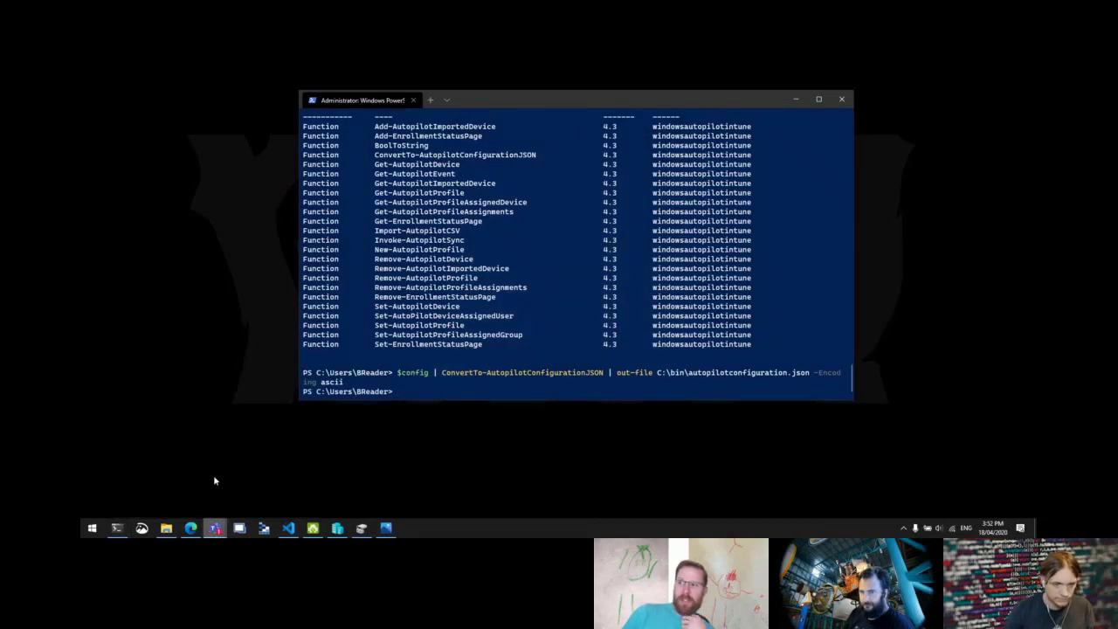
left_click(604, 440)
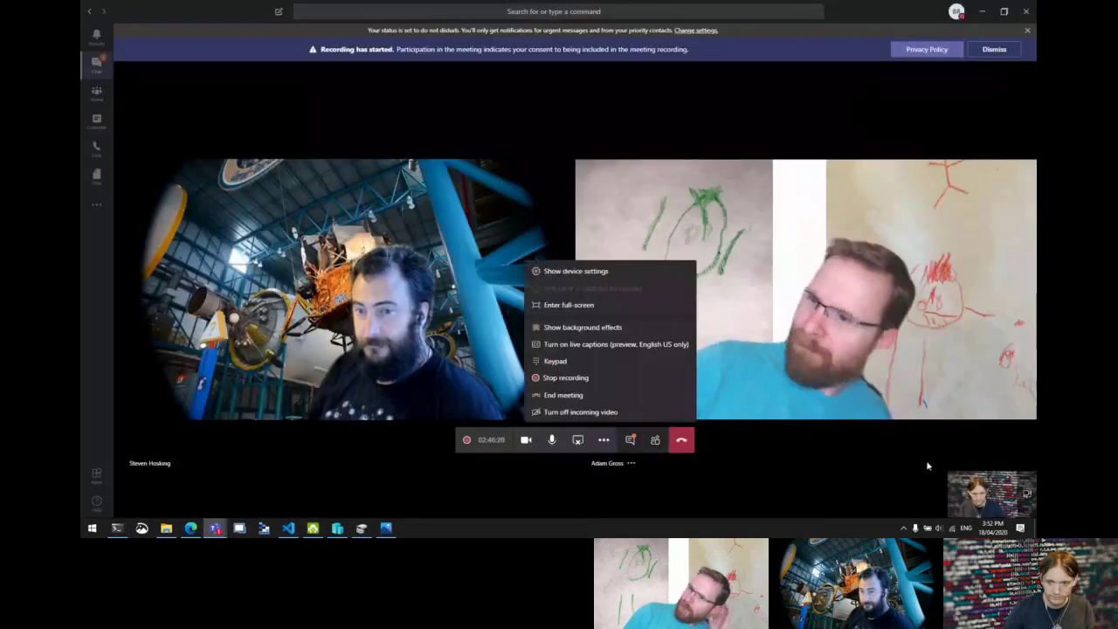
left_click(648, 477)
left_click(630, 439)
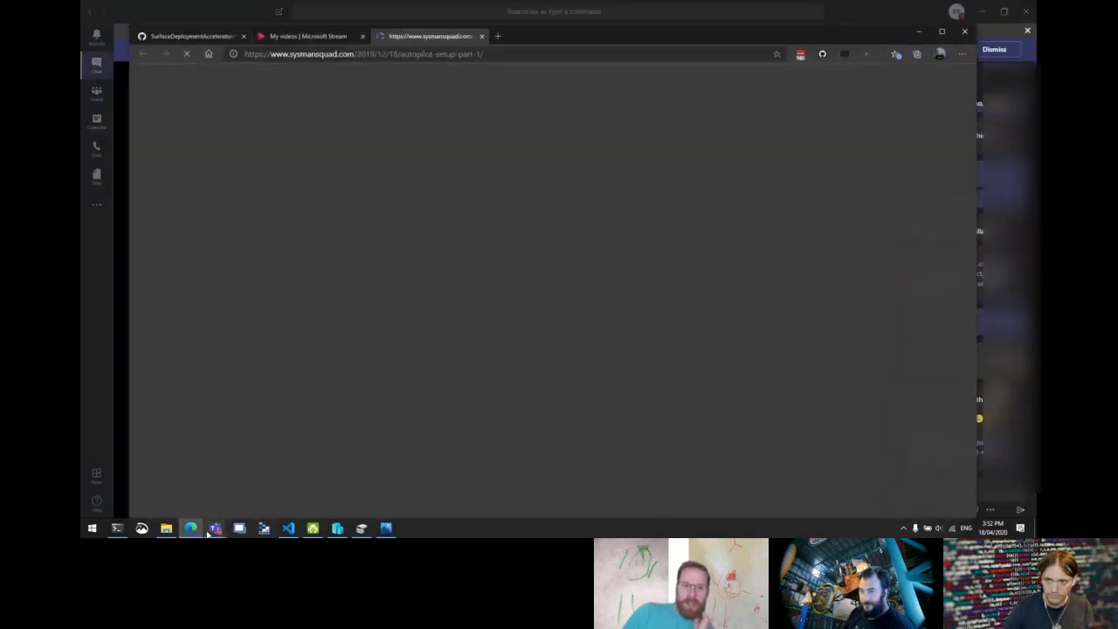
Skim the sysmansquad.com article Intune/Autopilot Setup Companion Guide Part 1 in Edge, and minimise the browser.
mouse_move(194, 532)
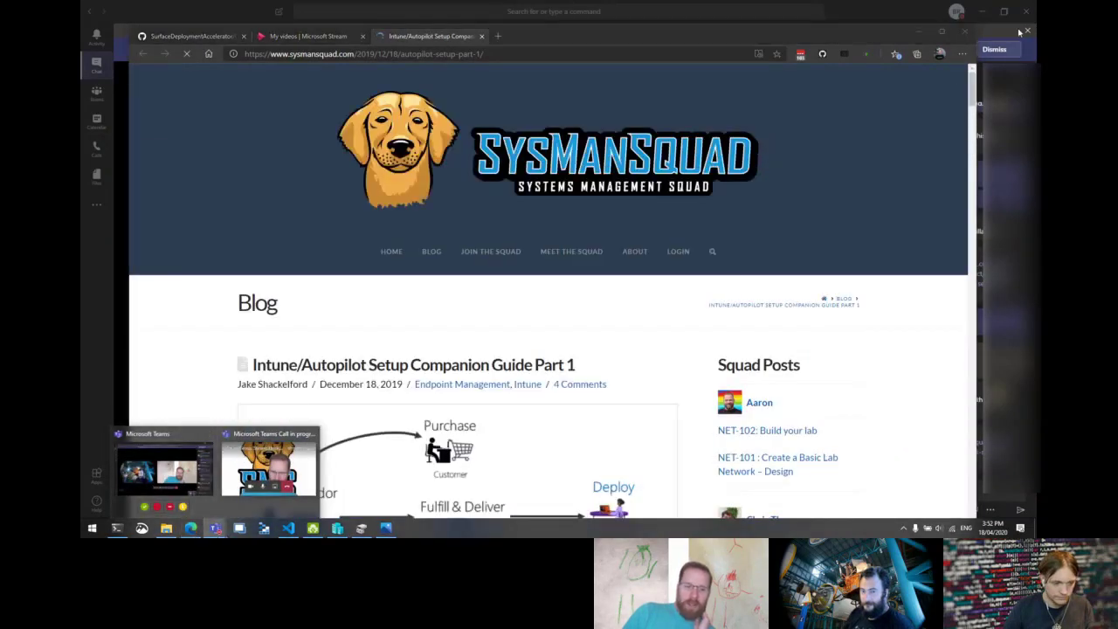
left_click_drag(837, 38, 857, 38)
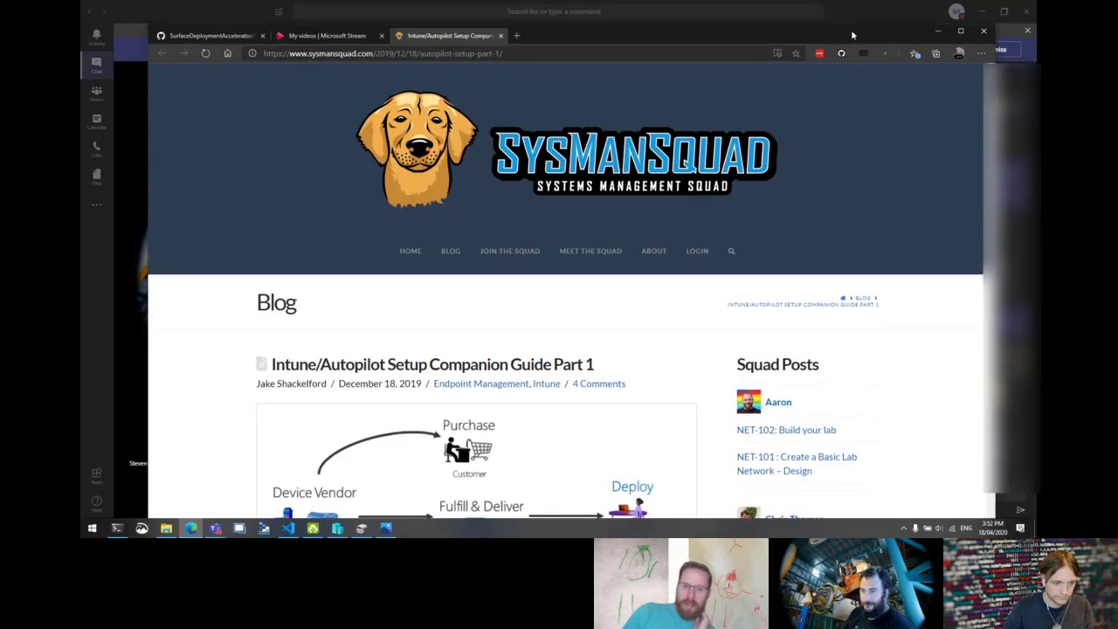
scroll(643, 370, "down", 2)
scroll(644, 370, "down", 6)
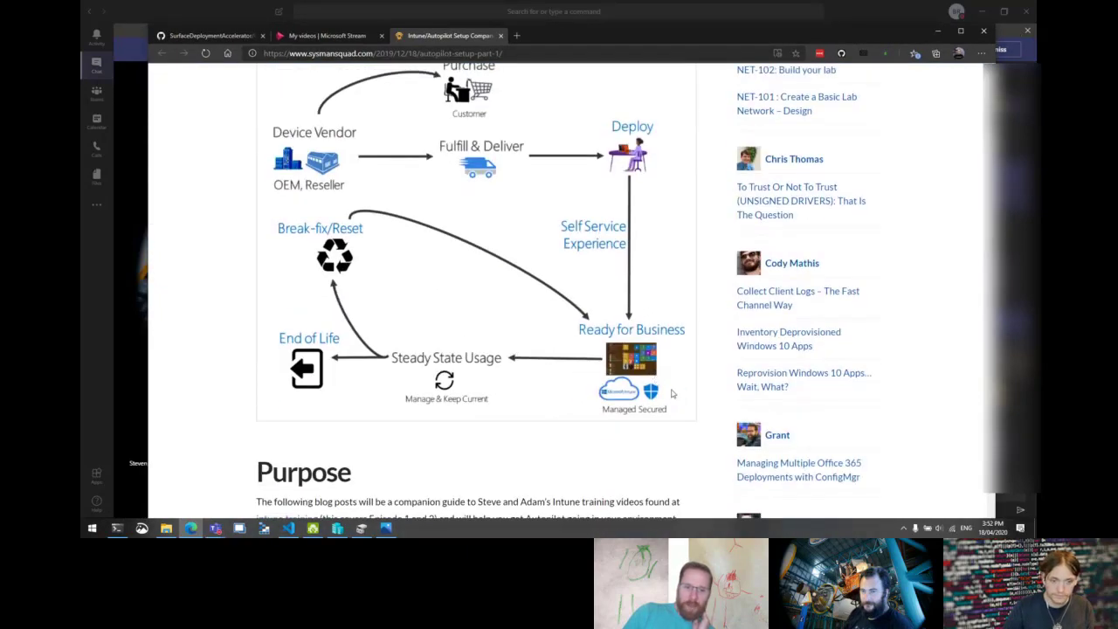
scroll(678, 398, "down", 15)
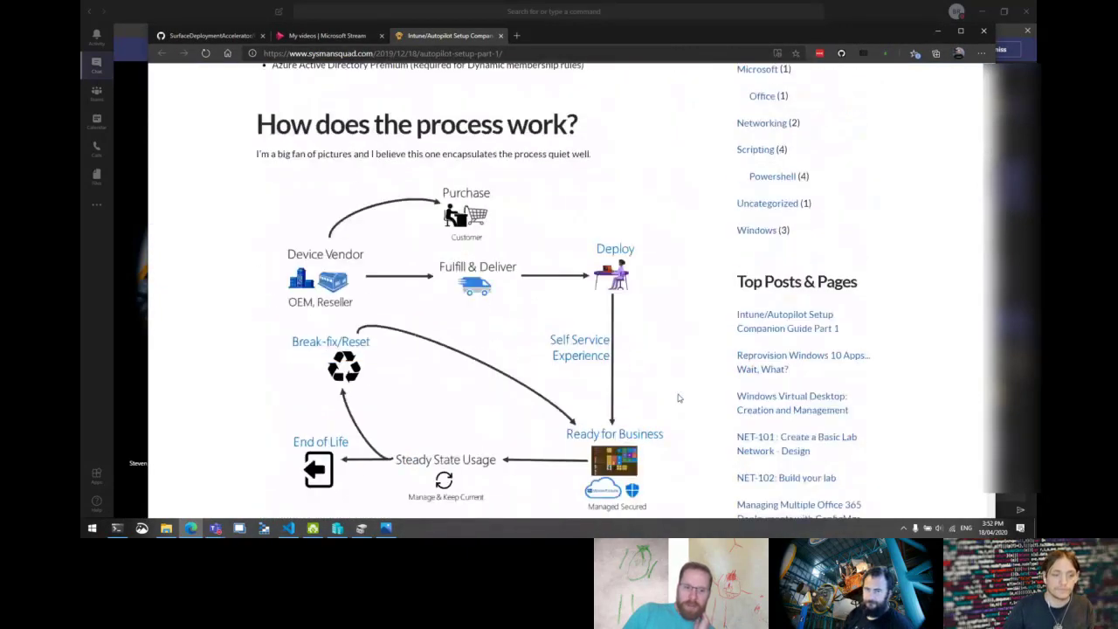
scroll(678, 398, "down", 12)
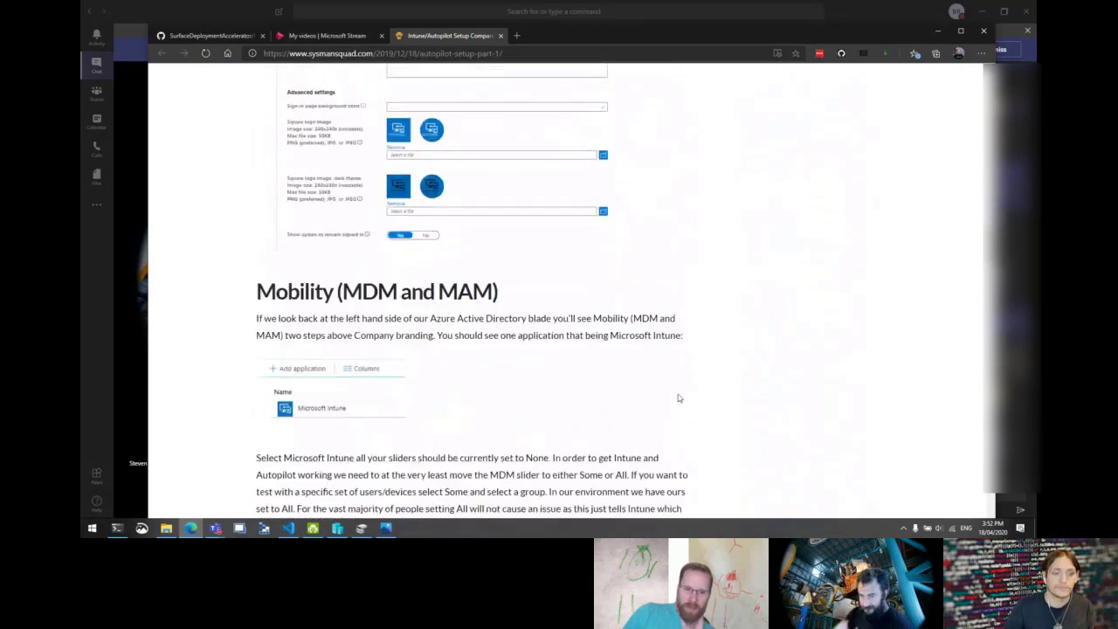
scroll(677, 398, "down", 8)
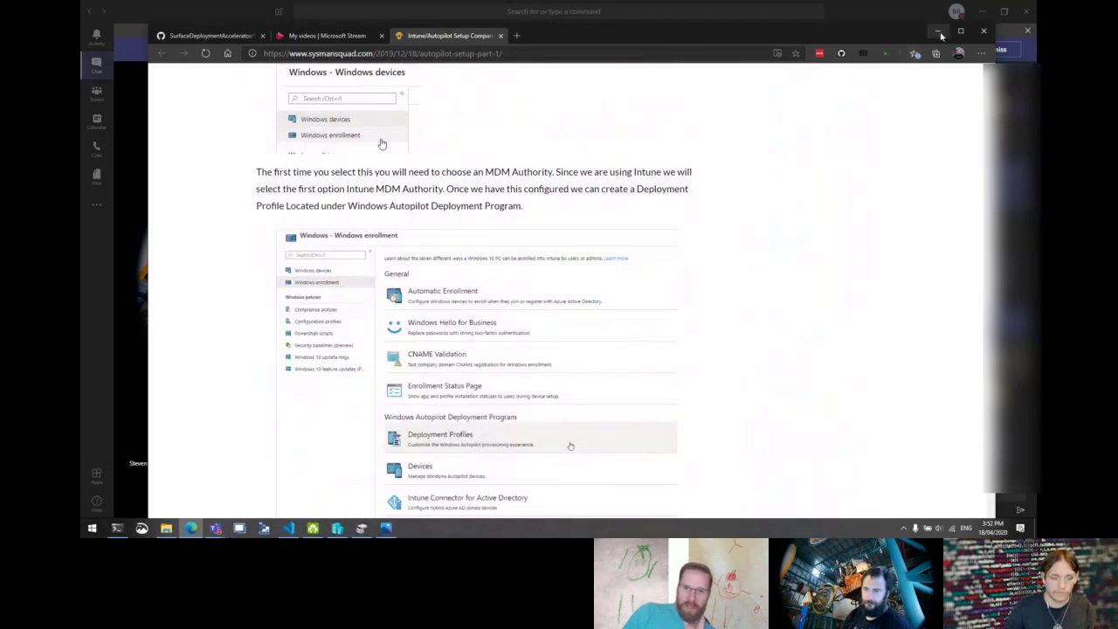
scroll(767, 339, "up", 15)
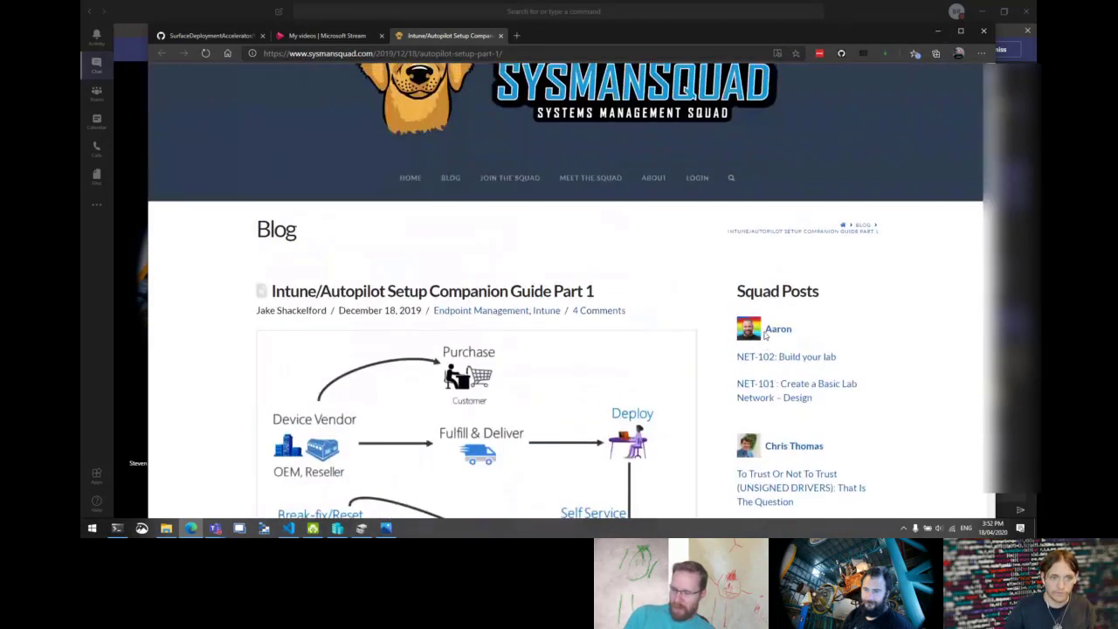
scroll(847, 143, "up", 1)
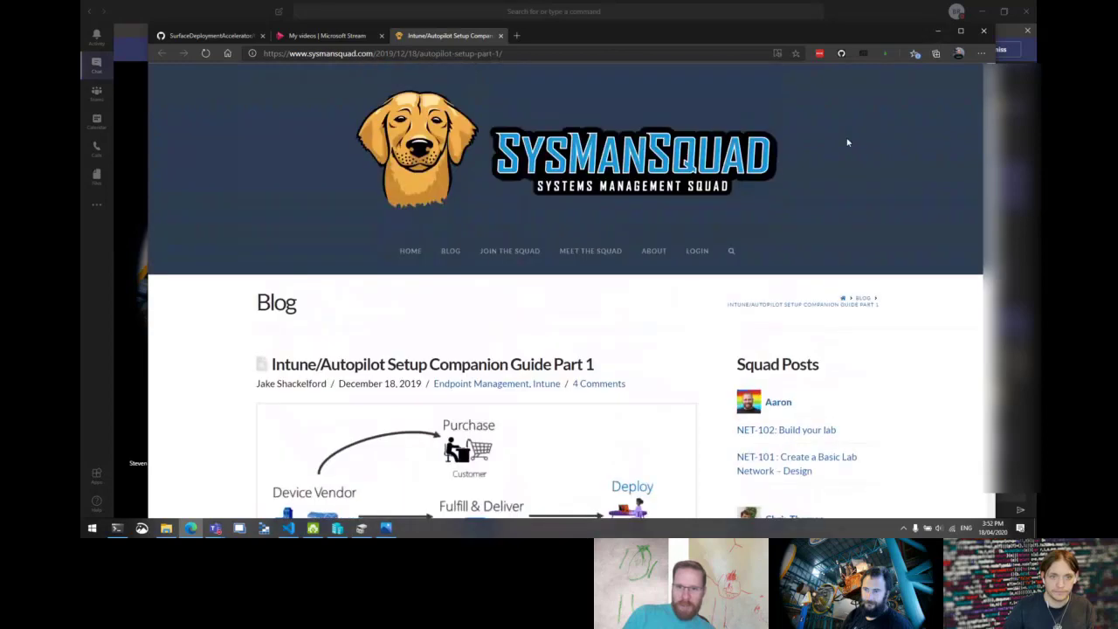
left_click(937, 31)
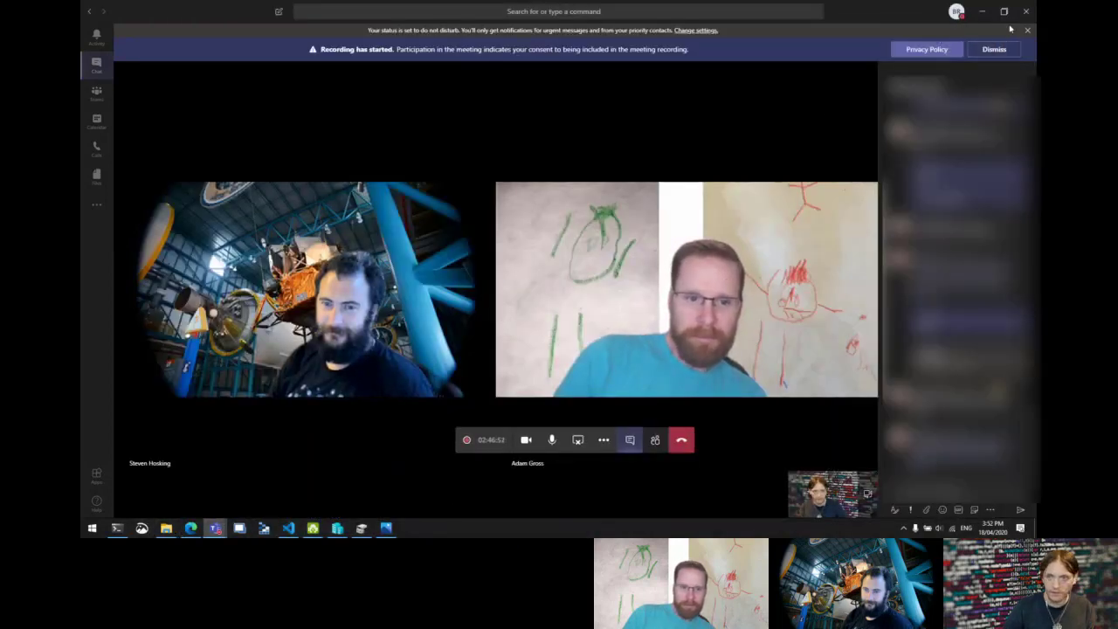
Dismiss the recording notice, close the meeting chat, and minimise Teams to return to the PowerShell window.
key("ctrl+a")
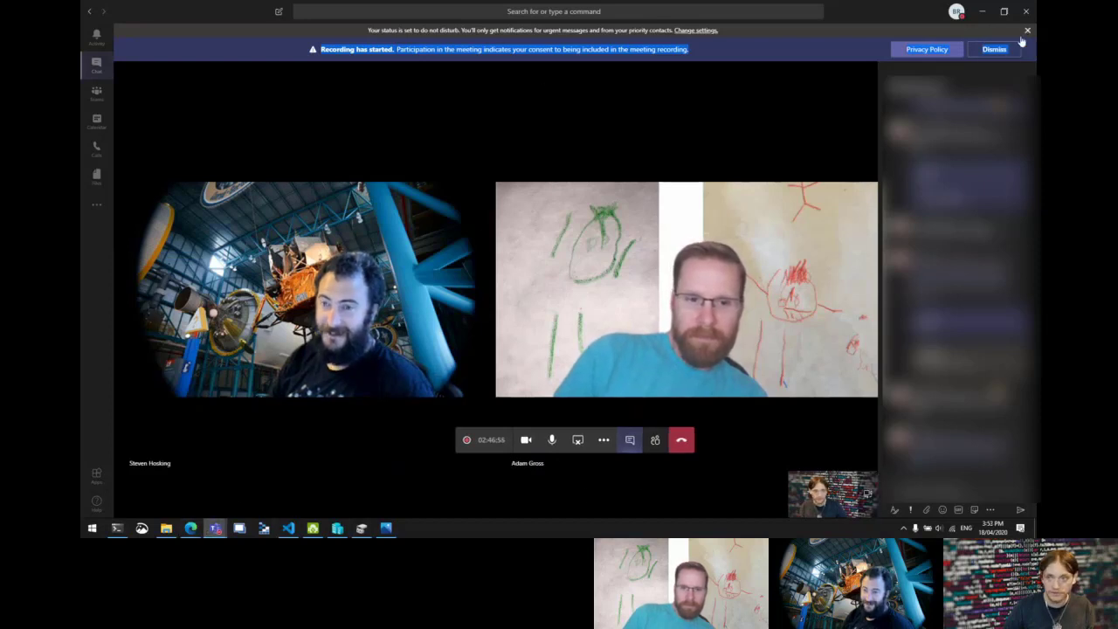
left_click(995, 51)
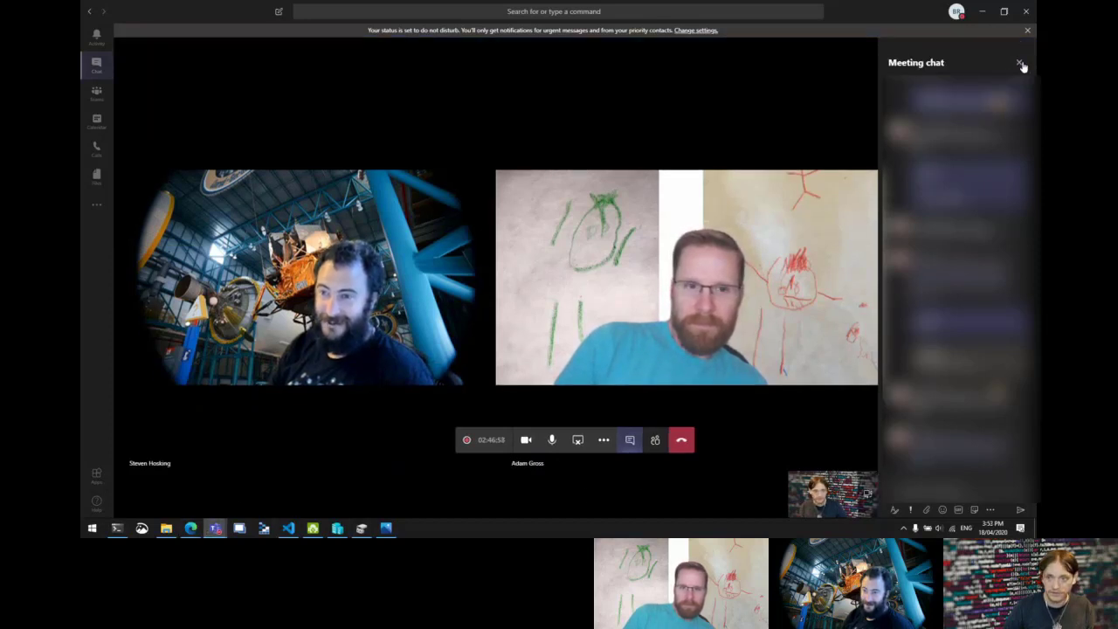
left_click(1018, 62)
left_click(982, 11)
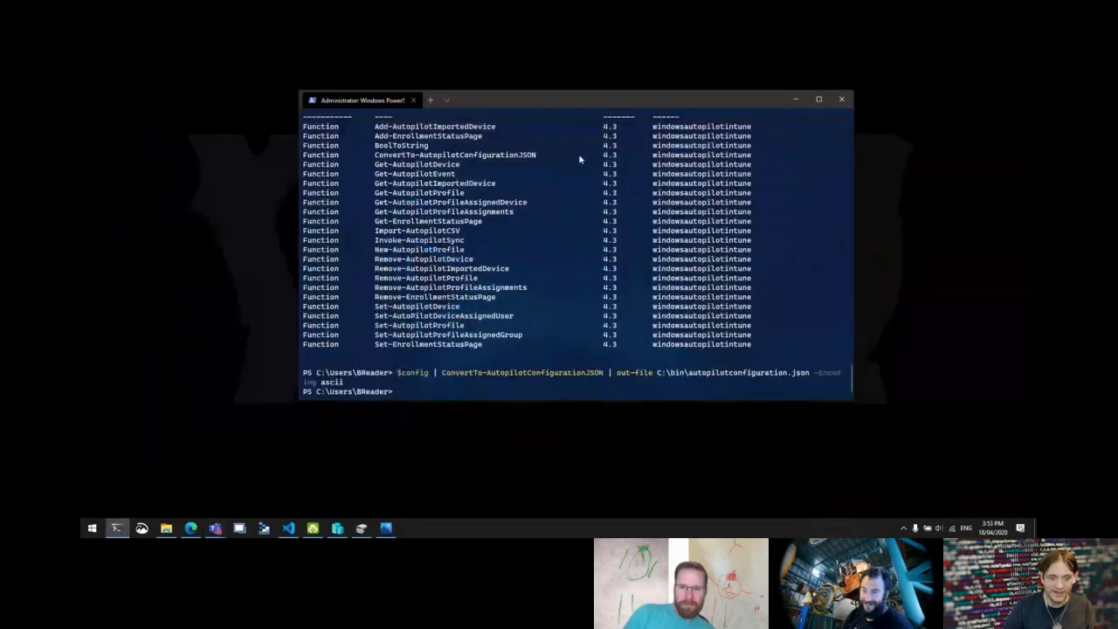
left_click_drag(572, 92, 589, 76)
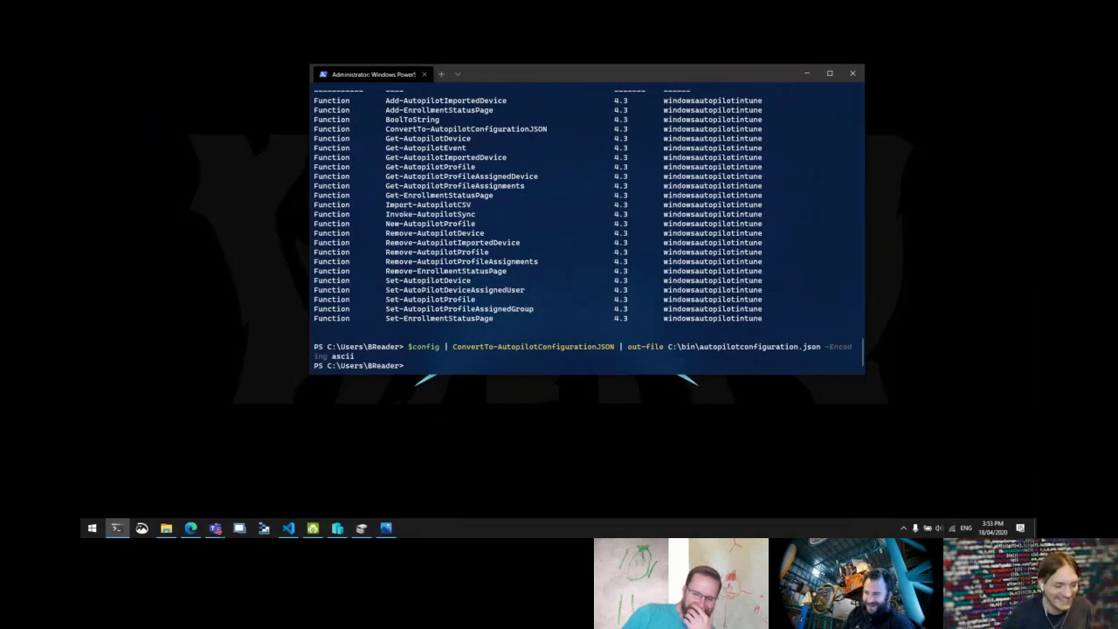
Switch to File Explorer's bin folder and check the exported autopilotconfiguration.json file.
mouse_move(173, 534)
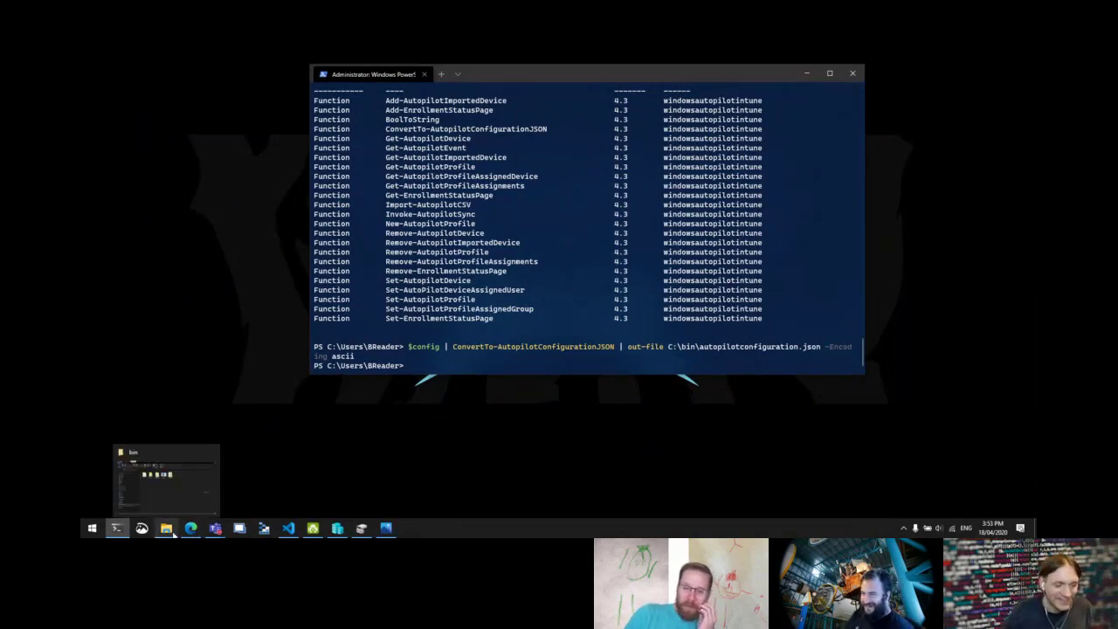
left_click(173, 533)
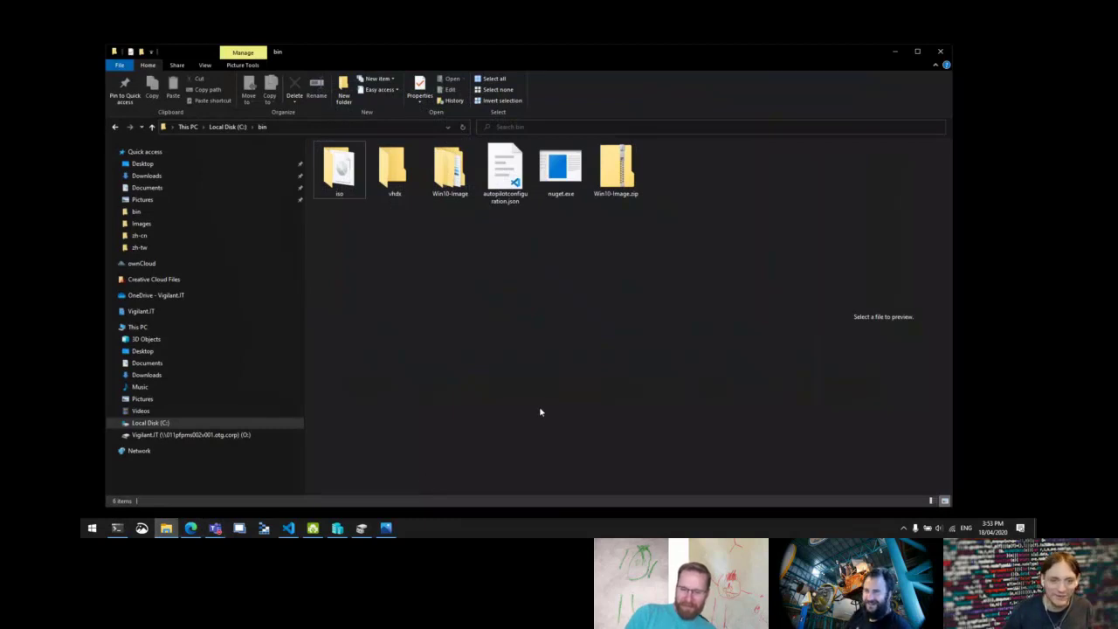
left_click(507, 185)
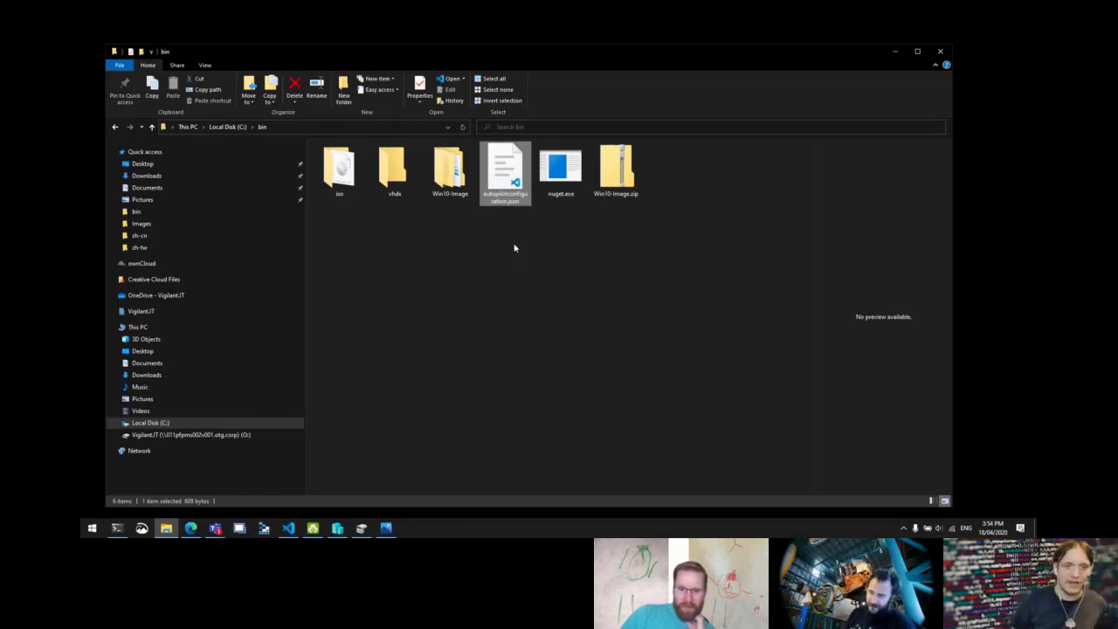
left_click(537, 264)
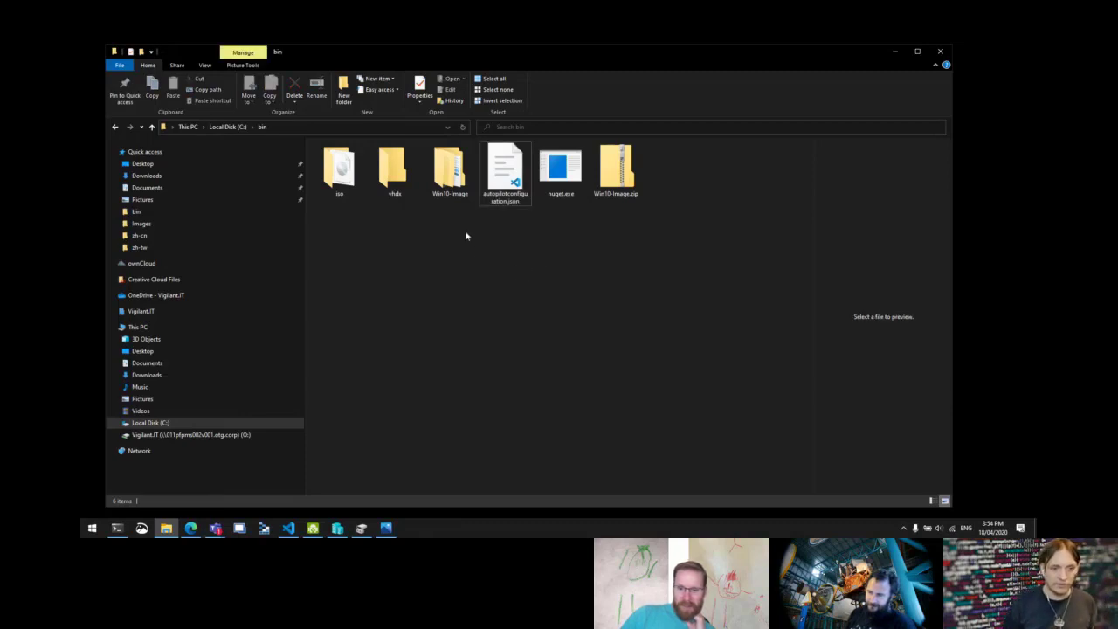
Browse the Win10-Image folder down into Images and its Images subfolder.
double_click(450, 181)
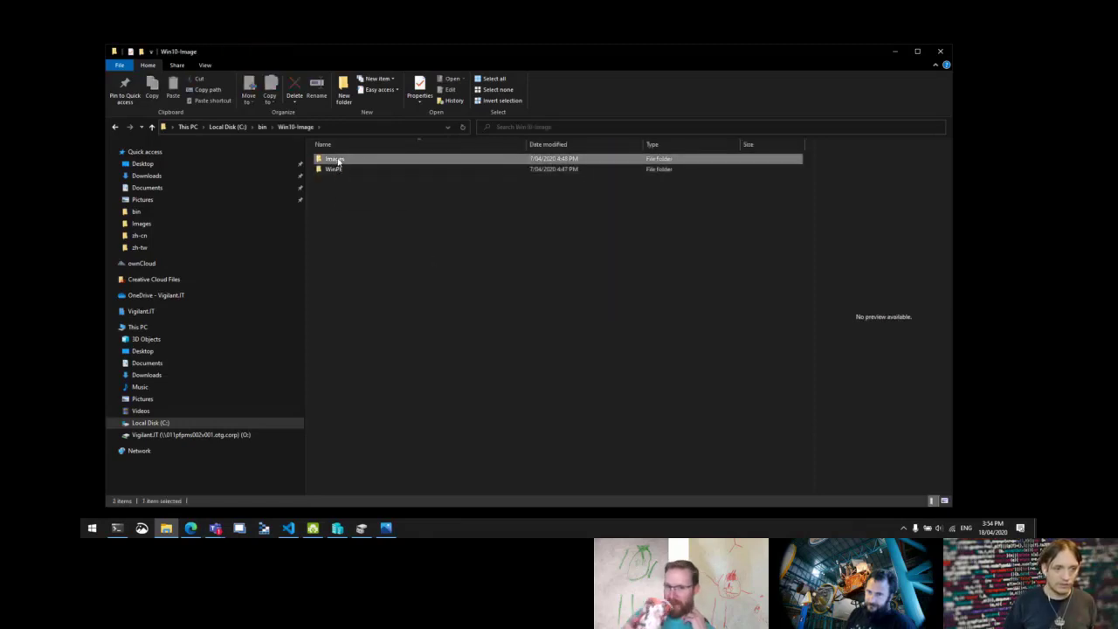
double_click(337, 159)
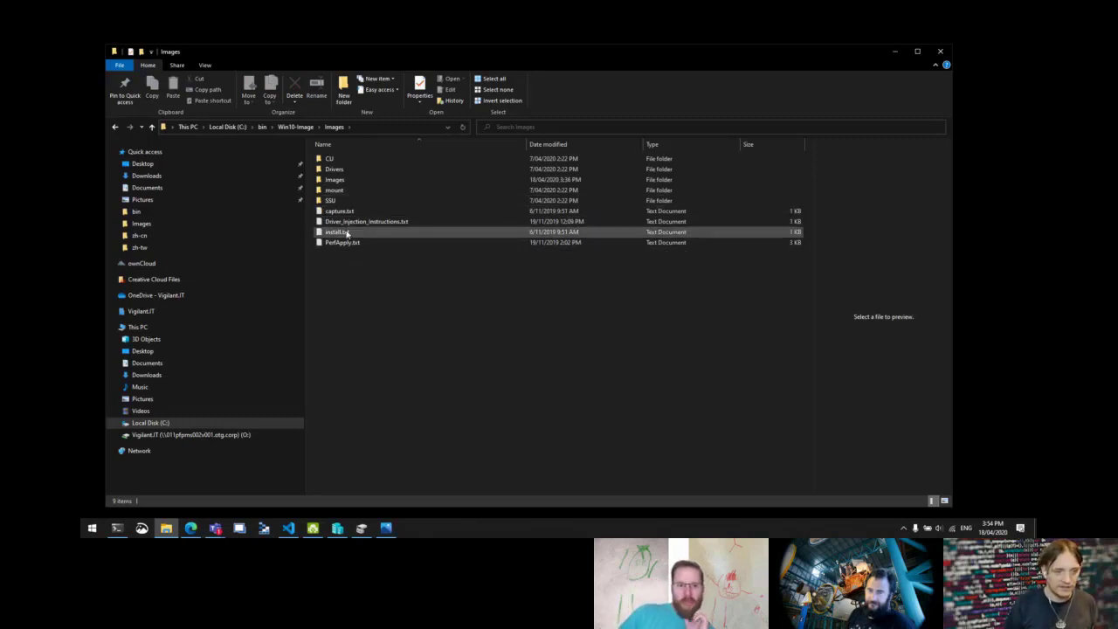
double_click(323, 180)
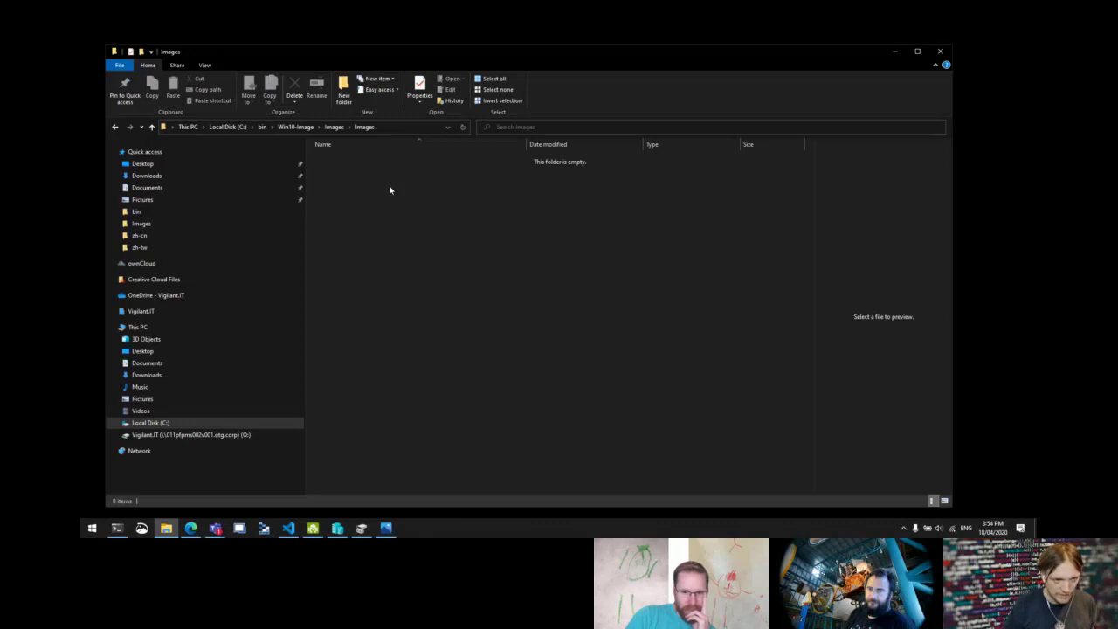
Return to the Win10-Image folder and open its WinPE folder.
key("alt+Left")
key("alt+Left")
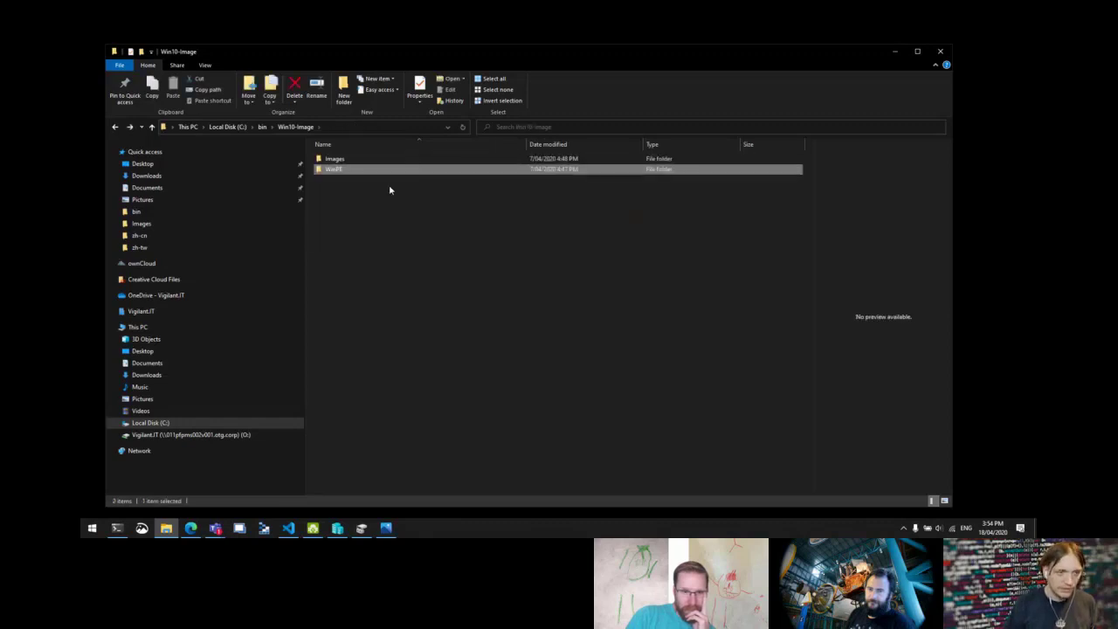
key("Return")
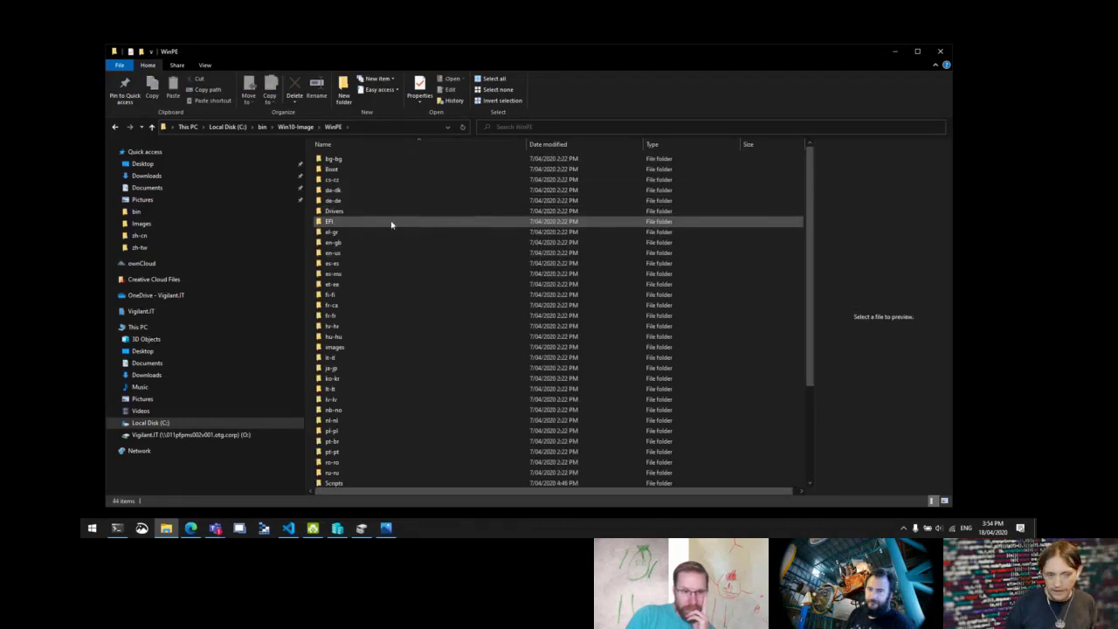
Open the Scripts folder inside WinPE to view the provisioning files.
scroll(392, 225, "down", 4)
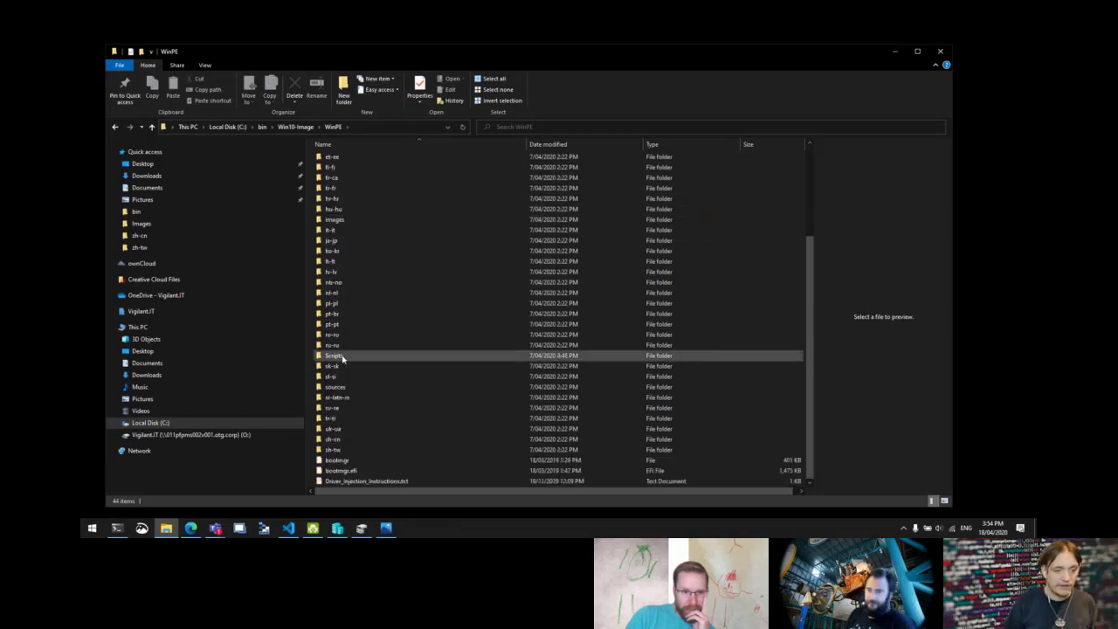
double_click(340, 357)
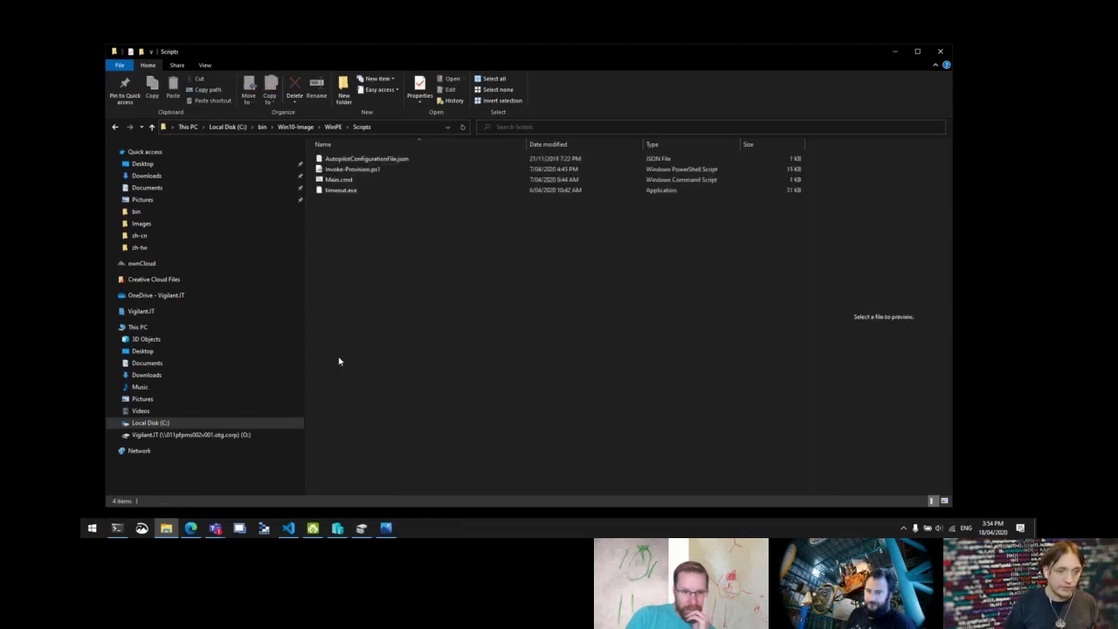
left_click(369, 161)
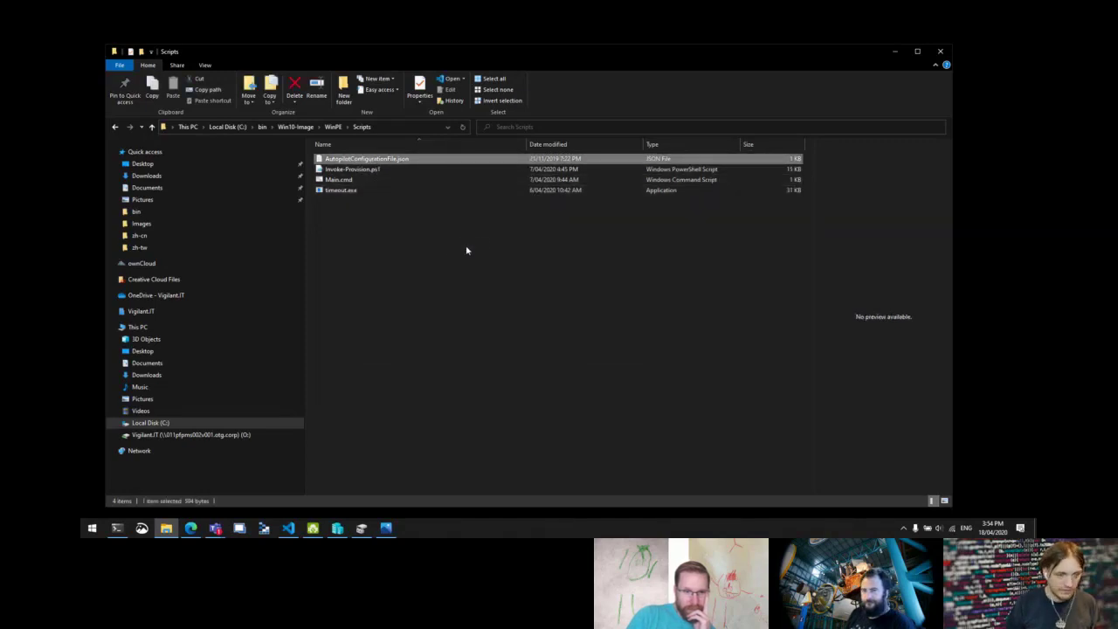
key("shift+Delete")
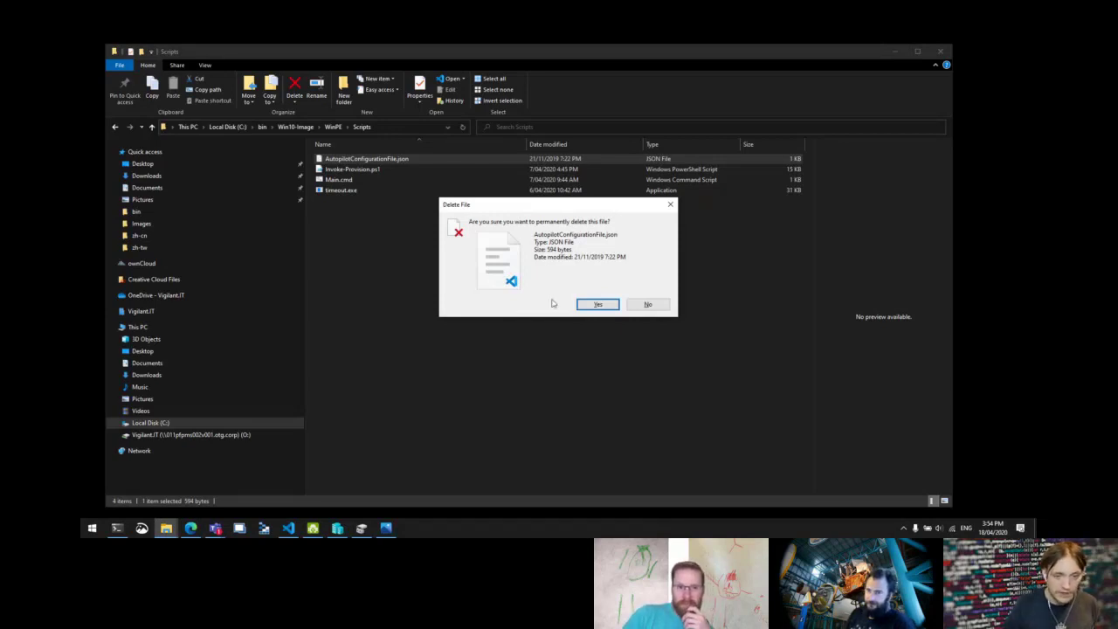
key("Return")
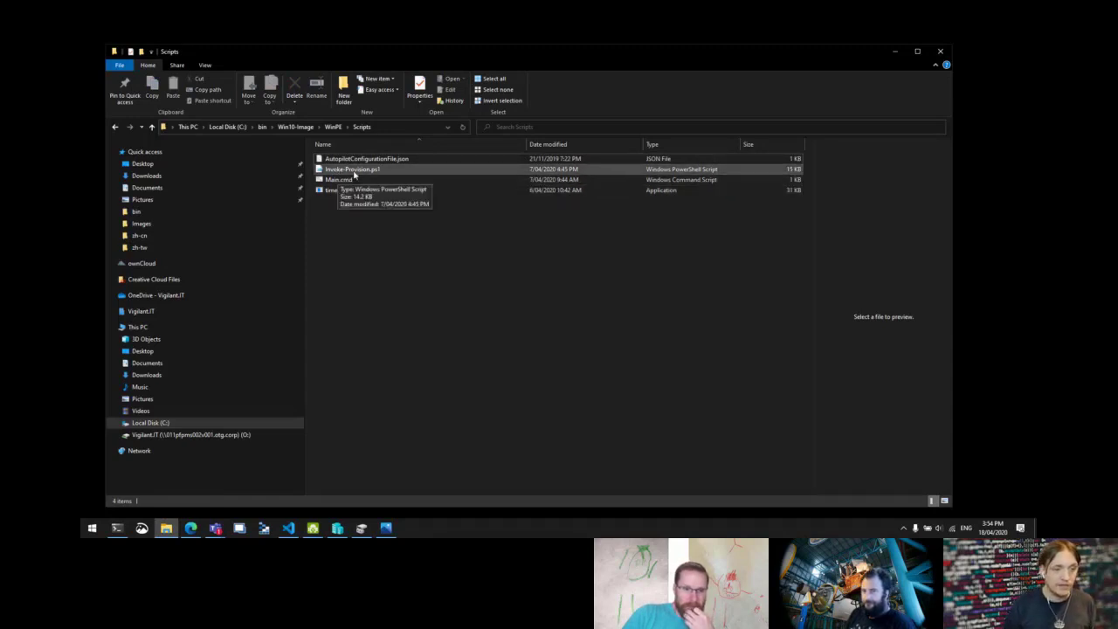
Select Invoke-Provision.ps1, return to the Win10-Image folder, and open its Images\Images subfolder.
left_click(343, 171)
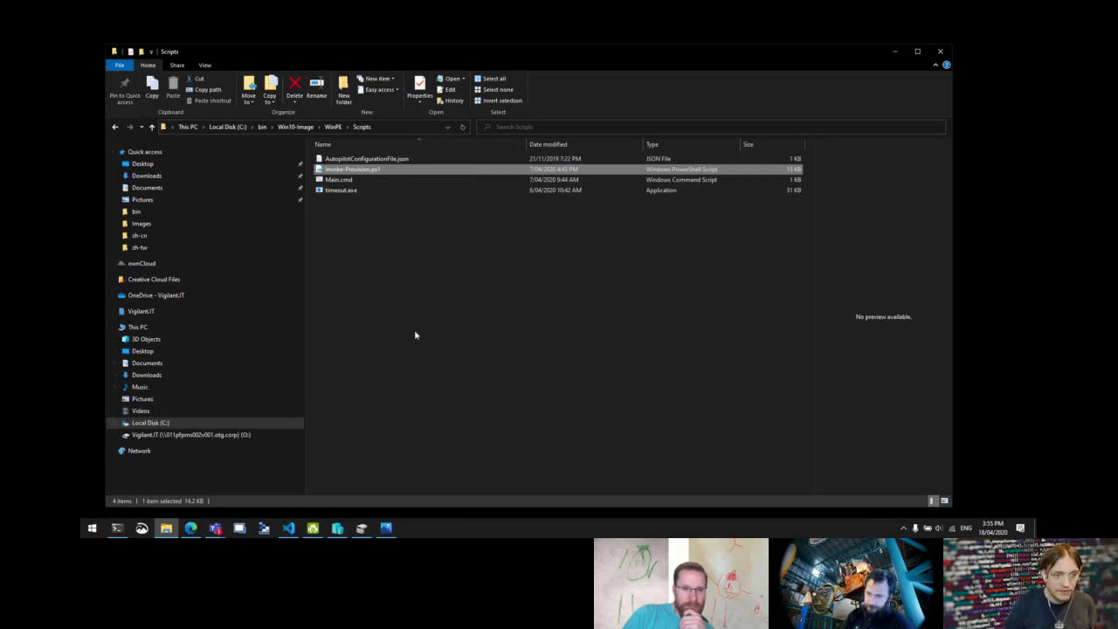
key("alt+Up")
key("alt+Up")
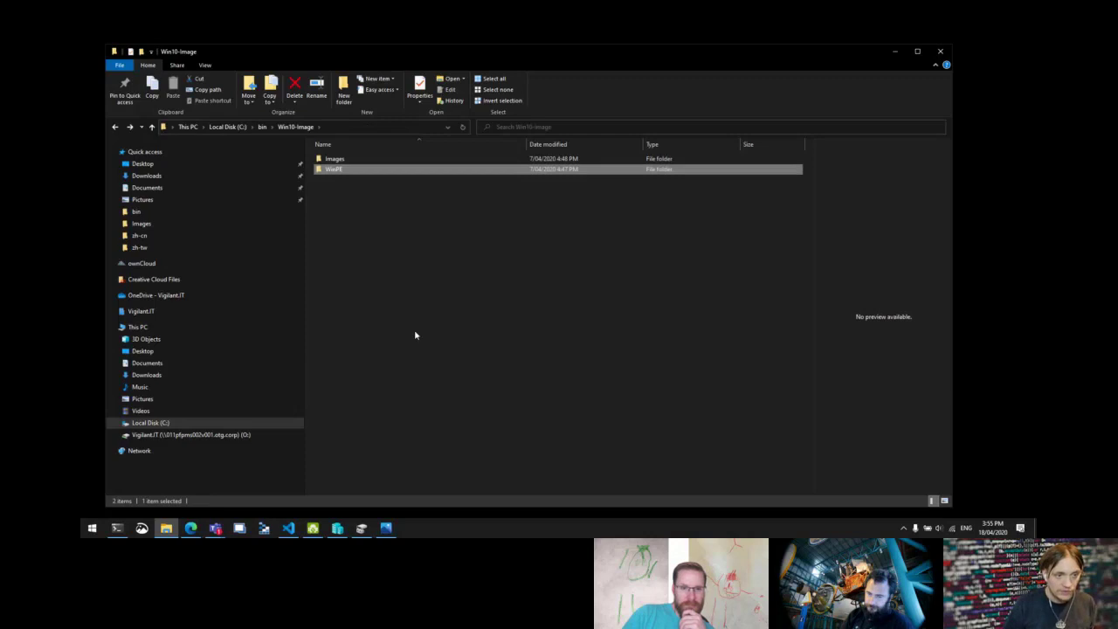
key("Up")
key("Return")
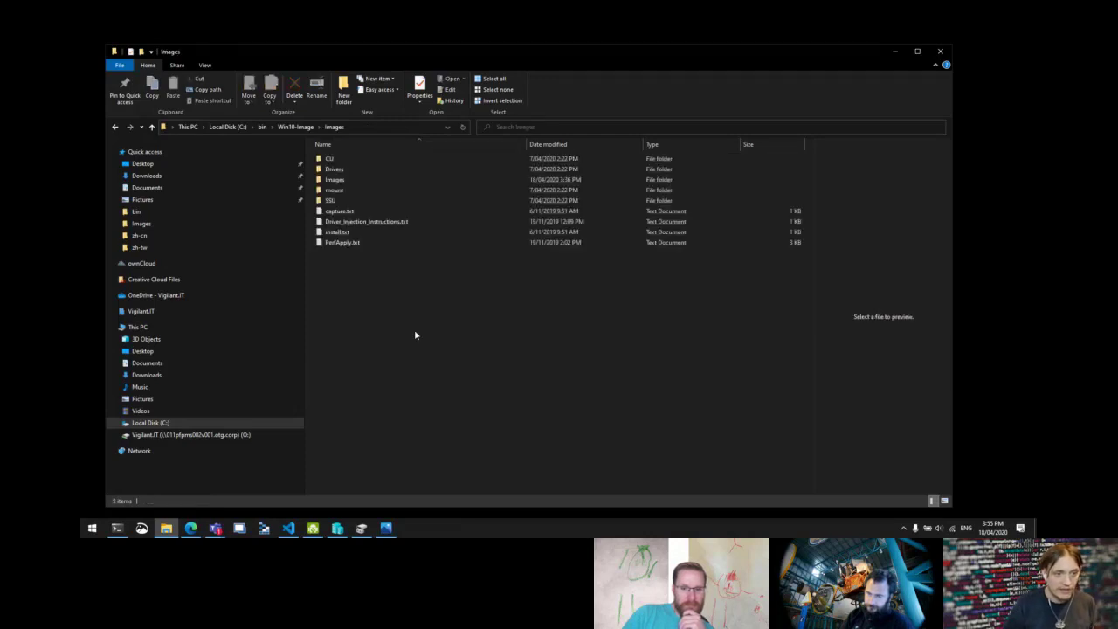
key("Down")
key("Down")
key("Return")
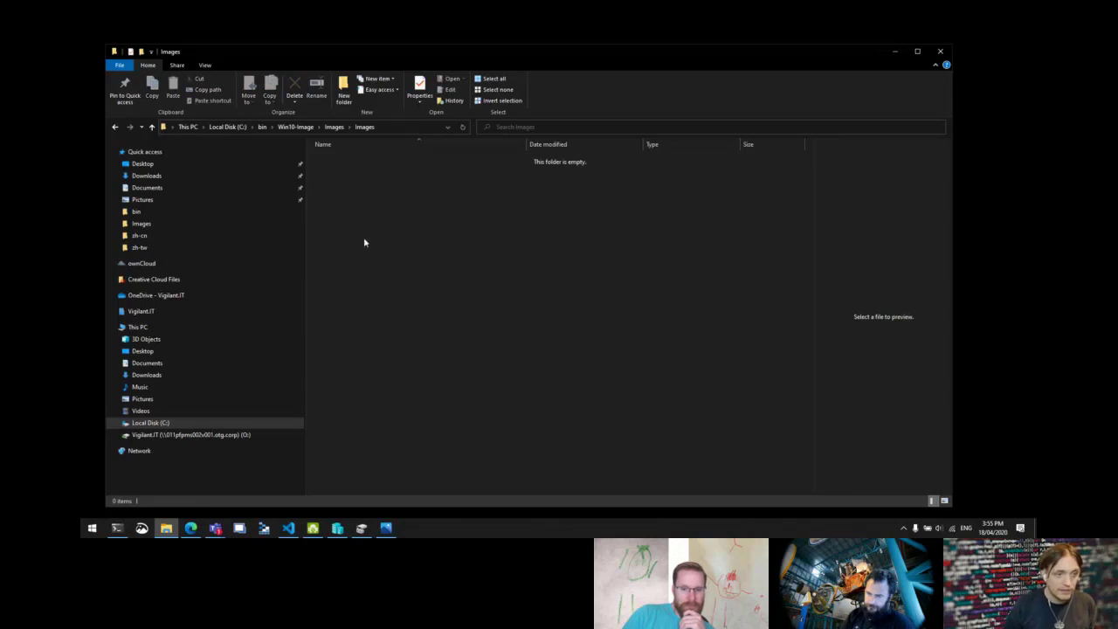
Open the sources folder of the extracted Windows 10 version 1909 media in bin\iso and copy install.wim.
left_click(261, 127)
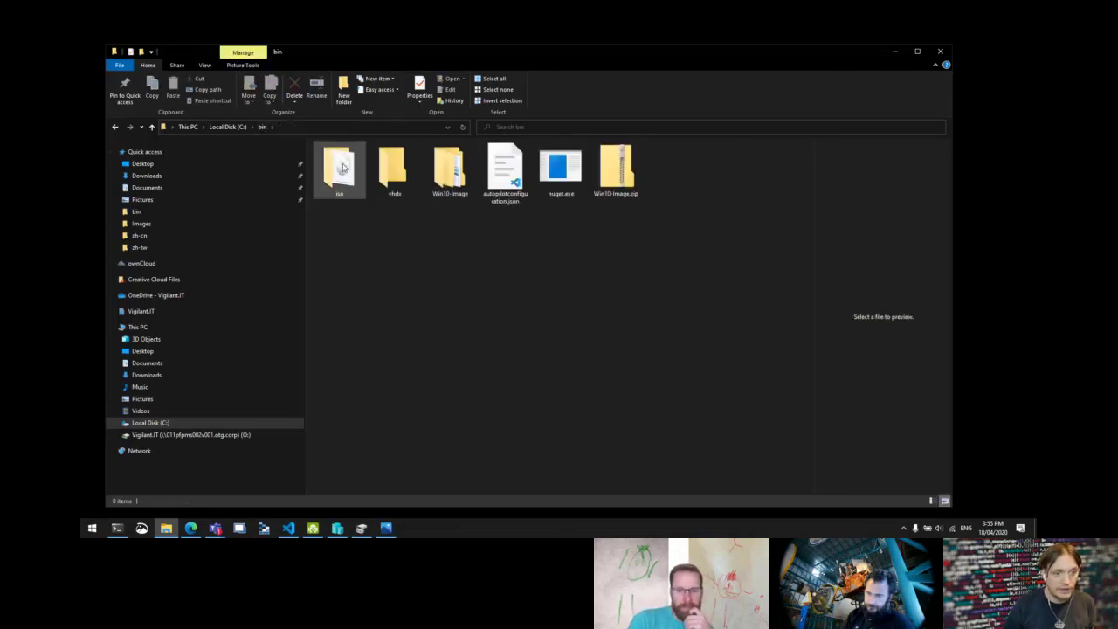
double_click(340, 167)
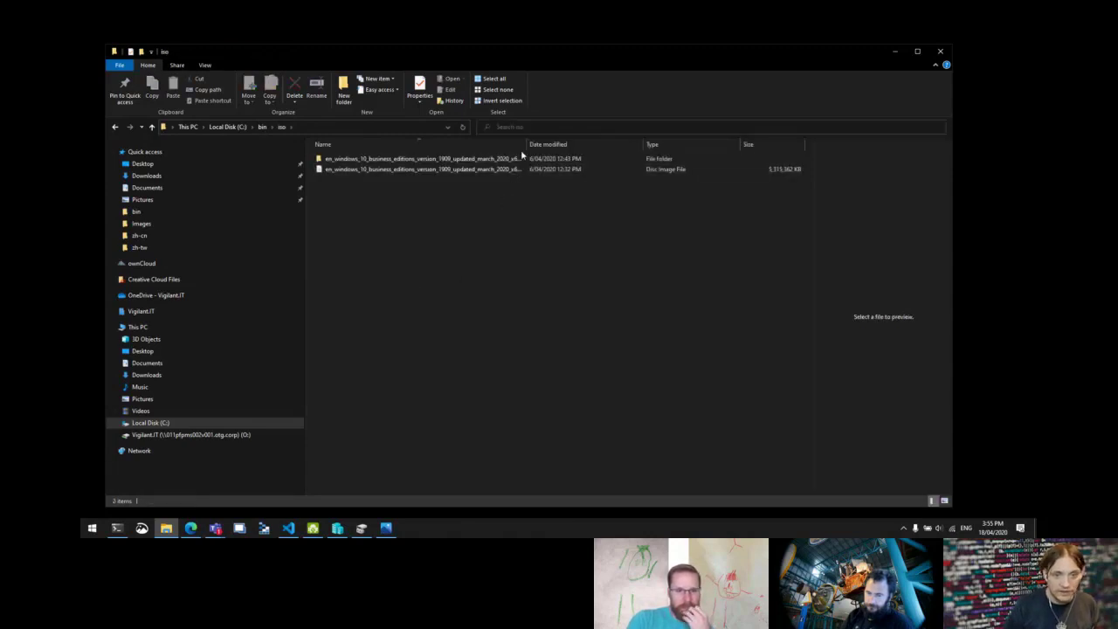
left_click_drag(527, 143, 590, 142)
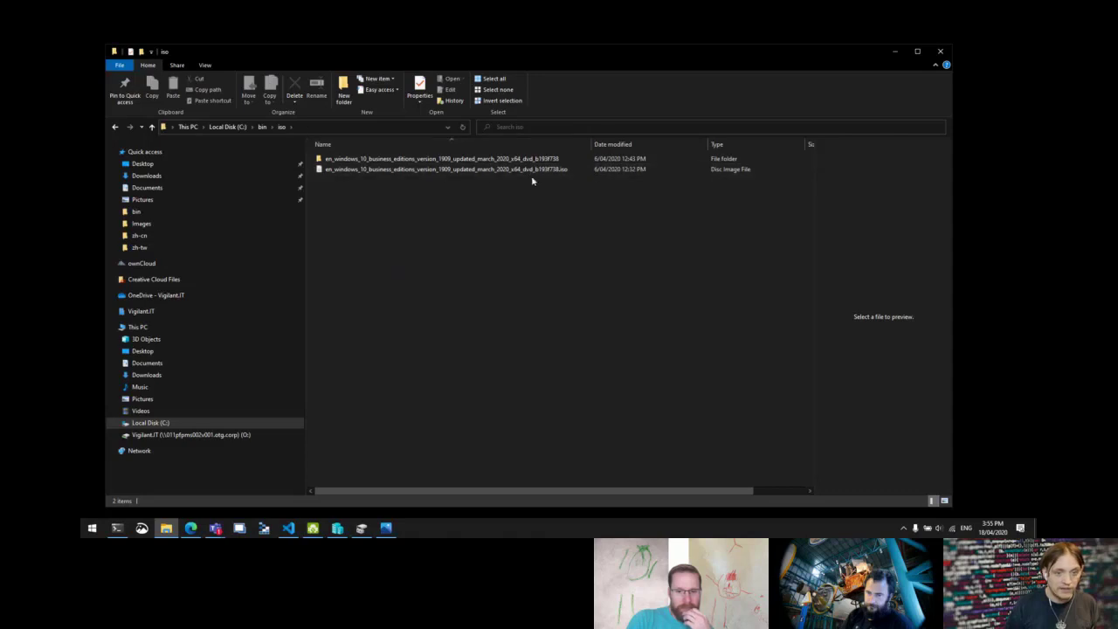
left_click(516, 172)
double_click(384, 159)
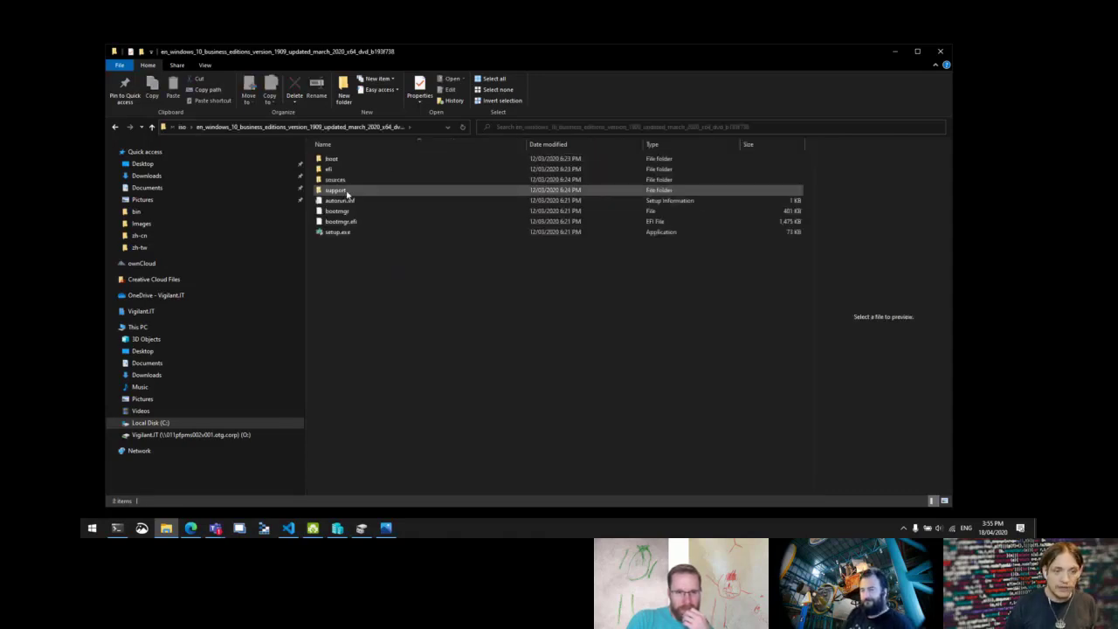
double_click(344, 180)
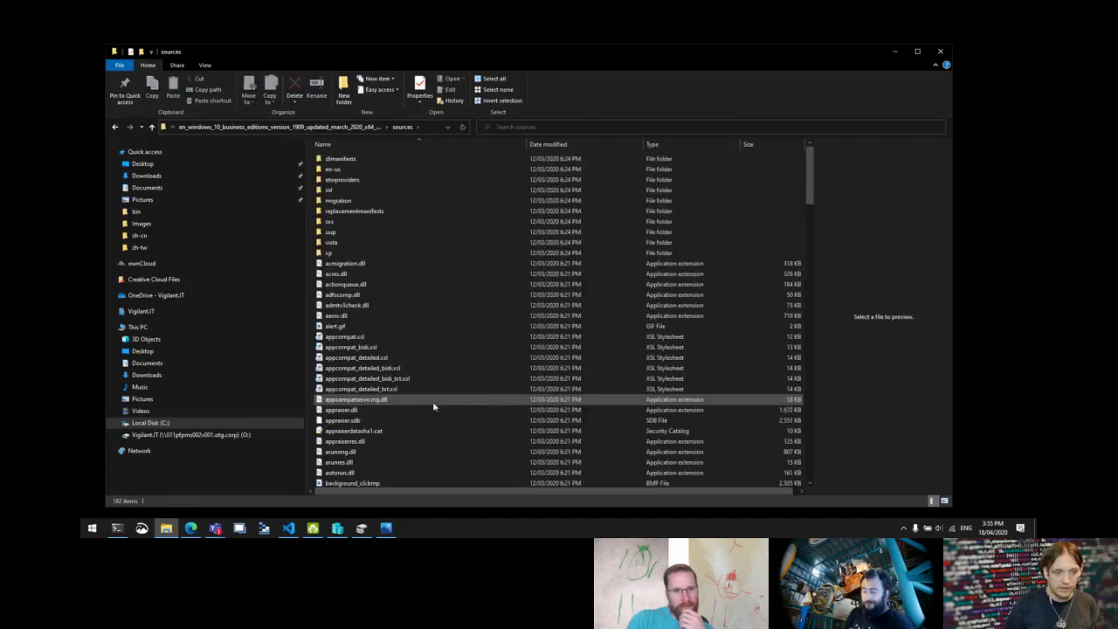
left_click(427, 402)
type("install")
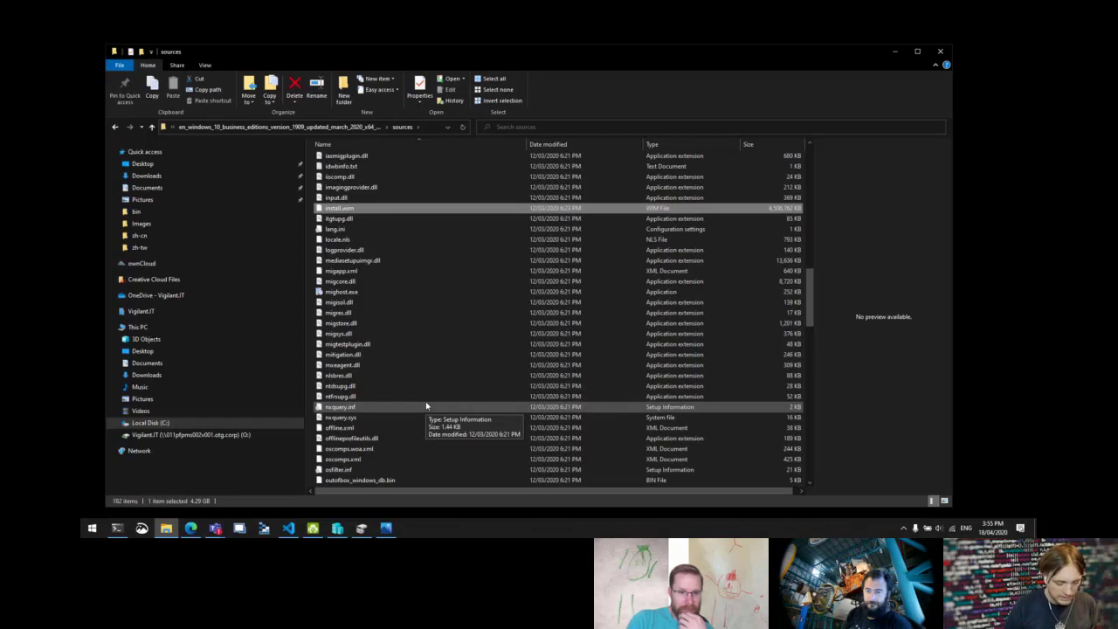
Paste install.wim into the Images\Images subfolder of Win10-Image.
key("alt+Up")
key("alt+Up")
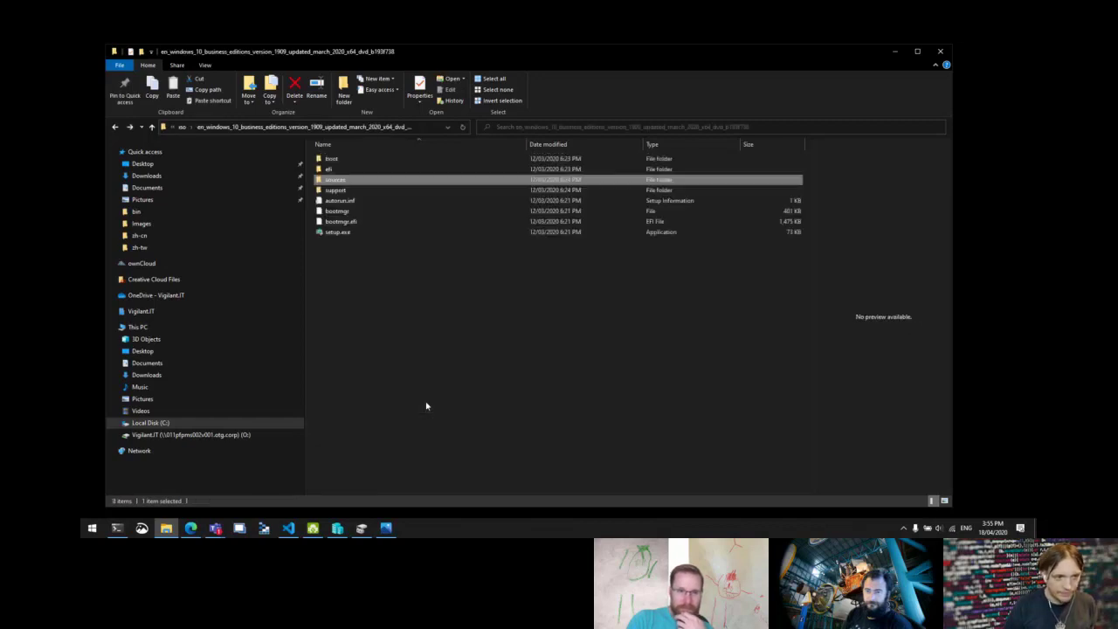
key("alt+Up")
key("Right")
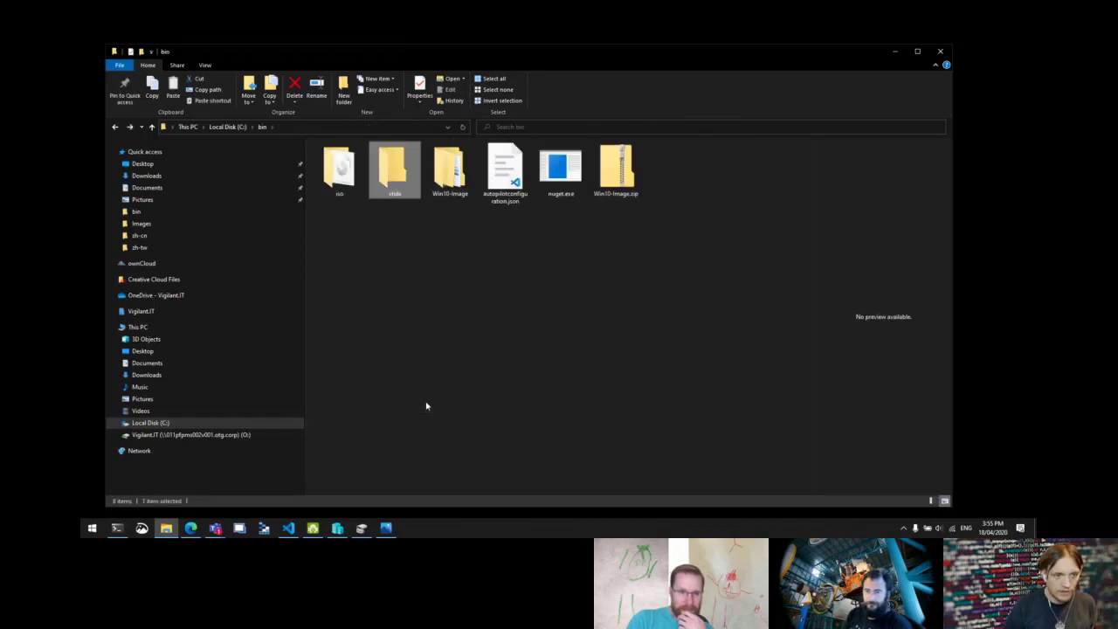
key("Right")
key("Return")
key("Up")
key("Return")
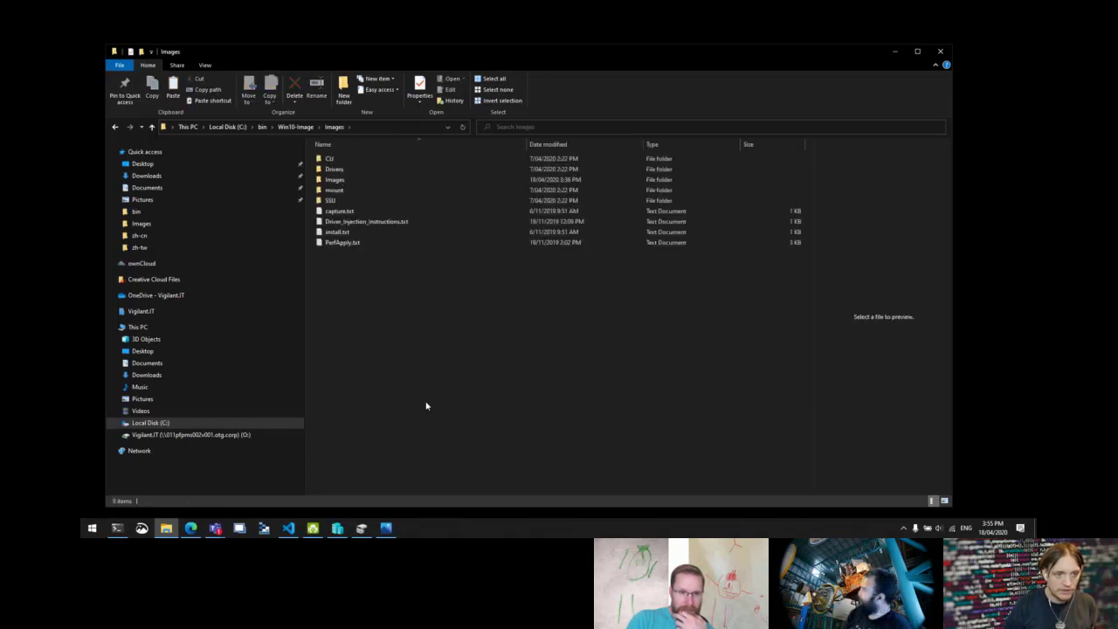
key("Down")
key("Down")
key("Return")
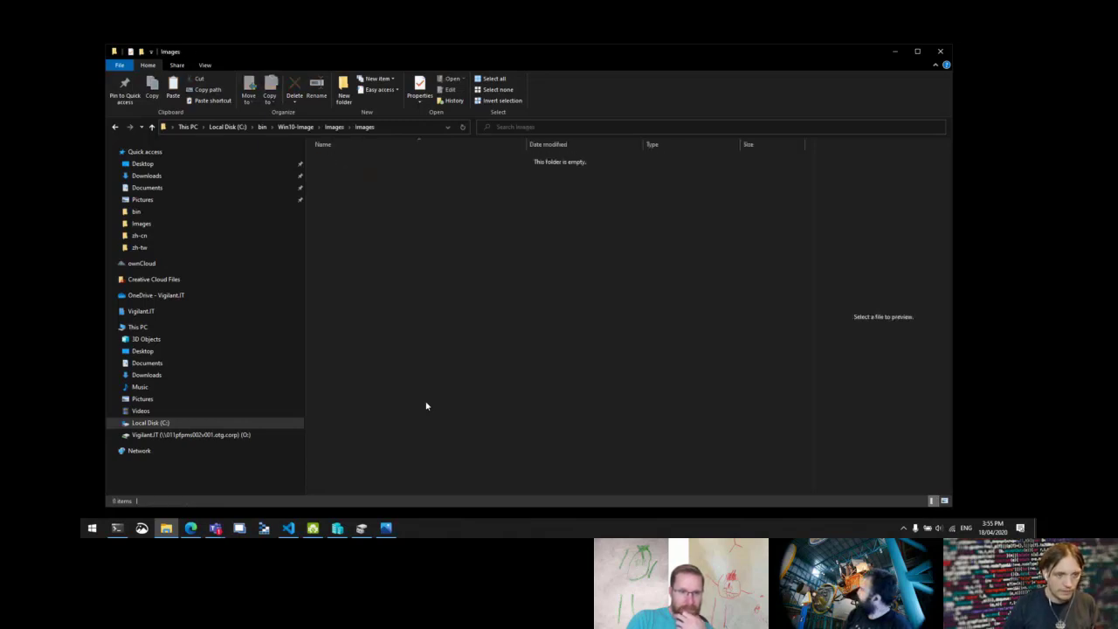
key("ctrl+v")
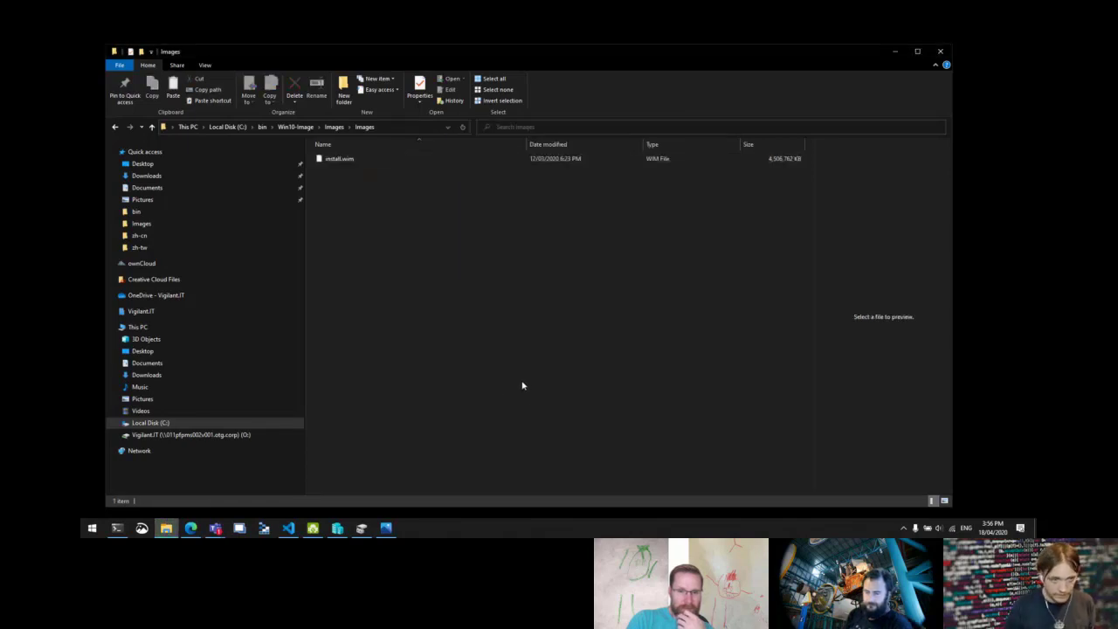
Return to the bin folder and check the Win10-Image.zip archive.
key("alt+Up")
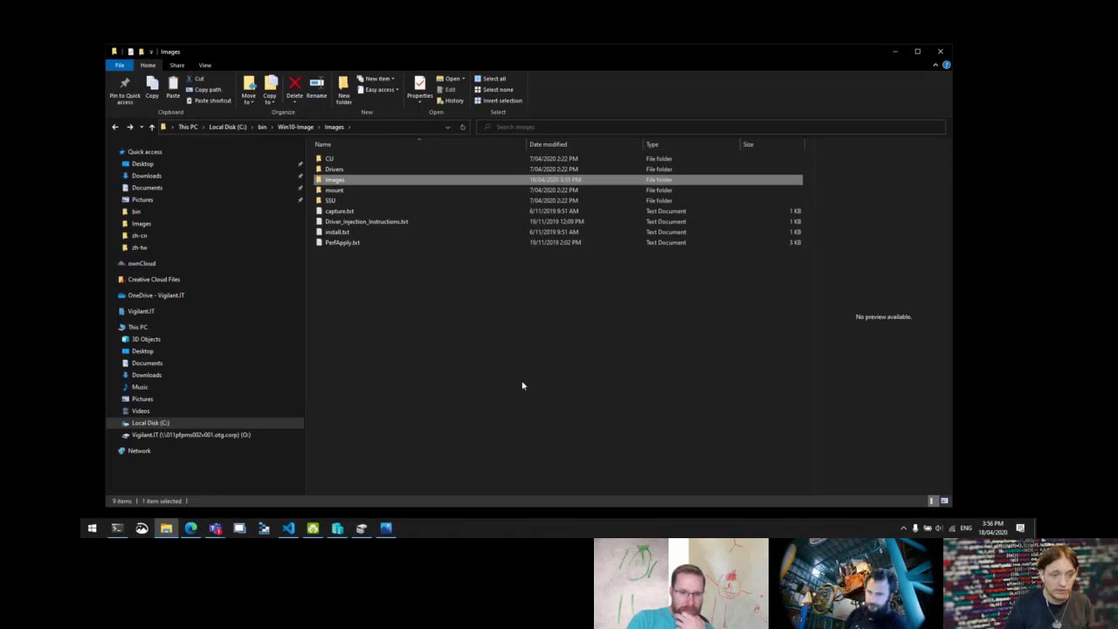
key("alt+Up")
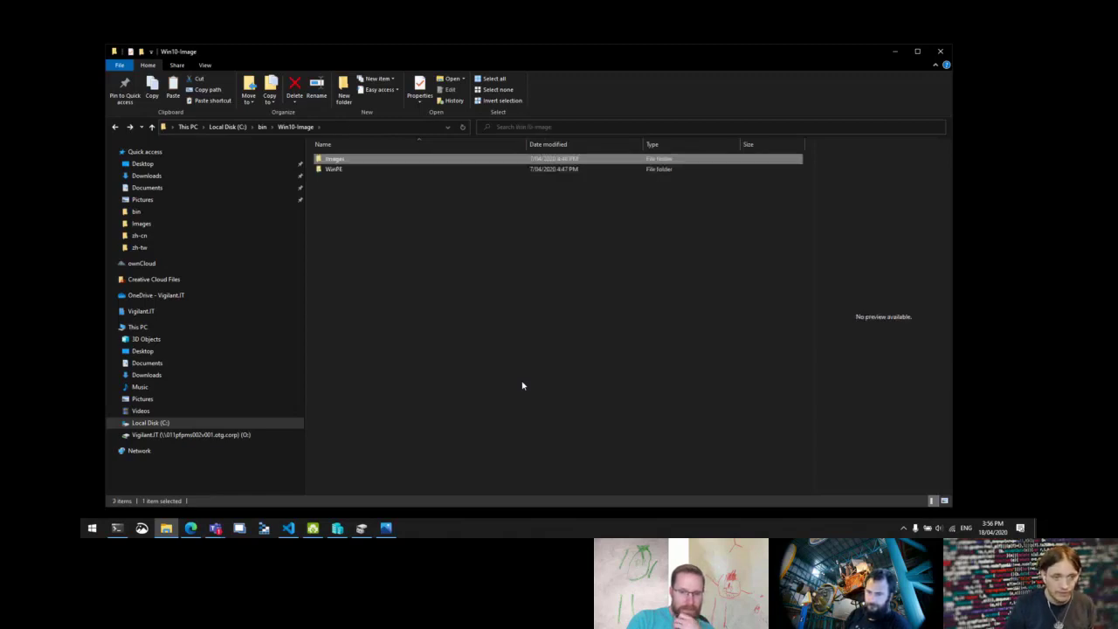
key("alt+Up")
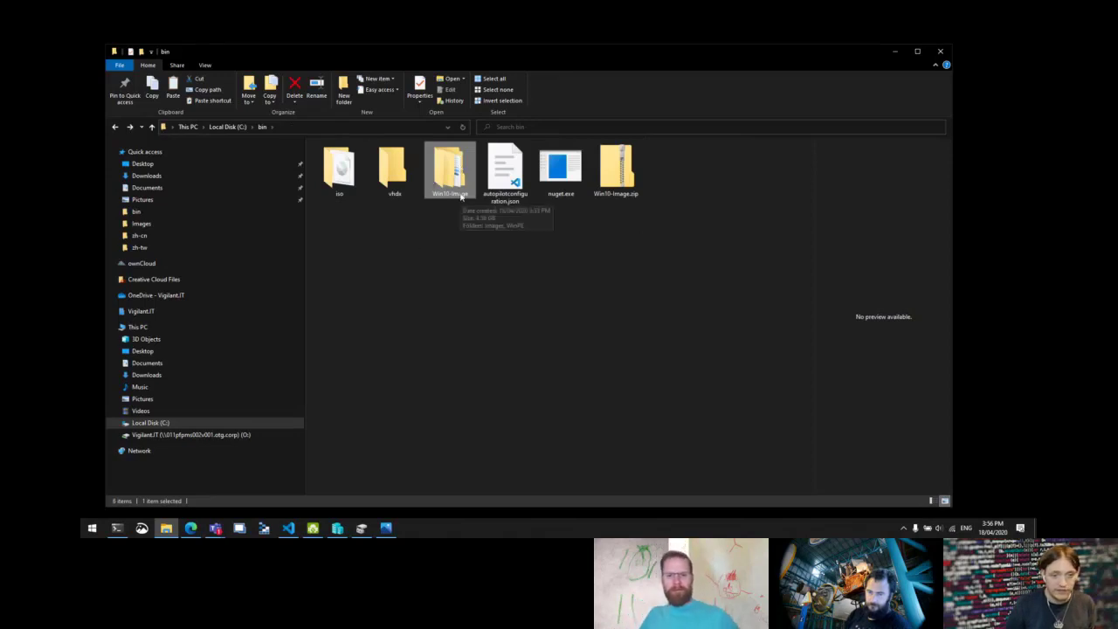
left_click(619, 174)
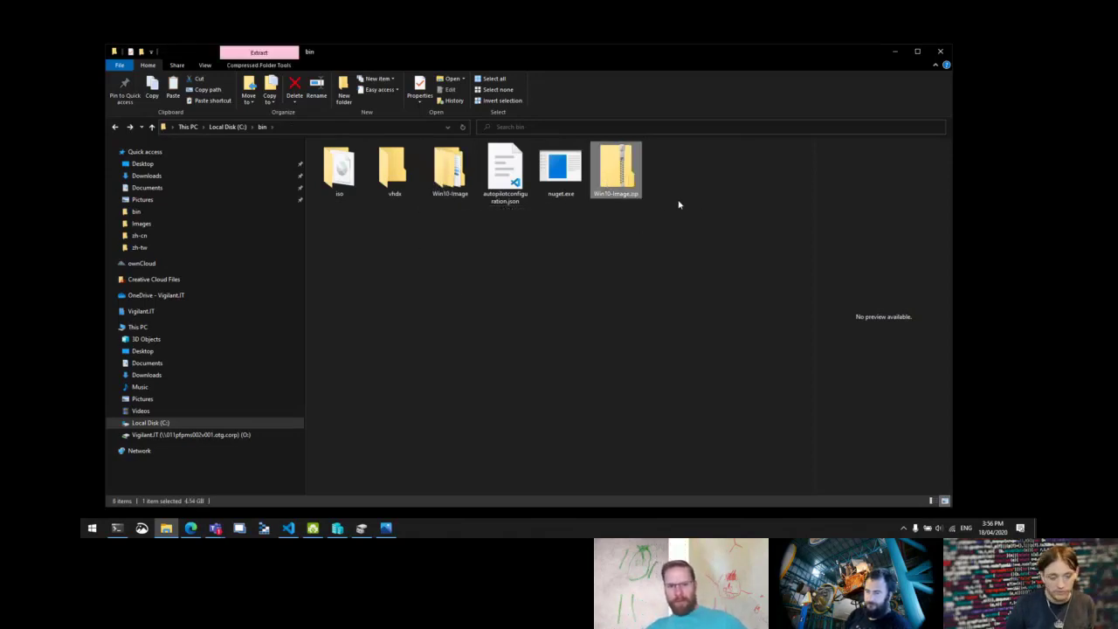
left_click(655, 252)
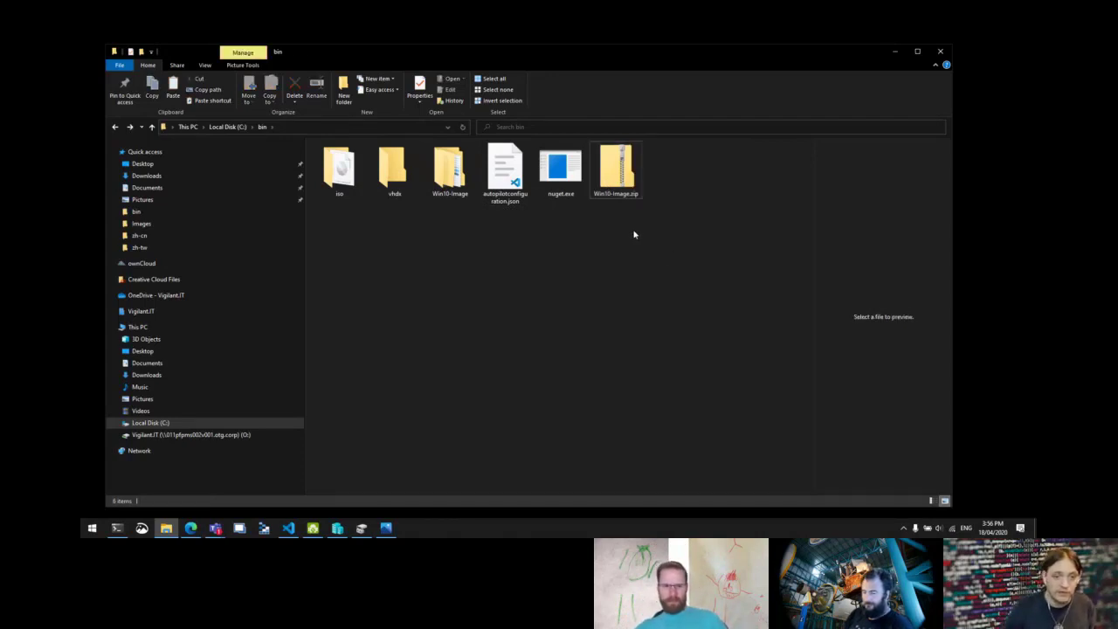
mouse_move(622, 191)
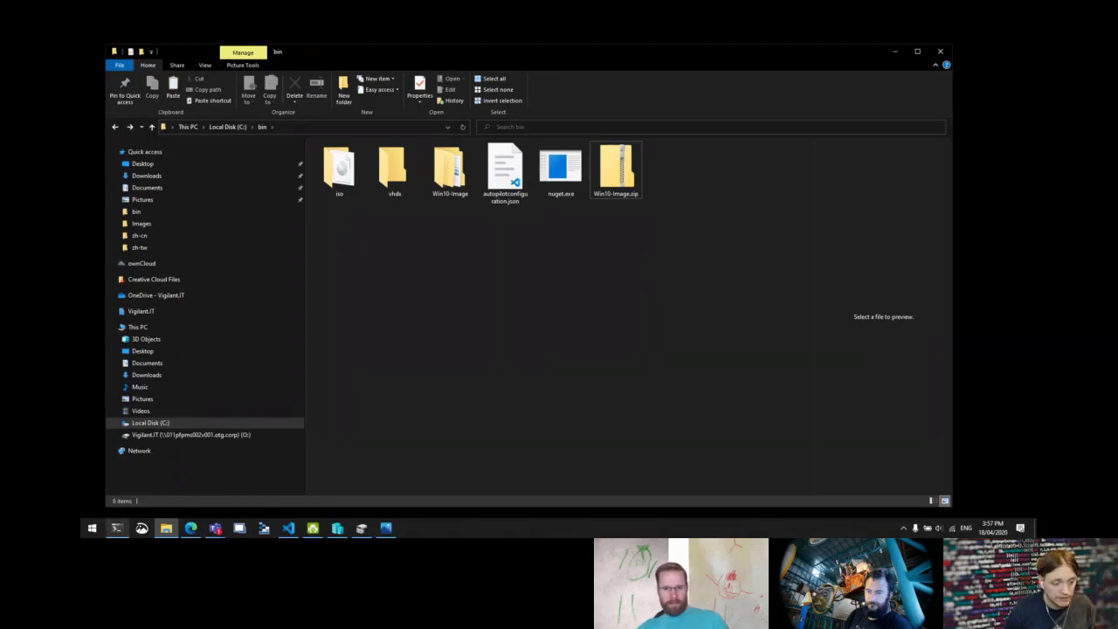
Switch to PowerShell, clear the console, and import the module C:\dev\powers_hell\Intune.USB.Creator\Intune.USB.Creator\Intune.USB.Creator.psm1.
left_click(118, 529)
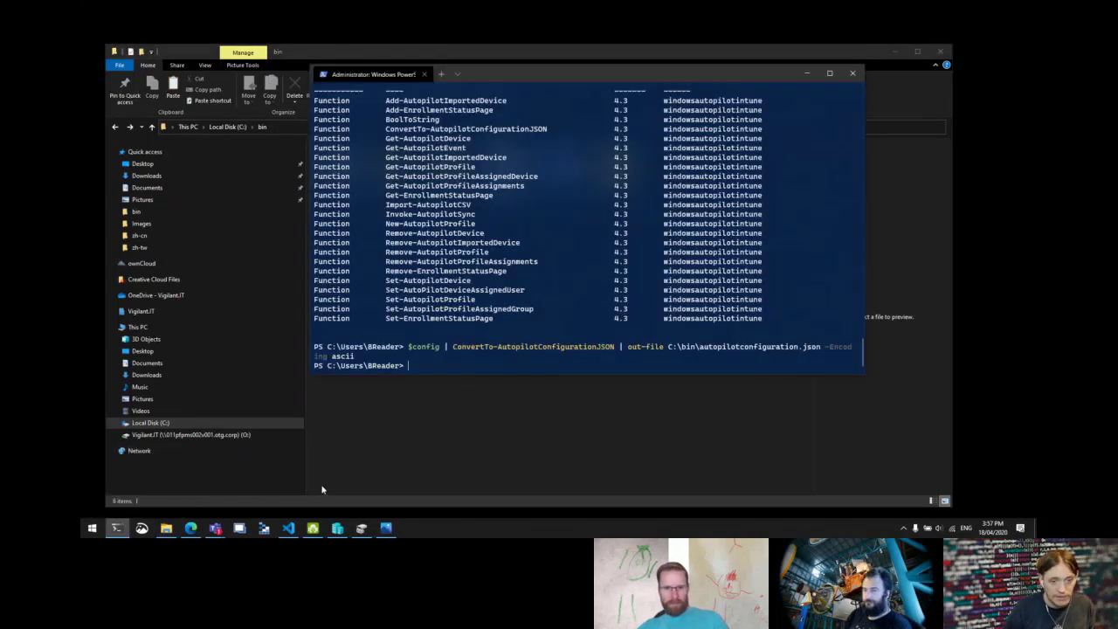
type("cls")
key("Return")
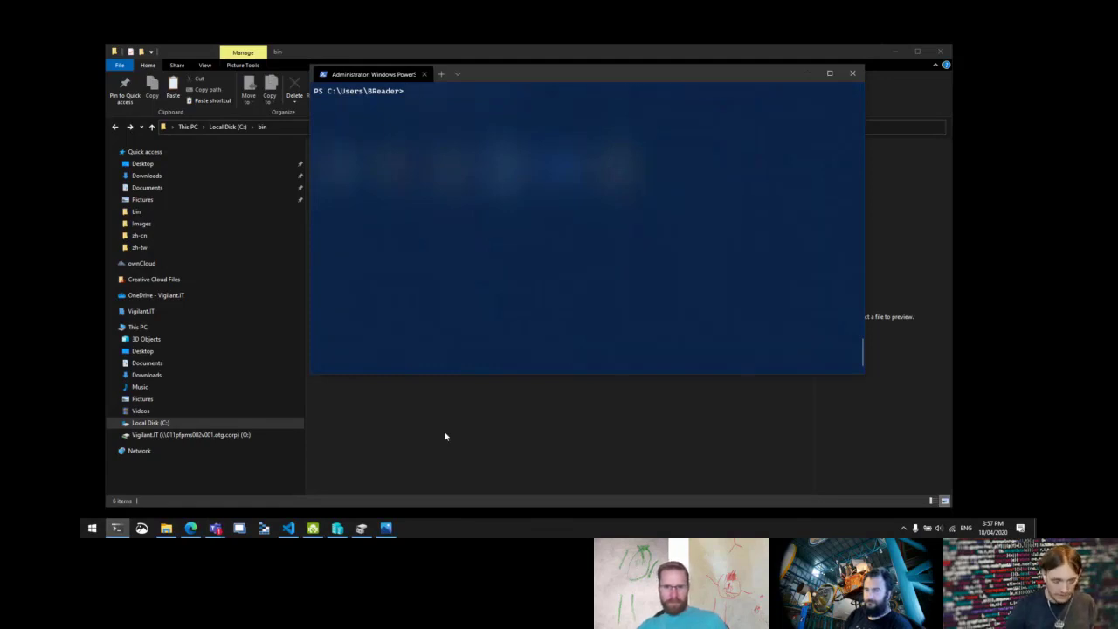
type("im")
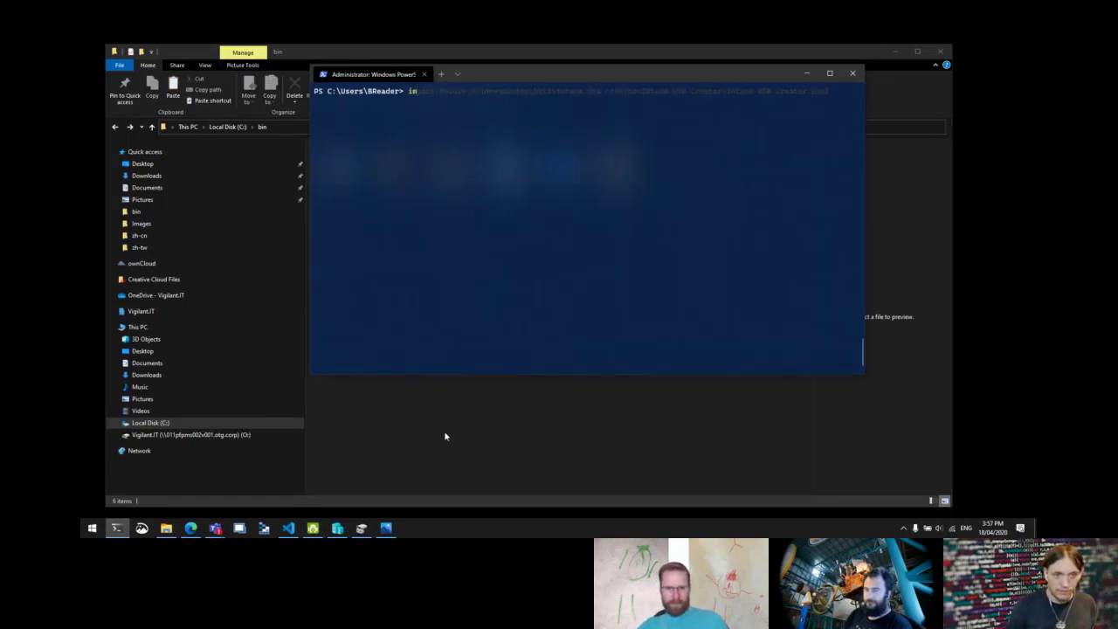
key("Right")
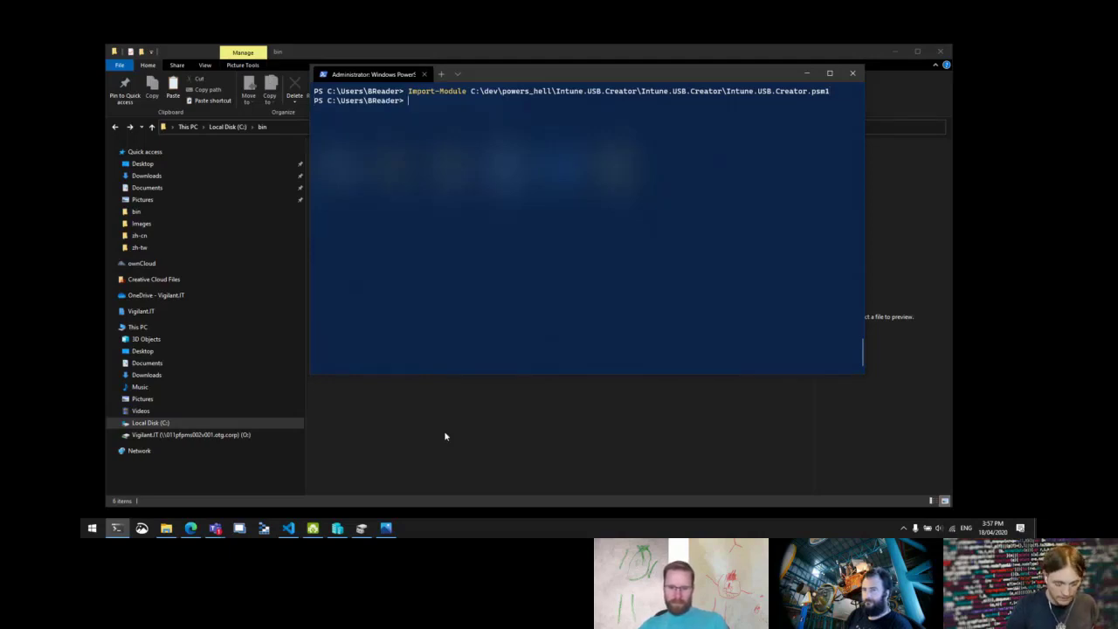
List the commands of the intune.usb.creator module with get-command -Module.
type("get-co")
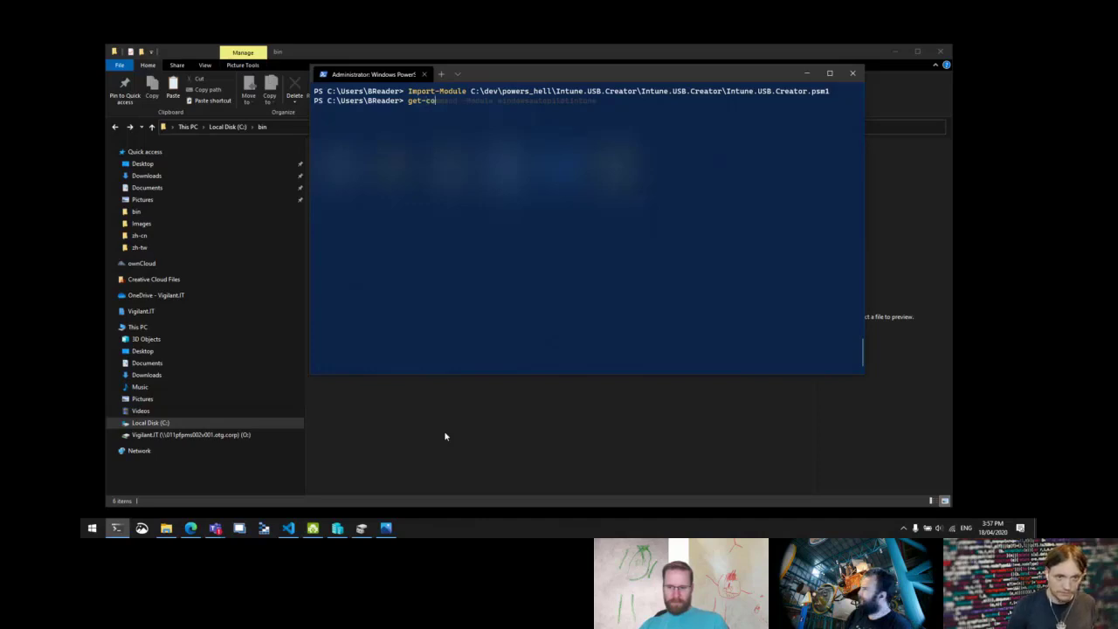
key("Right")
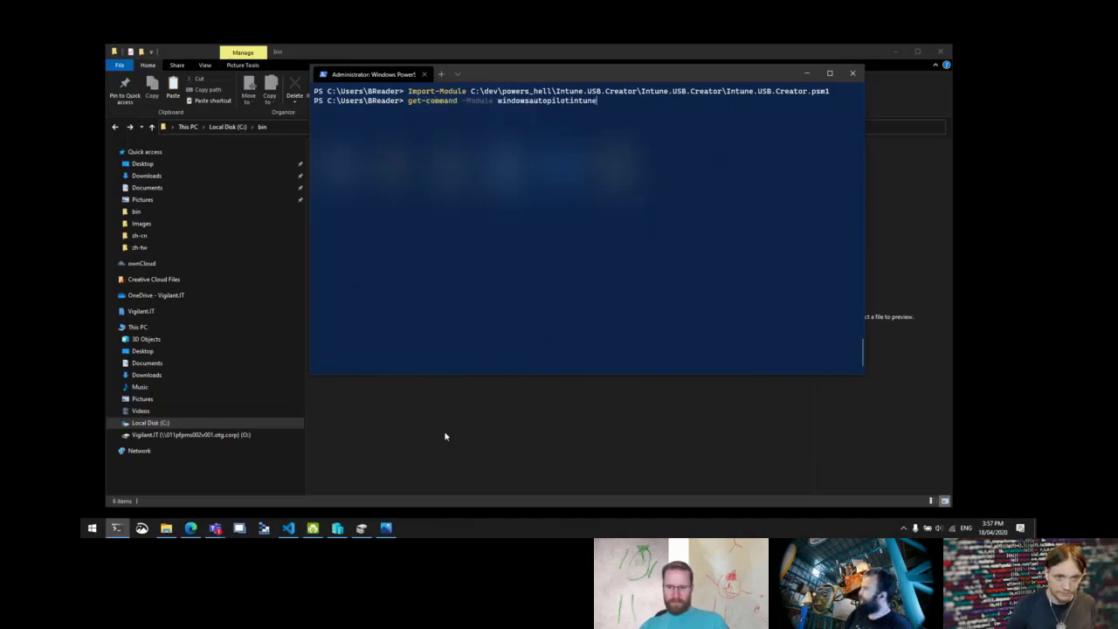
key("BackSpace")
key("BackSpace")
key("BackSpace")
key("BackSpace")
key("BackSpace")
key("BackSpace")
key("BackSpace")
key("BackSpace")
key("BackSpace")
key("BackSpace")
key("BackSpace")
key("BackSpace")
key("BackSpace")
key("BackSpace")
key("BackSpace")
key("BackSpace")
key("BackSpace")
key("BackSpace")
key("BackSpace")
key("BackSpace")
key("BackSpace")
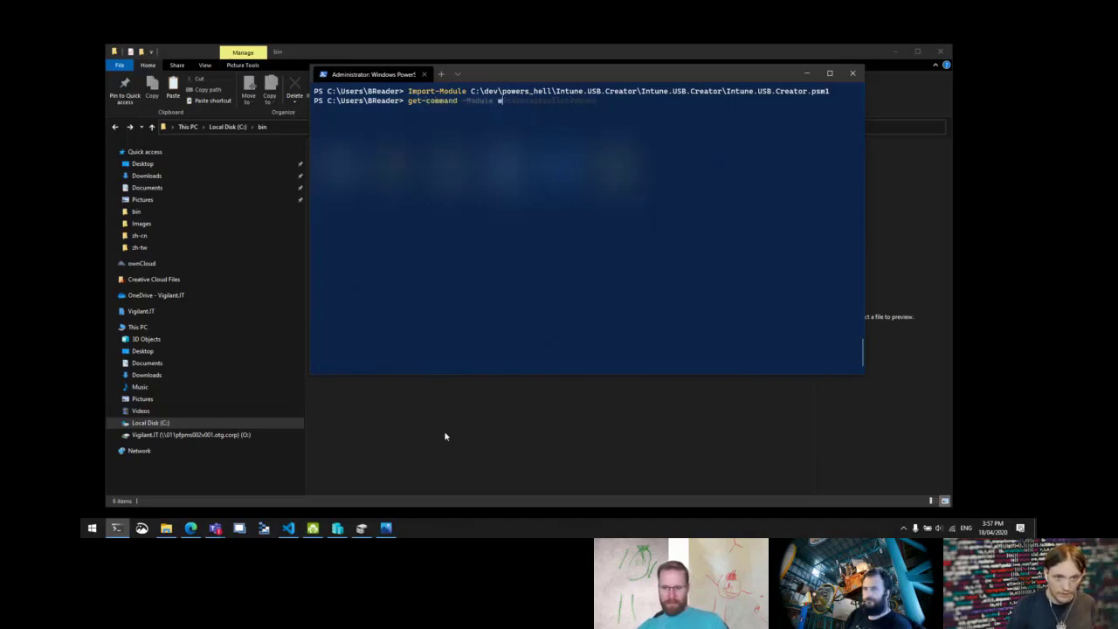
type("intune.usb")
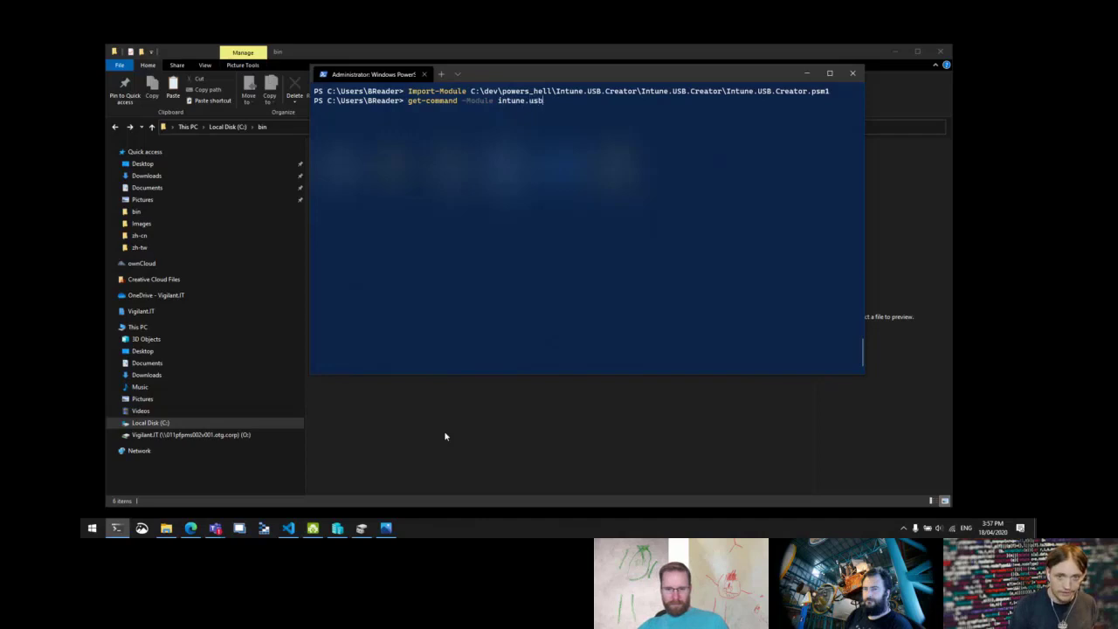
type(".creator")
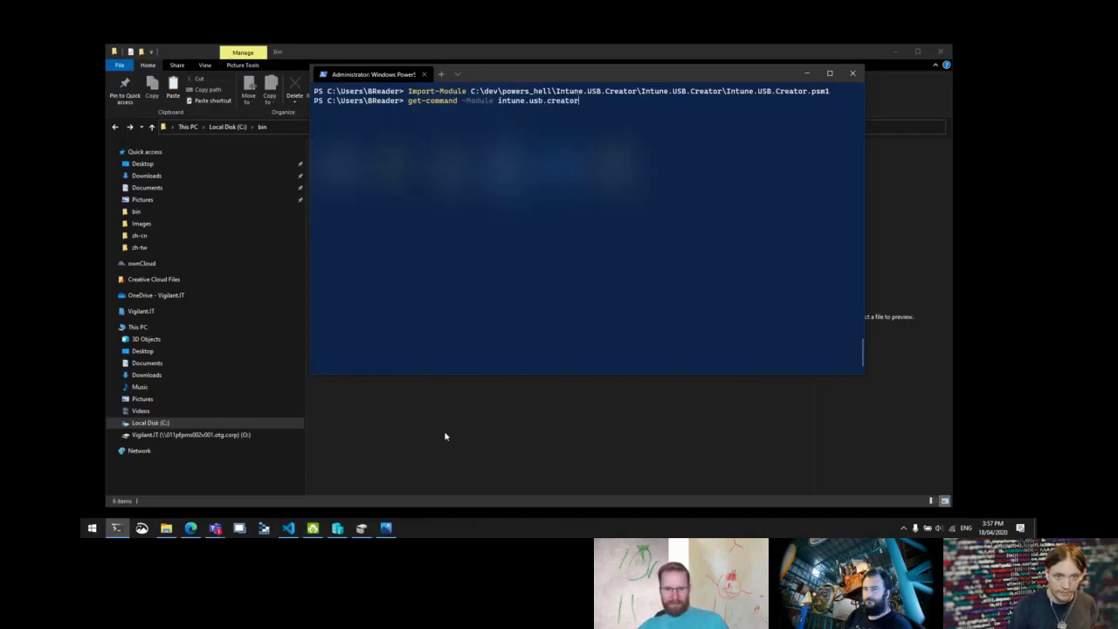
key("Return")
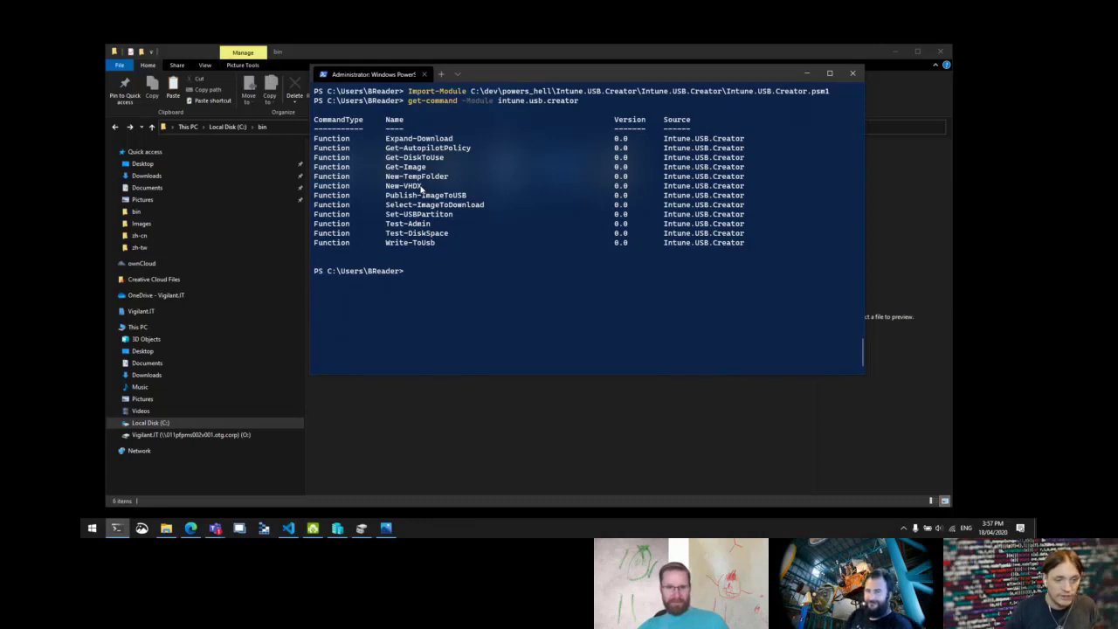
Create a dynamic 20gb virtual disk at C:\bin\vhdx\win10.vhdx with New-VHDX.
left_click_drag(422, 186, 387, 186)
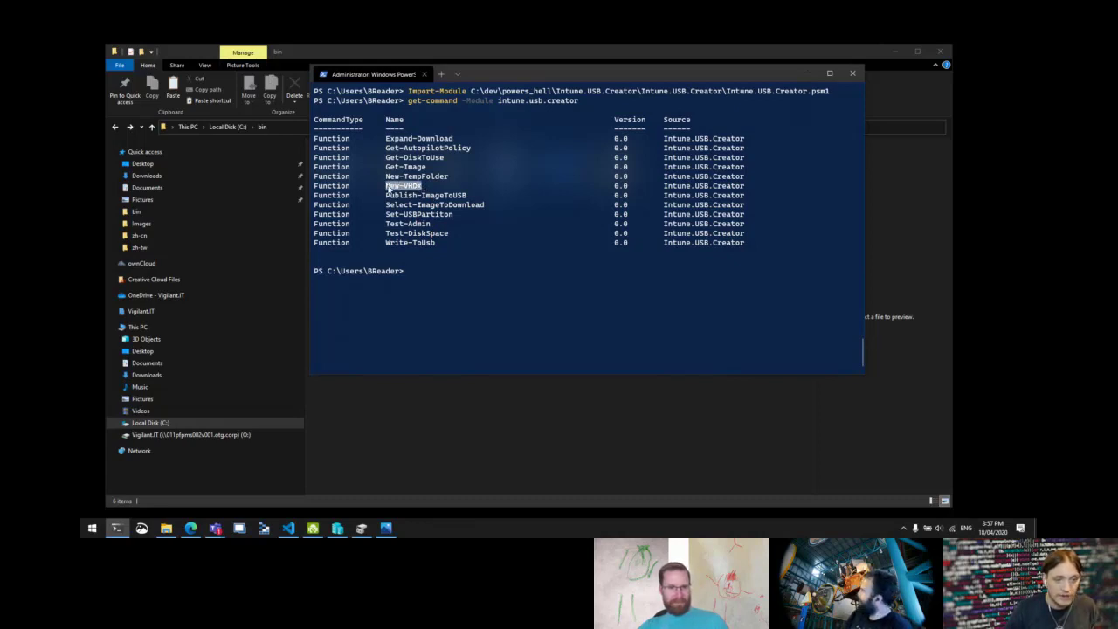
right_click(389, 186)
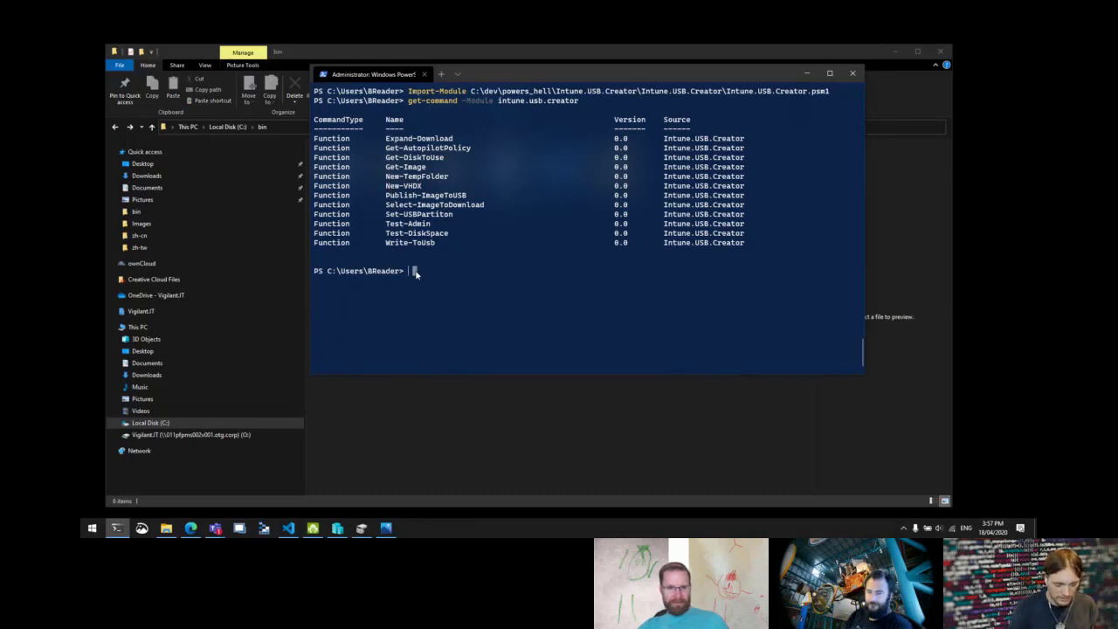
type("new")
key("Right")
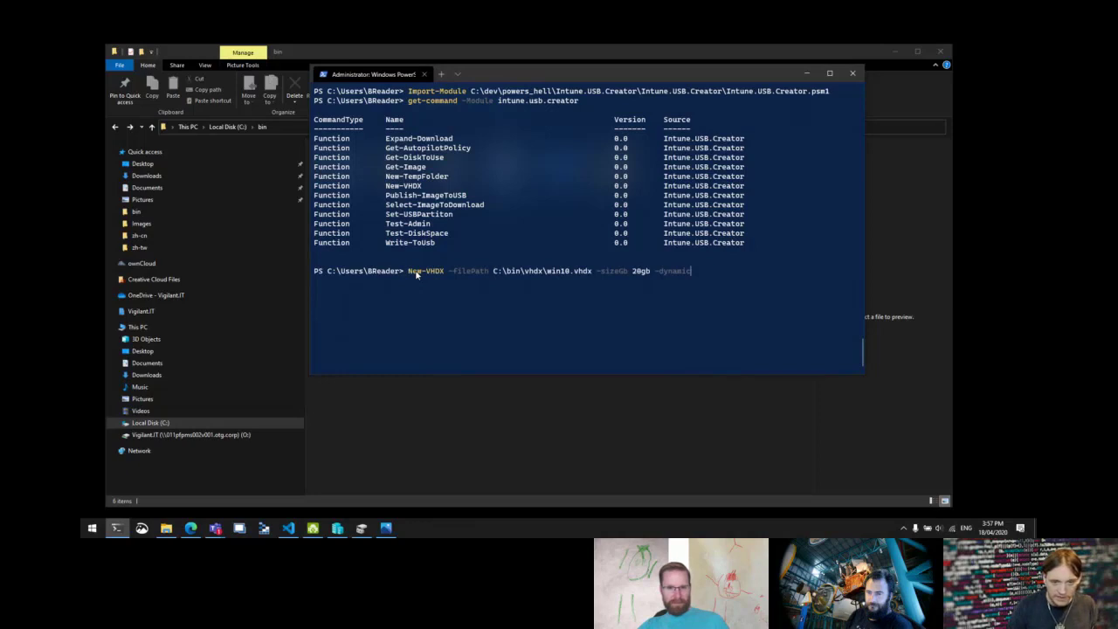
key("Return")
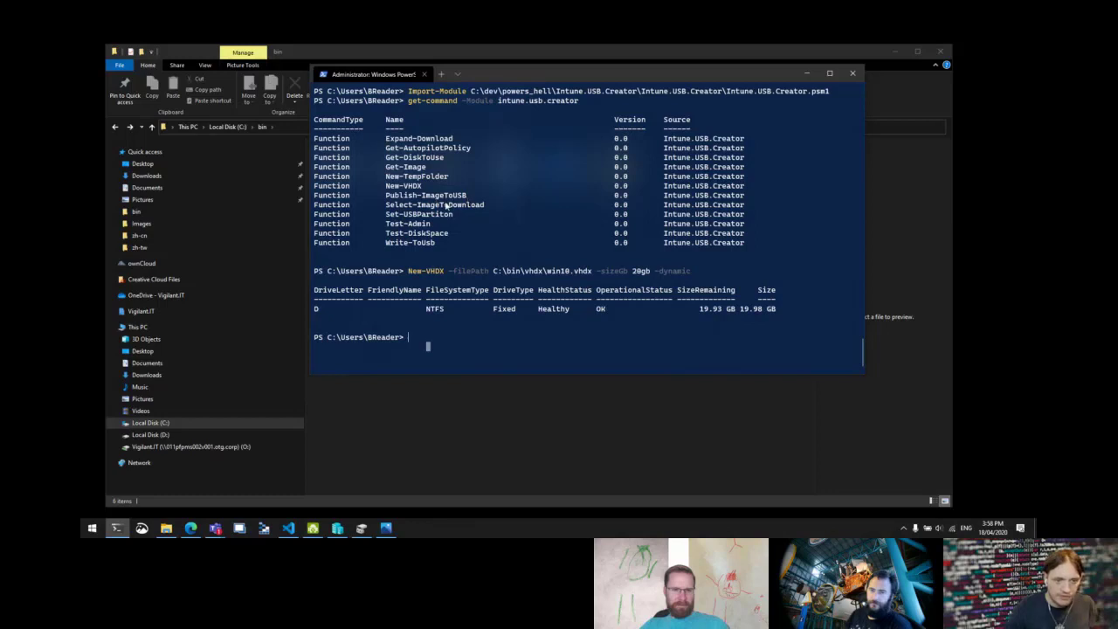
Try to run Publish-ImageToUSB in Windows PowerShell with imagePath C:\bin\Win10-Image.zip, imageName Default and autopilotJson C:\bin\autopilotconfiguration.json.
type("pub")
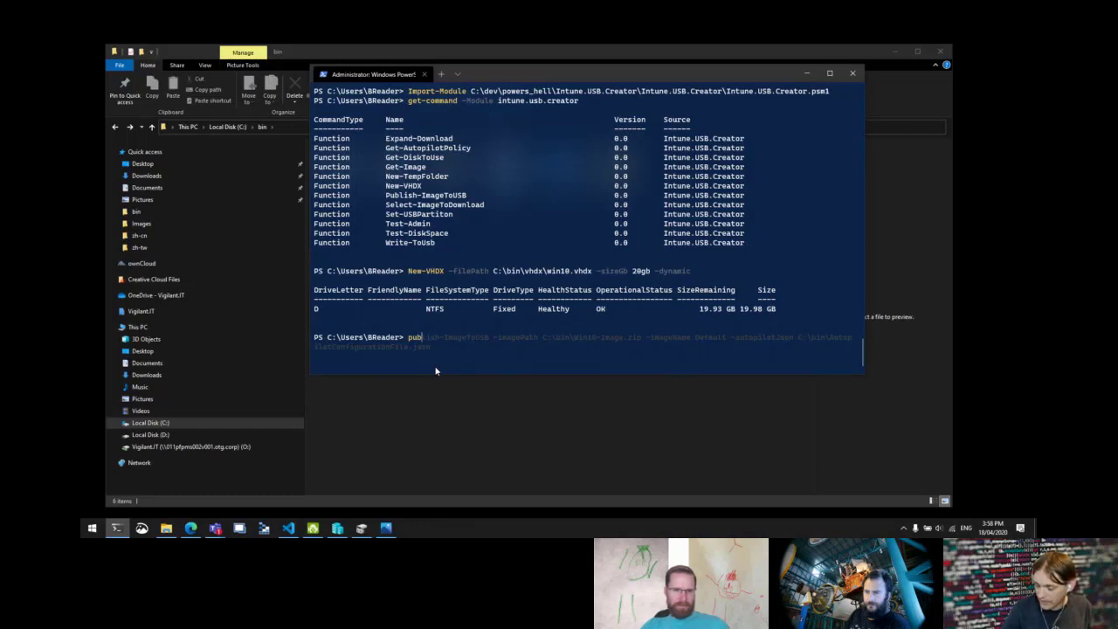
key("Right")
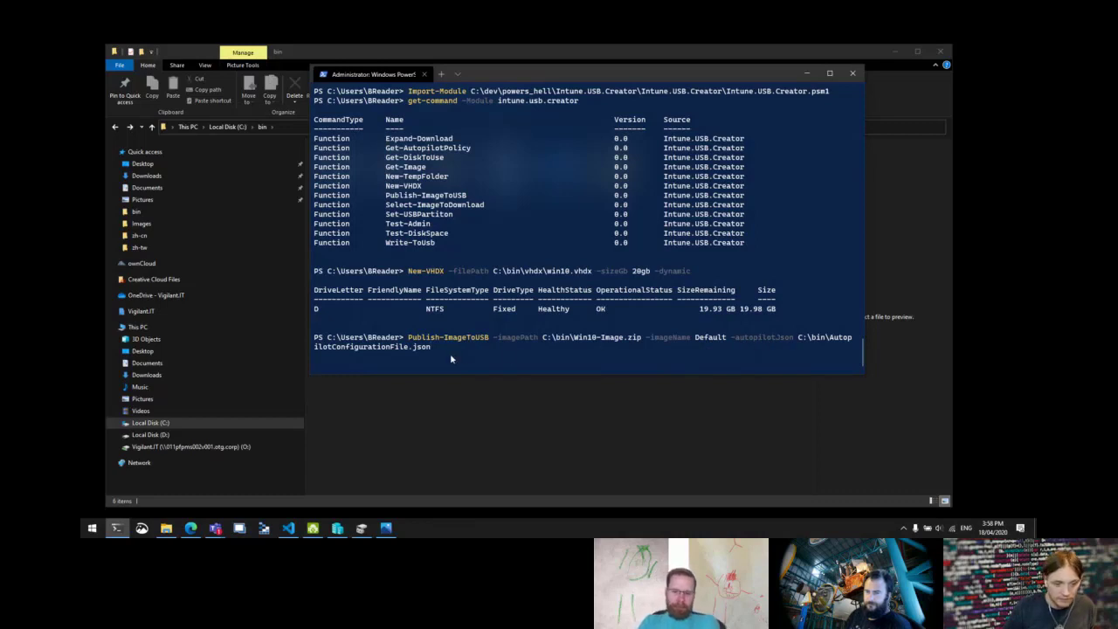
key("BackSpace")
key("BackSpace")
key("BackSpace")
key("BackSpace")
key("BackSpace")
key("BackSpace")
key("BackSpace")
key("BackSpace")
key("BackSpace")
key("BackSpace")
key("BackSpace")
key("BackSpace")
key("BackSpace")
key("BackSpace")
key("BackSpace")
key("BackSpace")
key("BackSpace")
key("BackSpace")
key("BackSpace")
key("BackSpace")
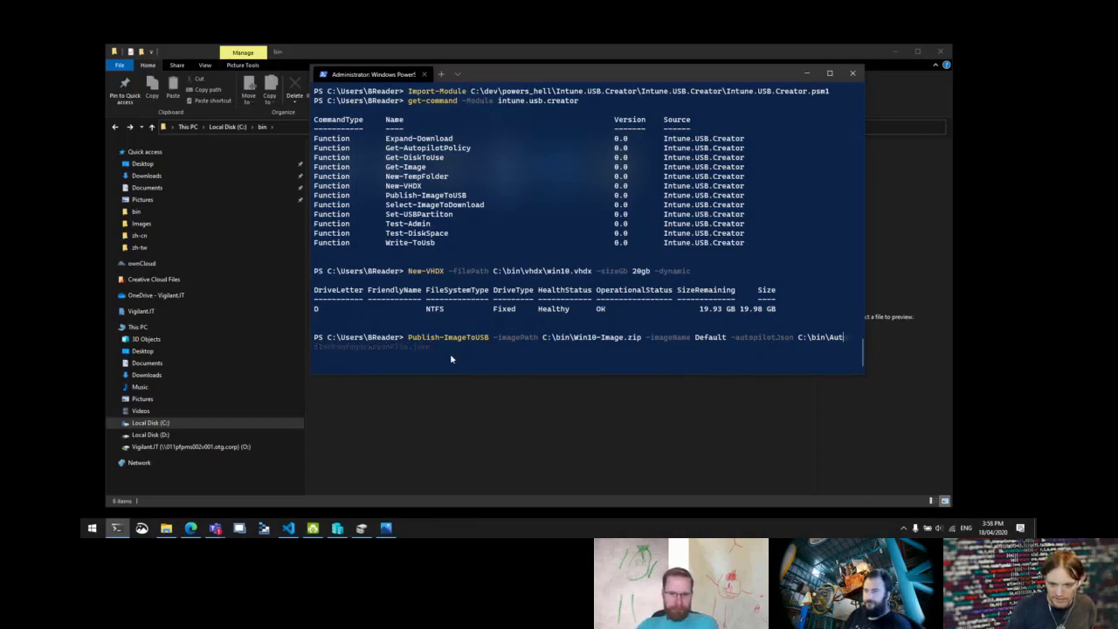
key("BackSpace")
key("BackSpace")
key("BackSpace")
type("a")
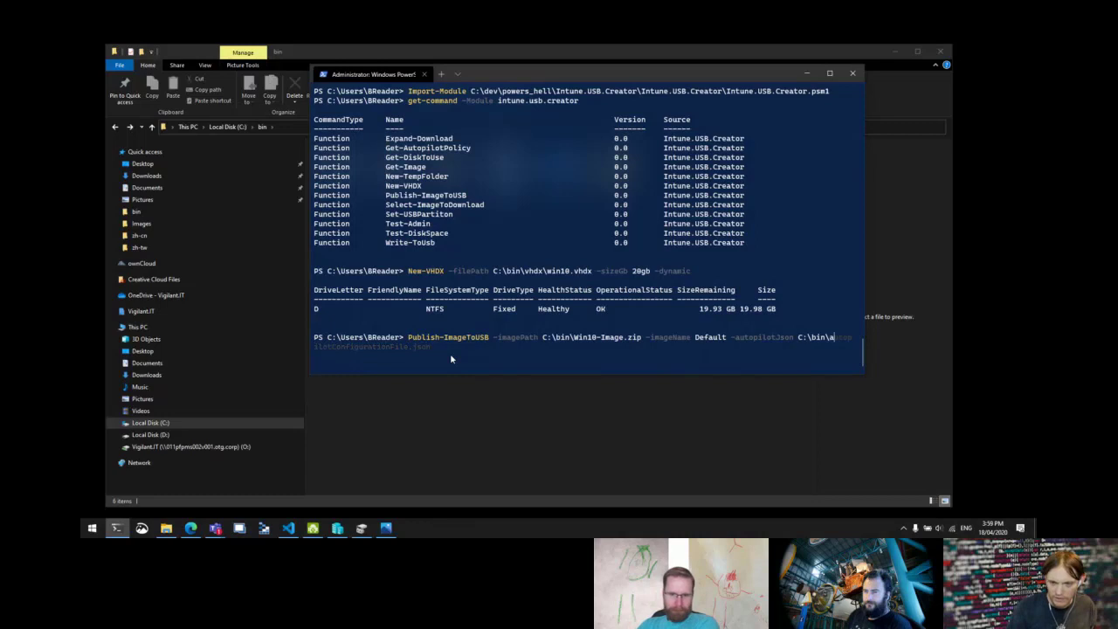
key("Tab")
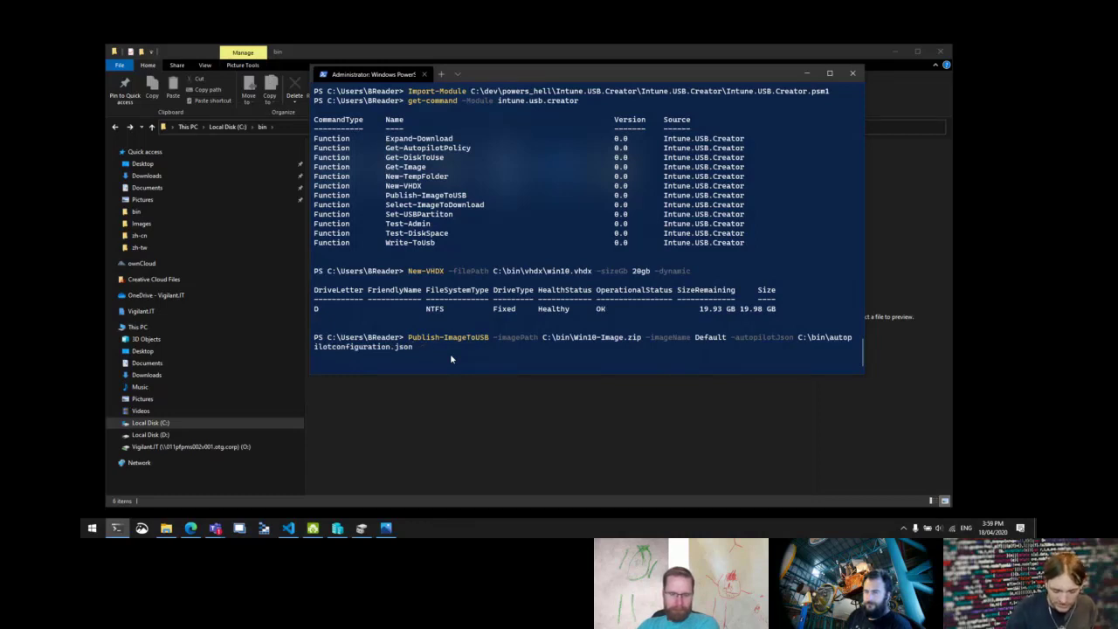
key("Return")
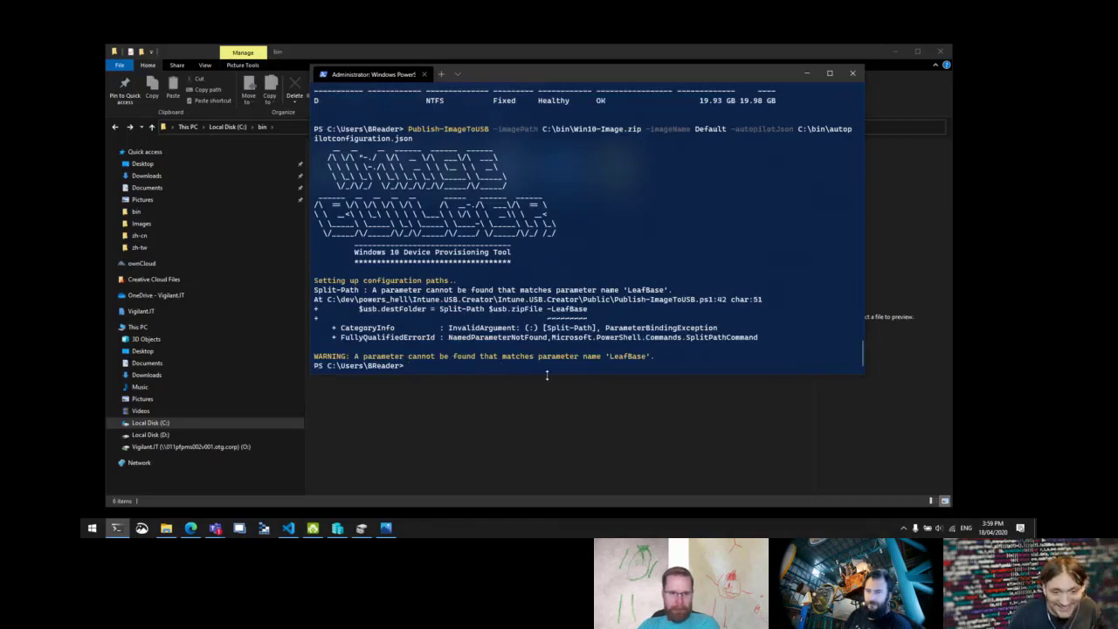
Make the terminal window slightly taller and clear the console.
left_click_drag(546, 374, 515, 402)
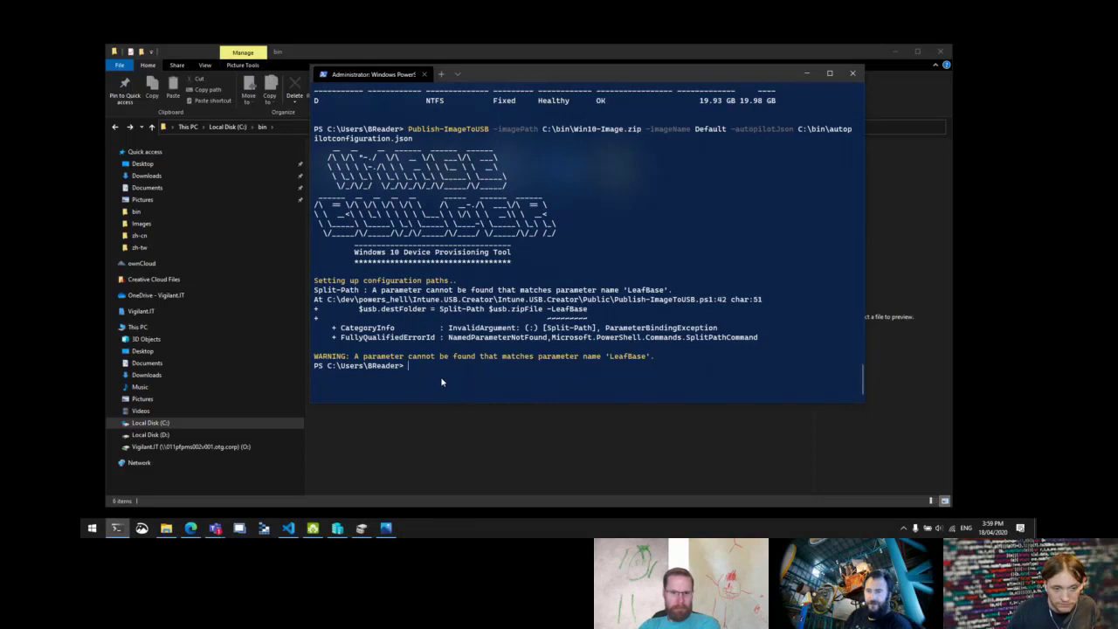
type("cls")
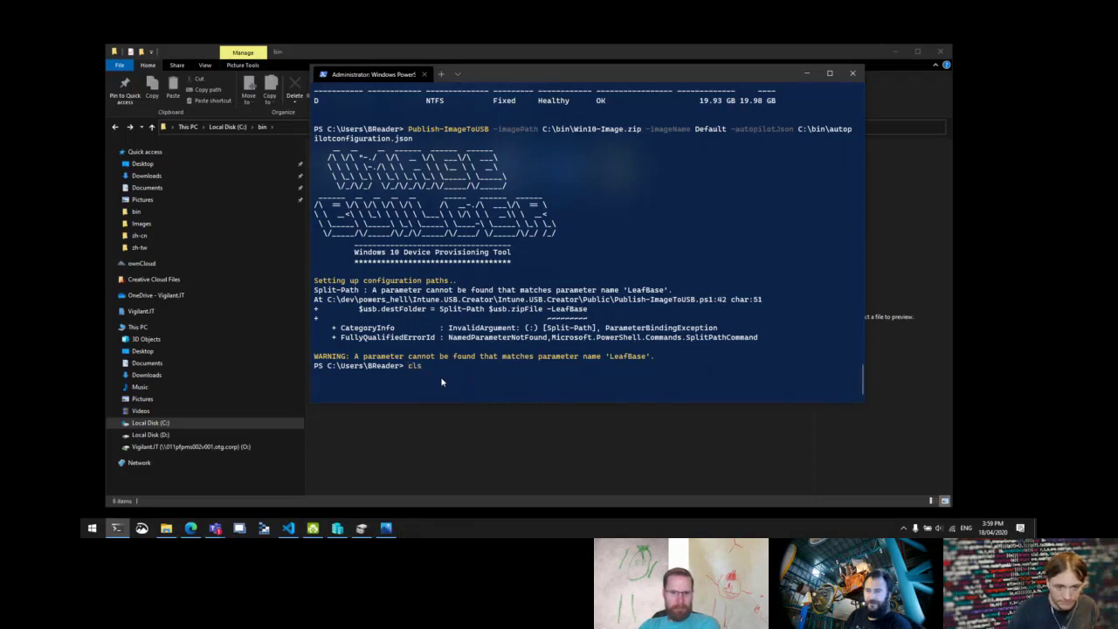
key("Return")
Open a PowerShell 7 session and import C:\dev\powers_hell\Intune.USB.Creator\Intune.USB.Creator\Intune.USB.Creator.psm1 there.
left_click(456, 74)
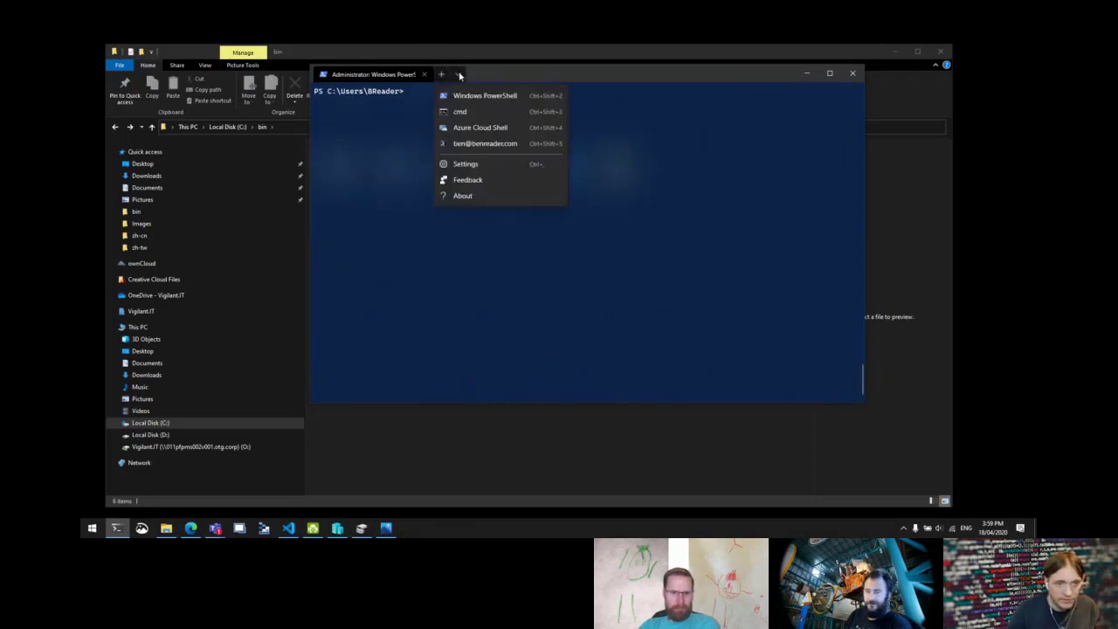
left_click(474, 94)
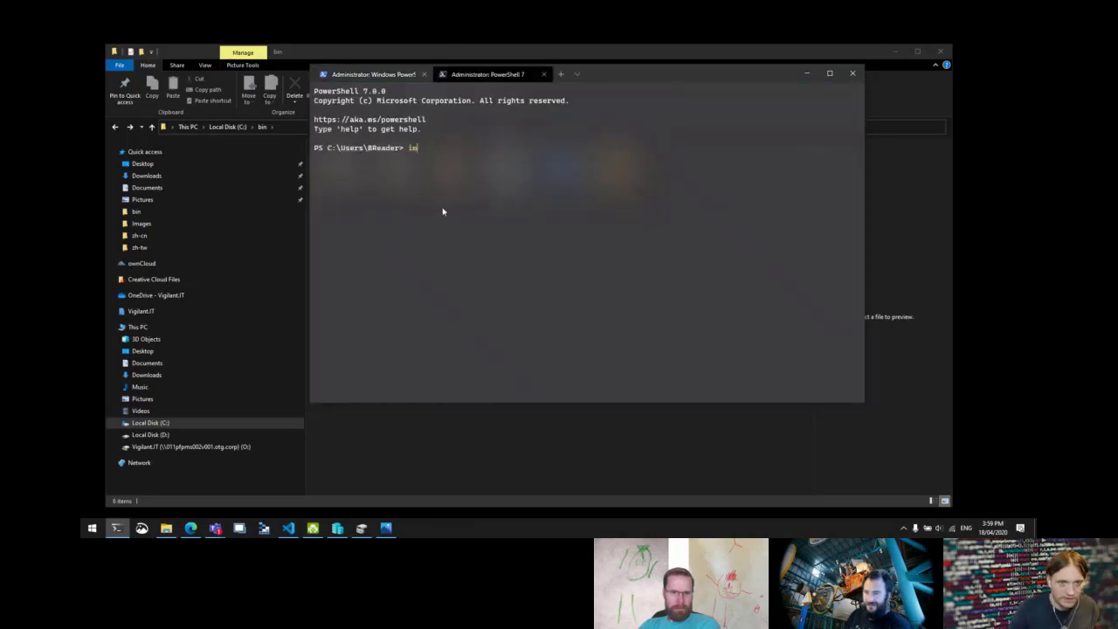
type("im")
key("Up")
key("ctrl+a")
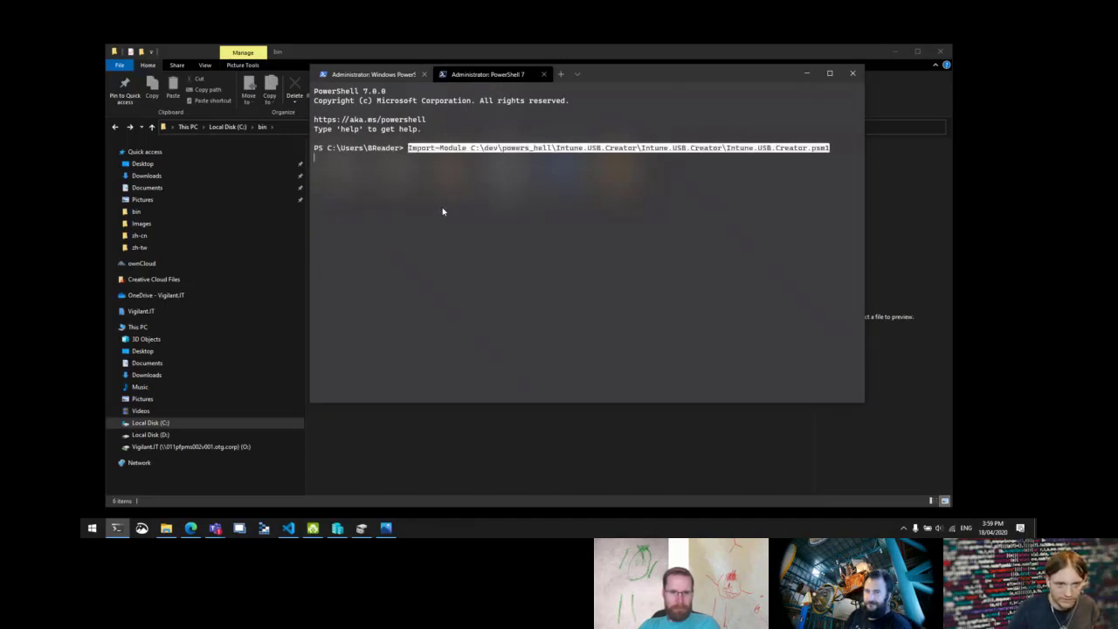
key("Return")
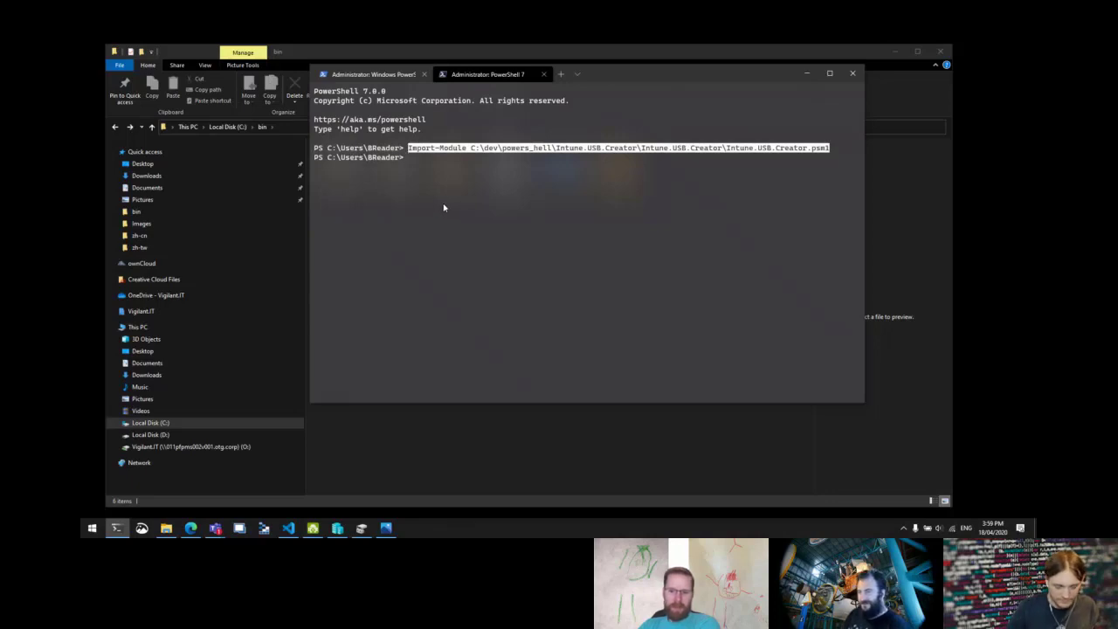
Return to the Windows PowerShell session and review the previously run module commands.
type("import-")
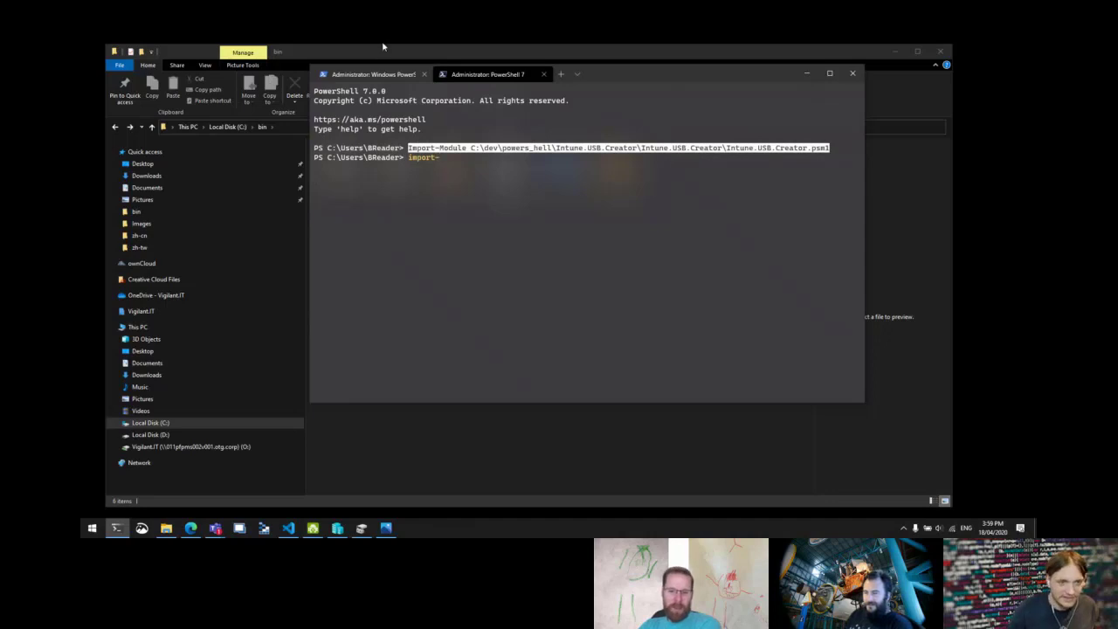
key("ctrl+shift+Tab")
scroll(507, 253, "up", 6)
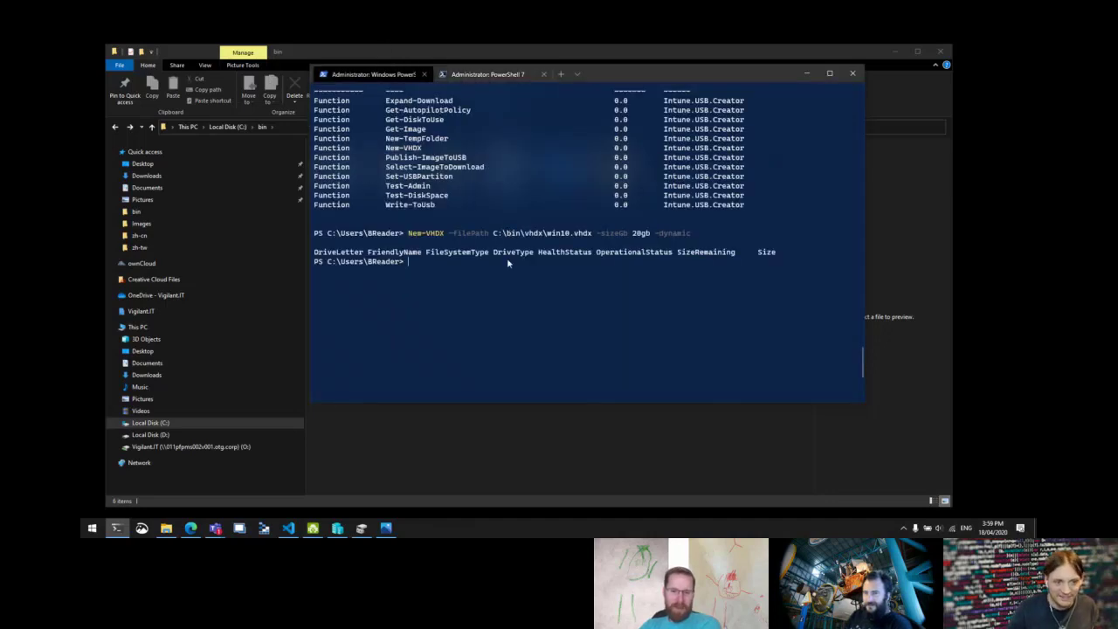
scroll(402, 350, "up", 1)
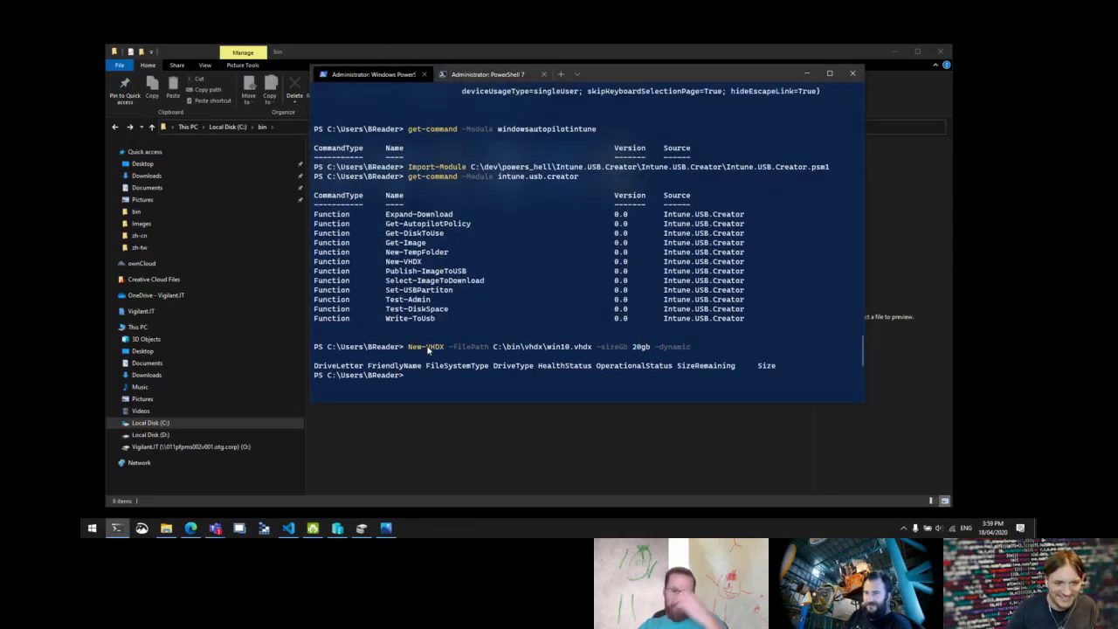
scroll(427, 349, "down", 2)
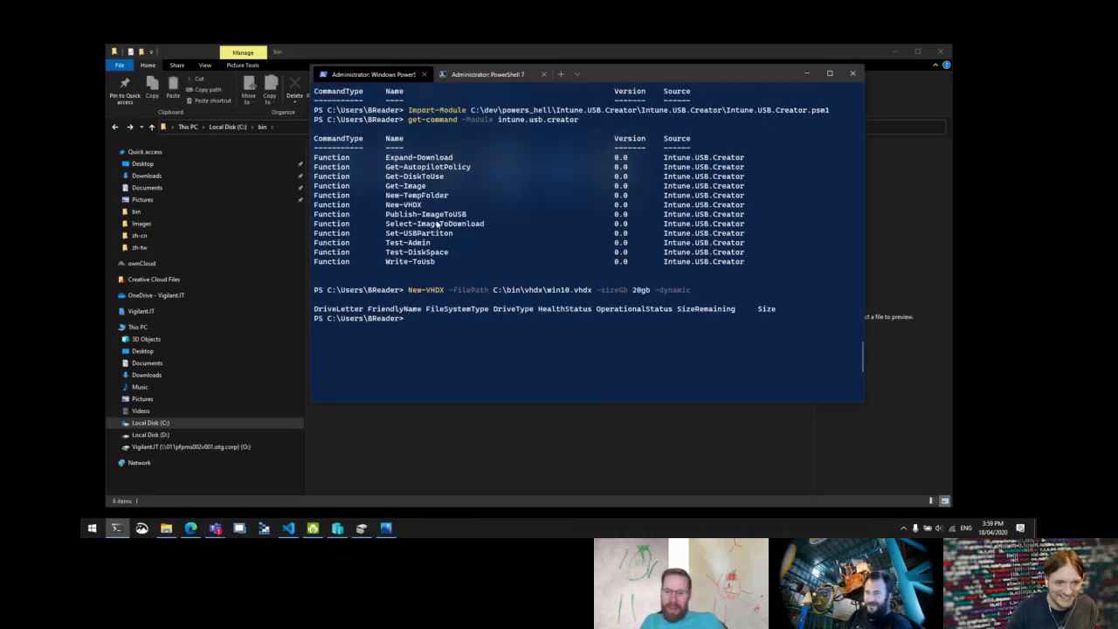
In the PowerShell 7 session, run Publish-ImageToUSB with C:\bin\Win10-Image.zip, image name Default and C:\bin\autopilotconfiguration.json, choosing disk 1 for USB creation.
left_click(496, 75)
key("Escape")
type("Pub")
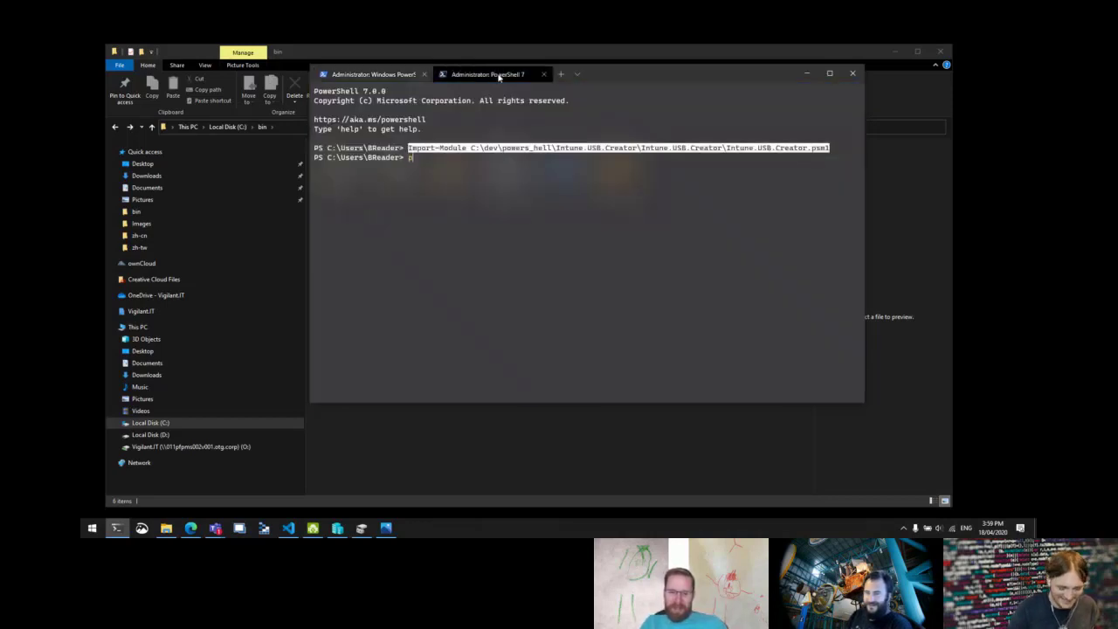
key("Up")
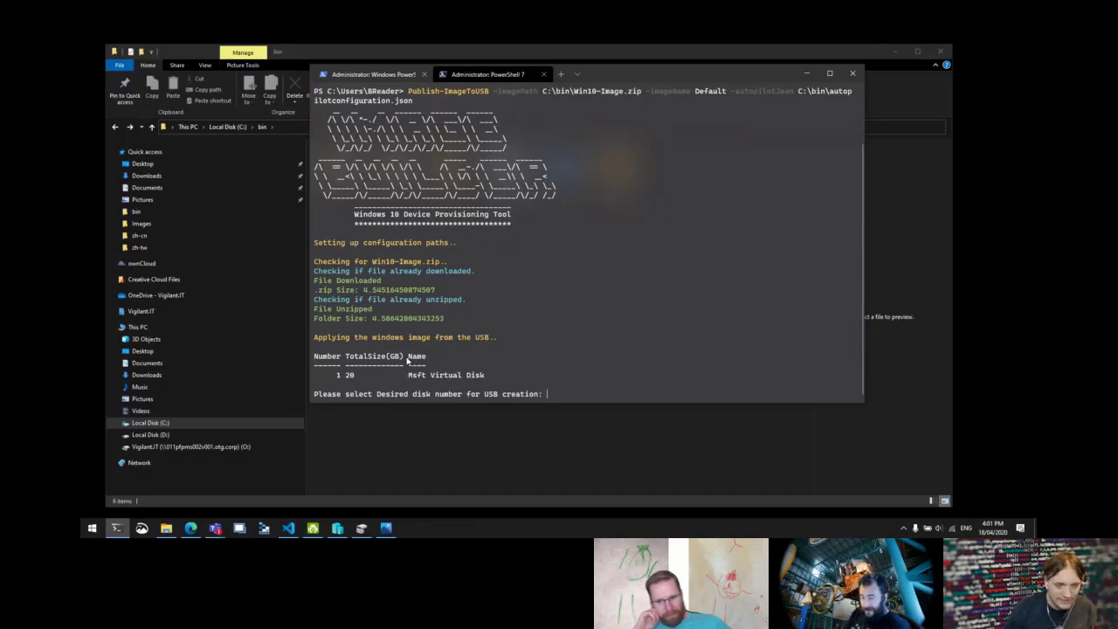
type("1")
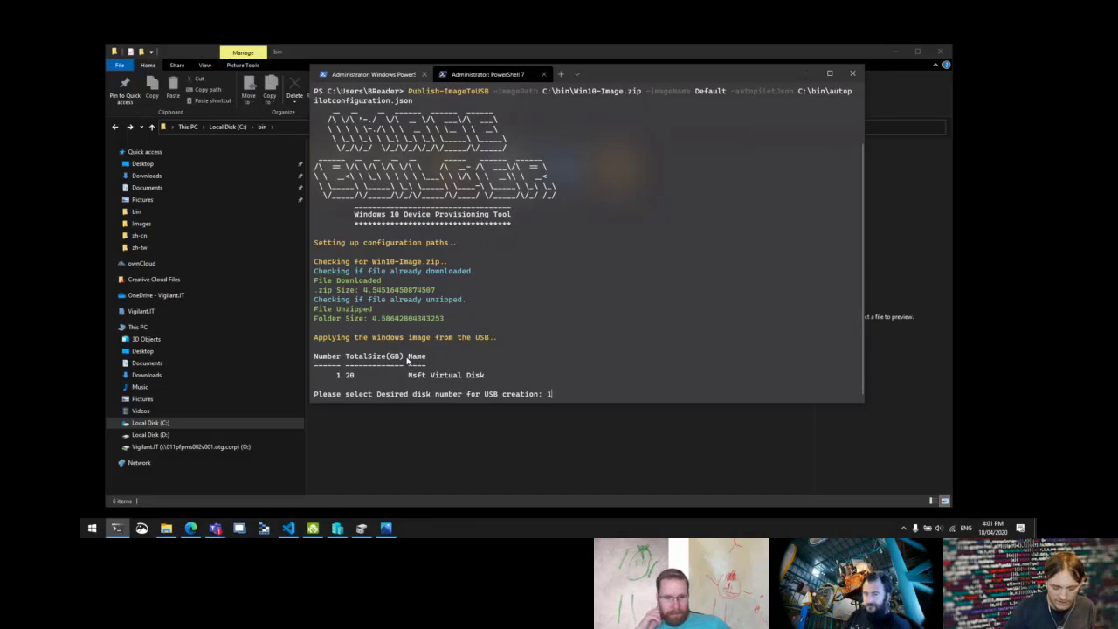
key("Return")
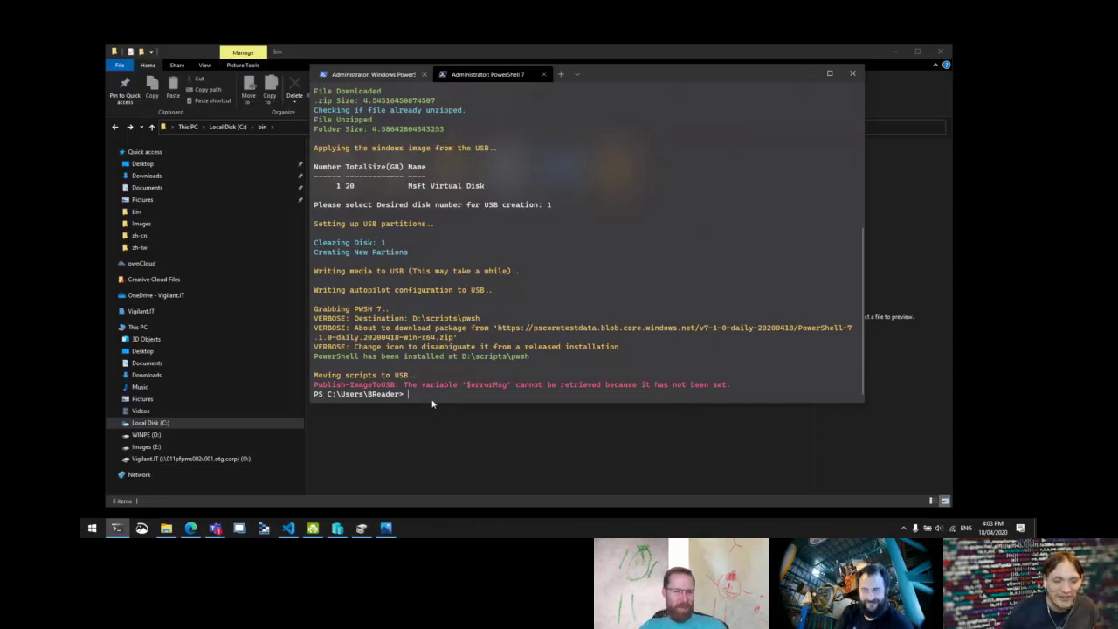
Switch to File Explorer, open the Scripts folder on the WINPE (D:) drive and select AutopilotConfigurationFile.json.
left_click(495, 446)
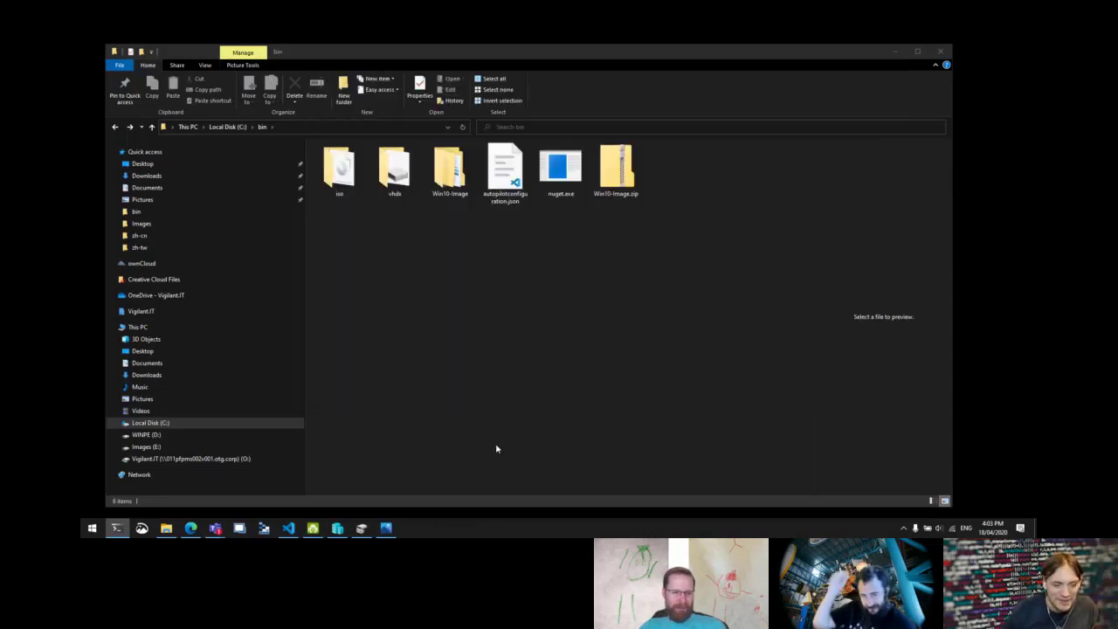
left_click(144, 439)
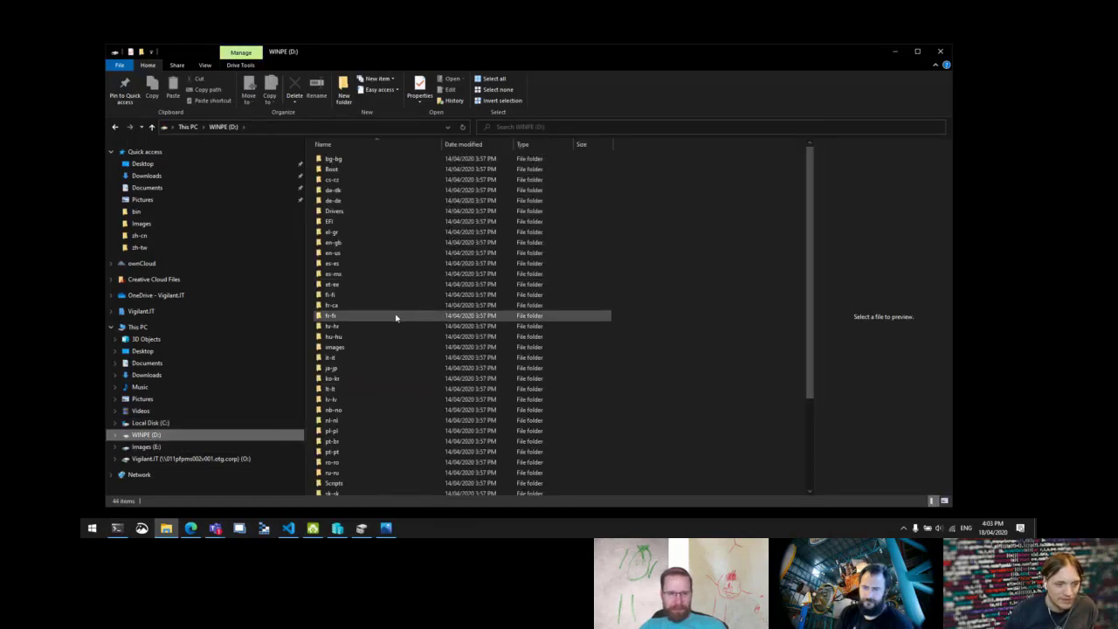
scroll(390, 323, "down", 5)
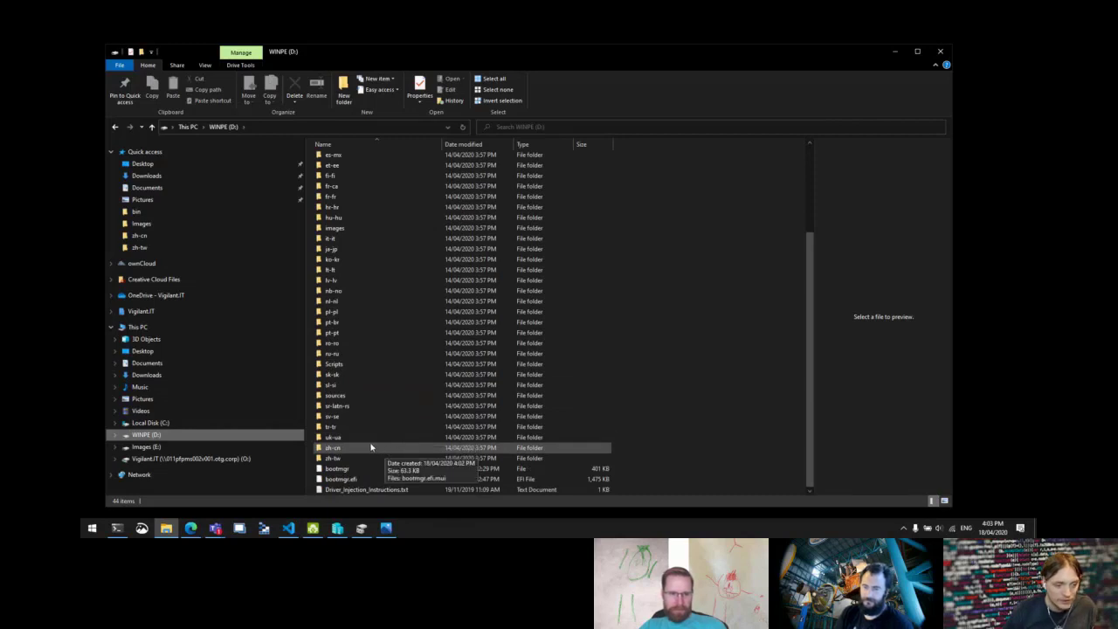
double_click(338, 364)
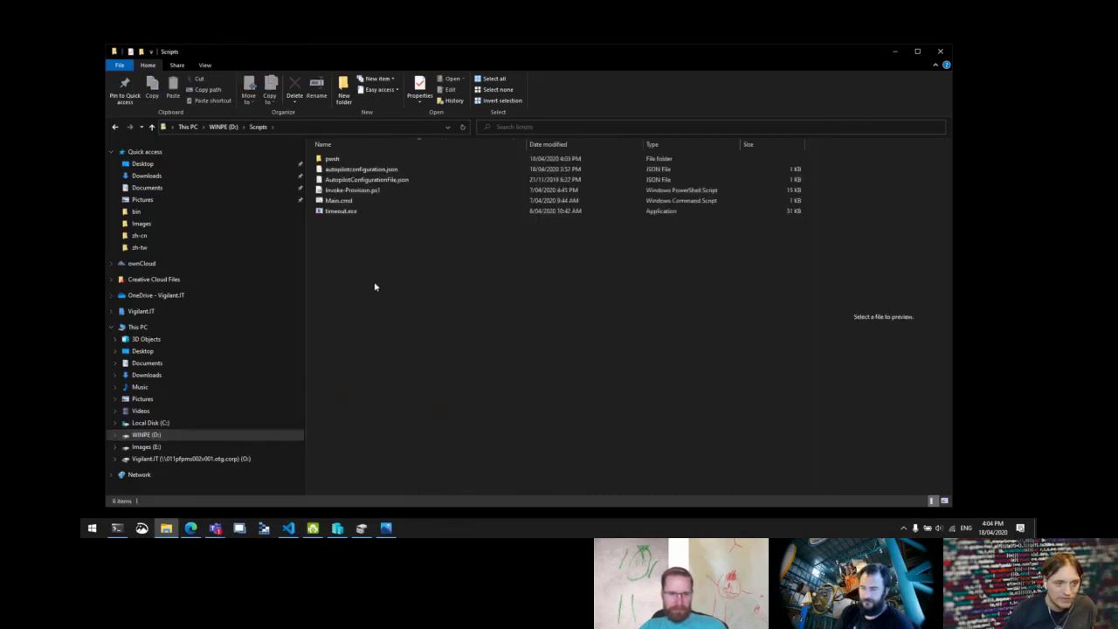
left_click(363, 179)
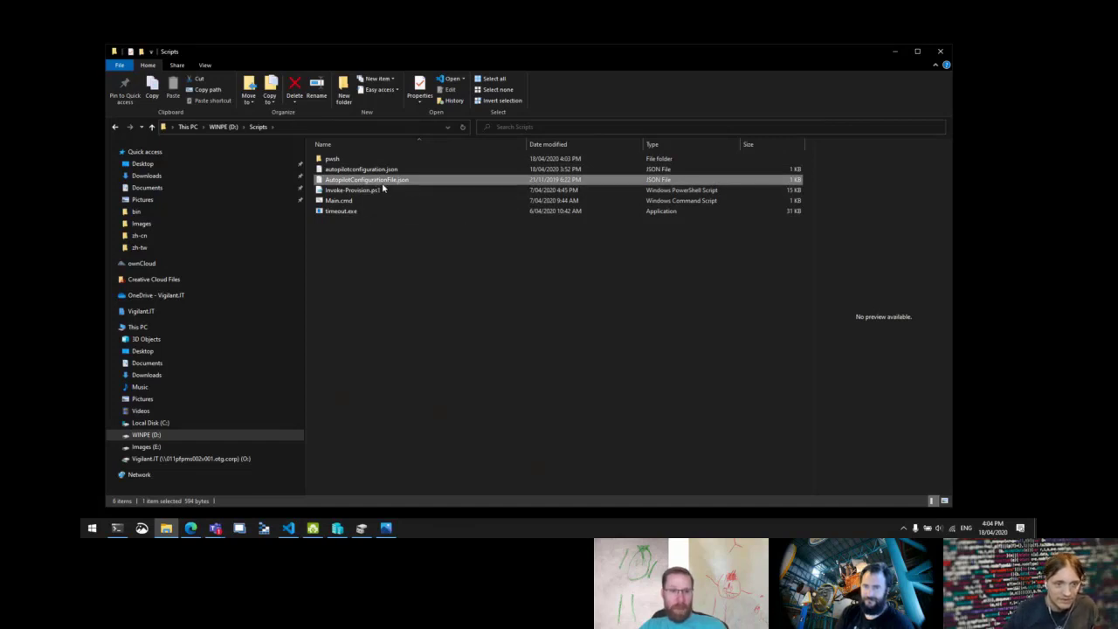
Copy the full file name of AutopilotConfigurationFile.json in the Scripts folder and permanently delete that file.
left_click(387, 180)
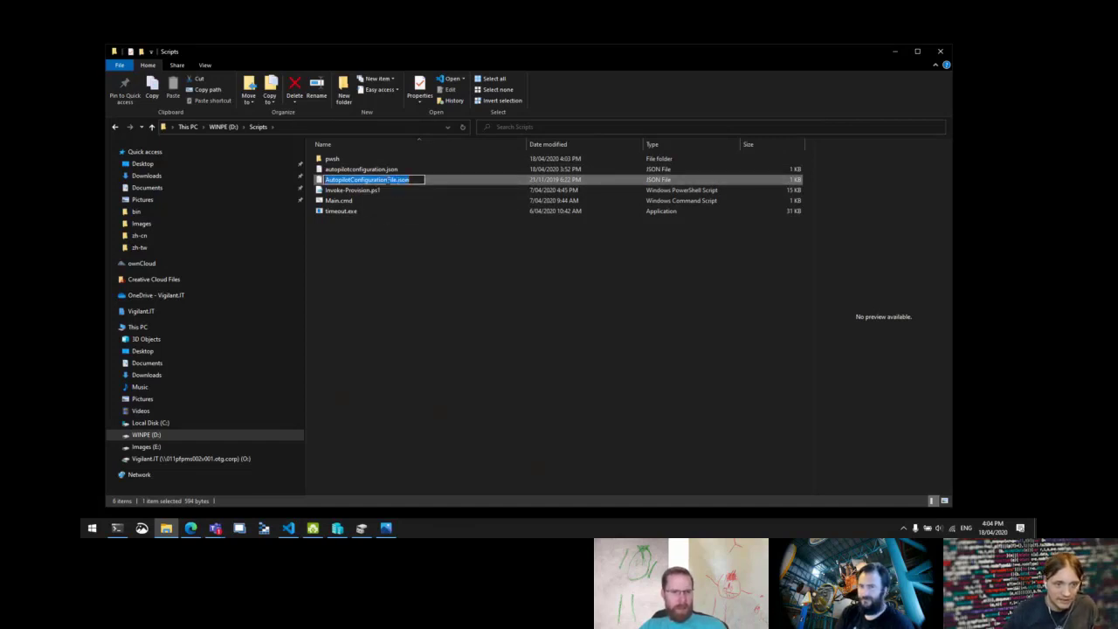
key("Escape")
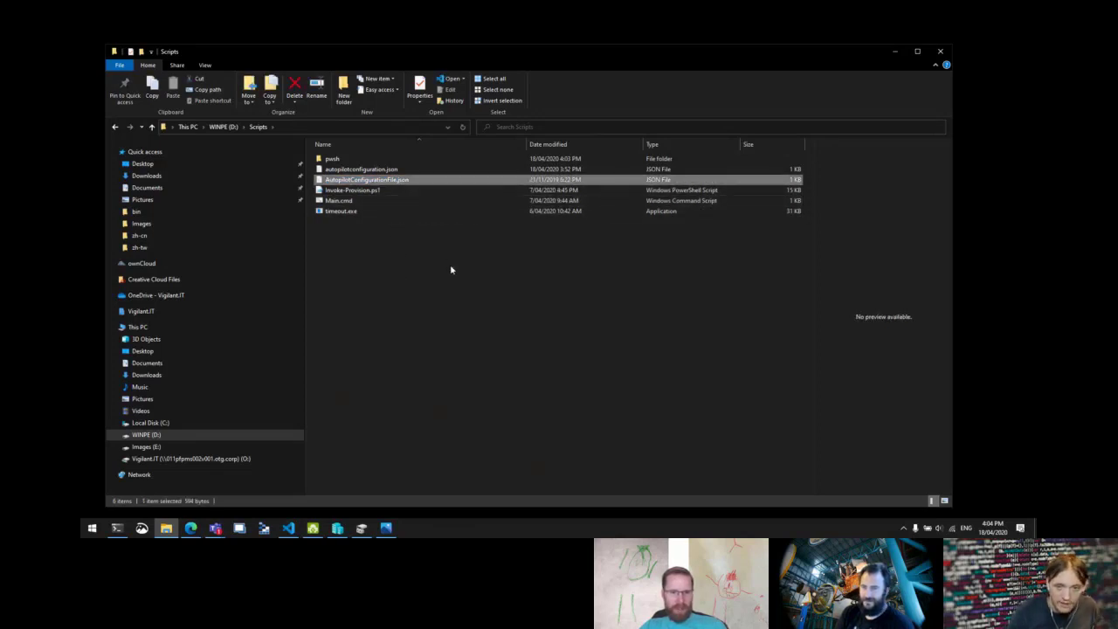
key("shift+Delete")
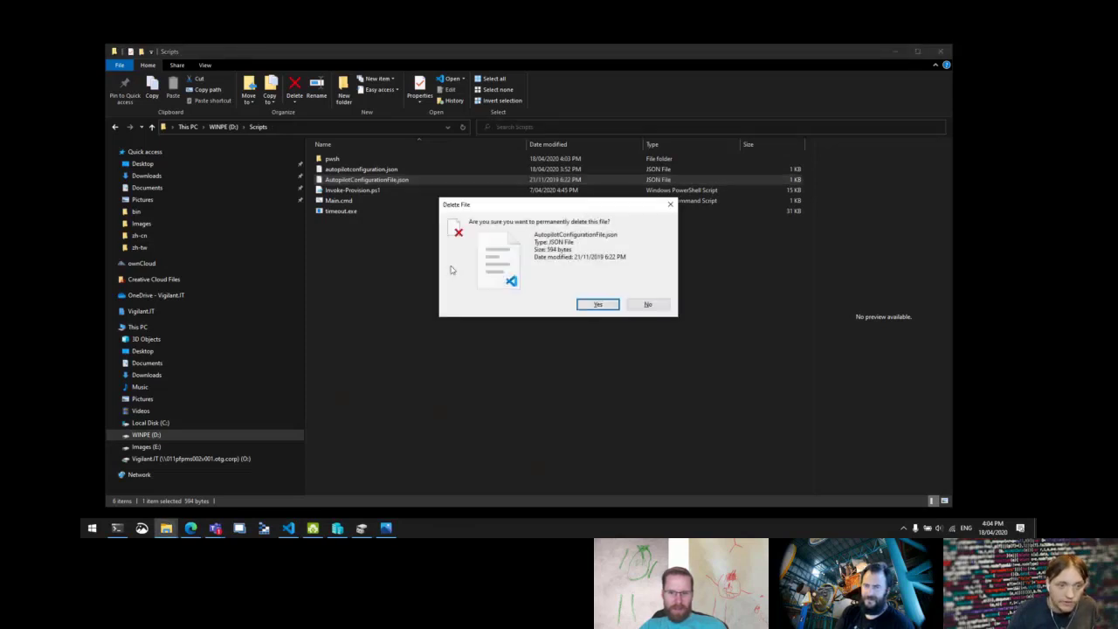
key("Return")
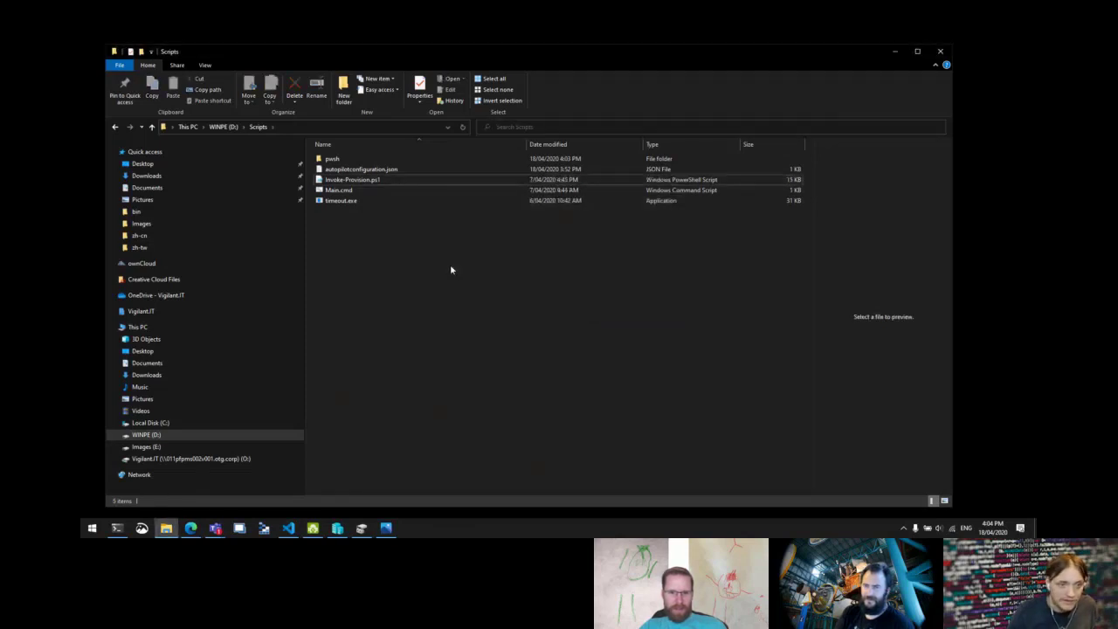
Rename autopilotconfiguration.json in the Scripts folder to AutopilotConfigurationFile.json.
left_click(366, 172)
left_click(371, 173)
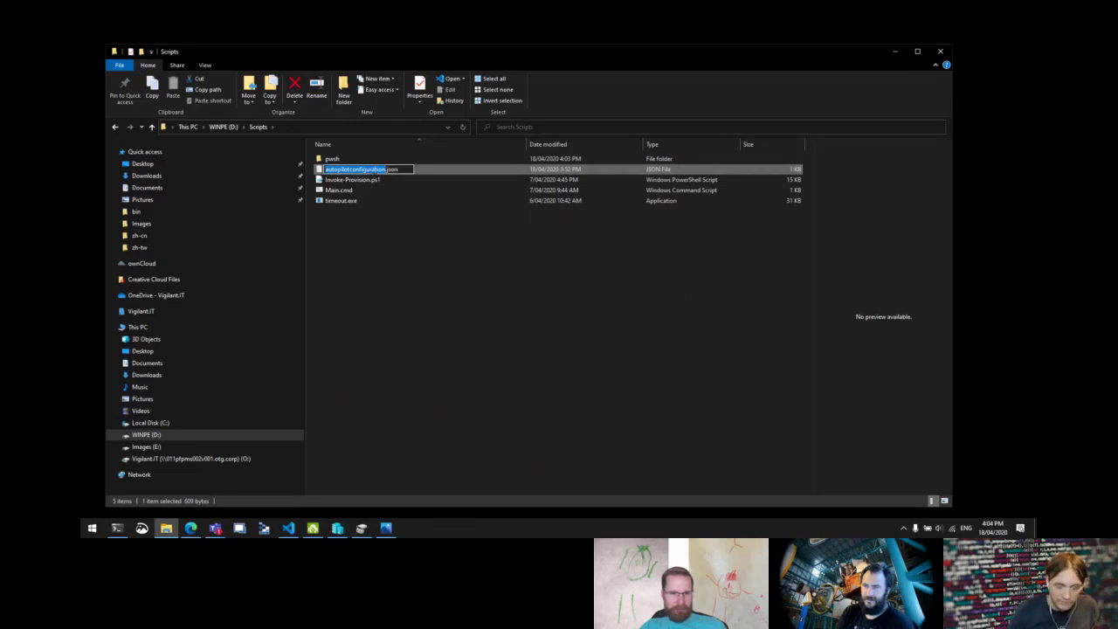
key("ctrl+a")
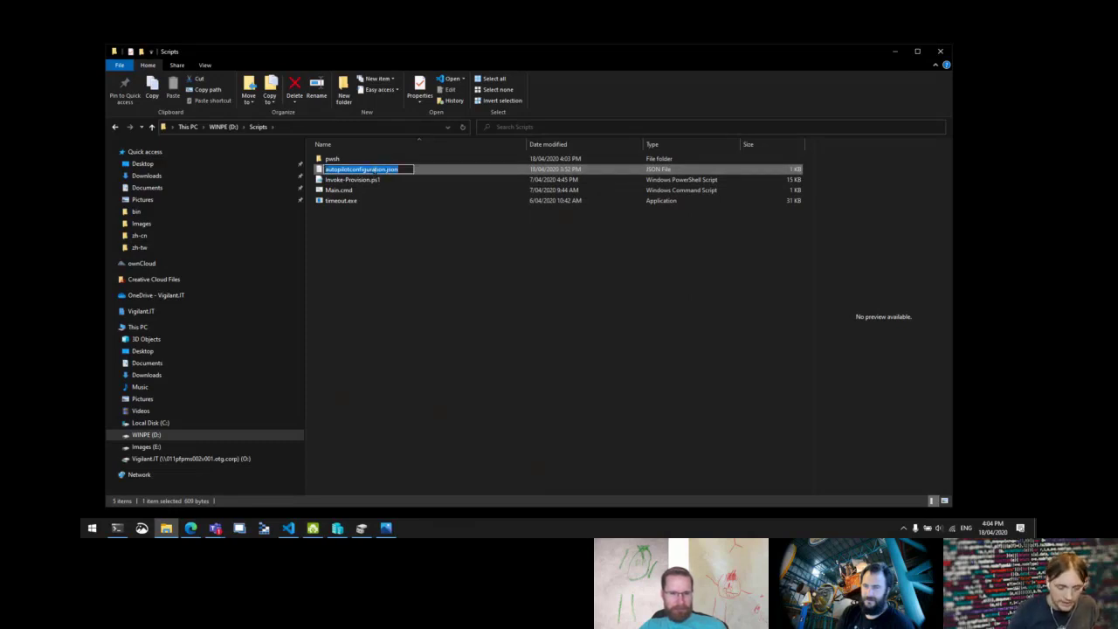
type("AutopilotConfigurationFile.json")
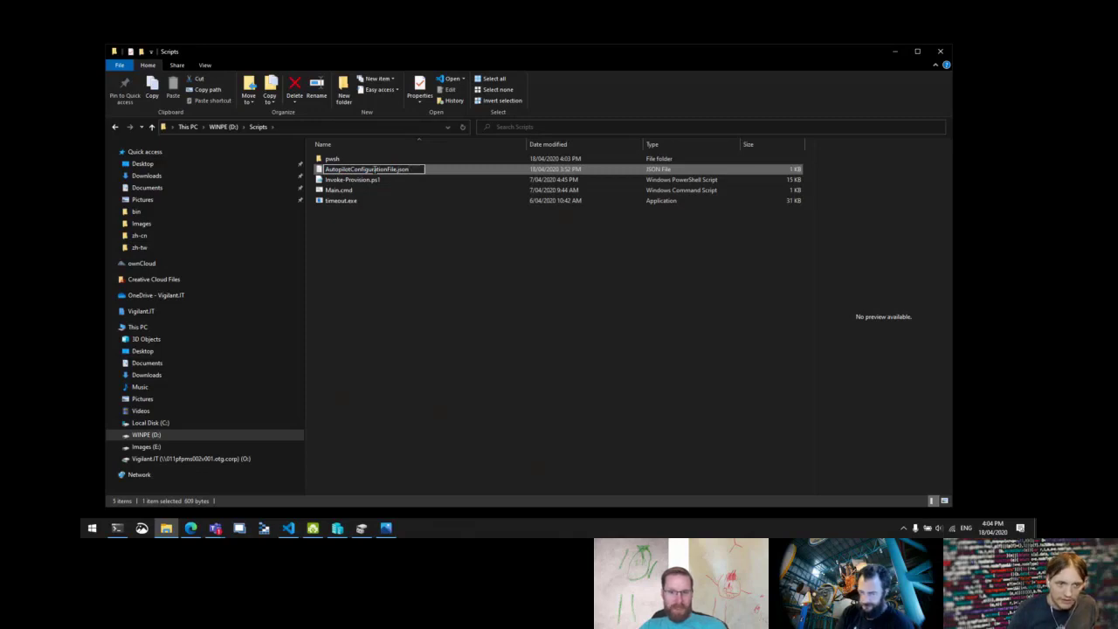
key("Return")
left_click(439, 293)
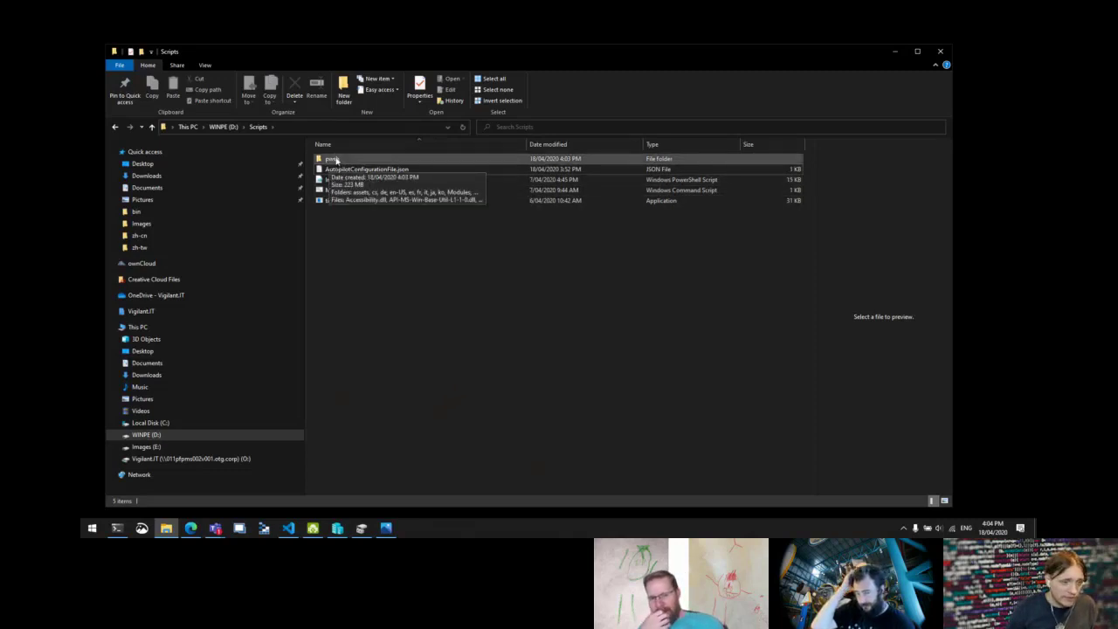
Look through the pwsh folder inside Scripts and preview the contents of Main.cmd.
double_click(336, 160)
scroll(365, 355, "down", 15)
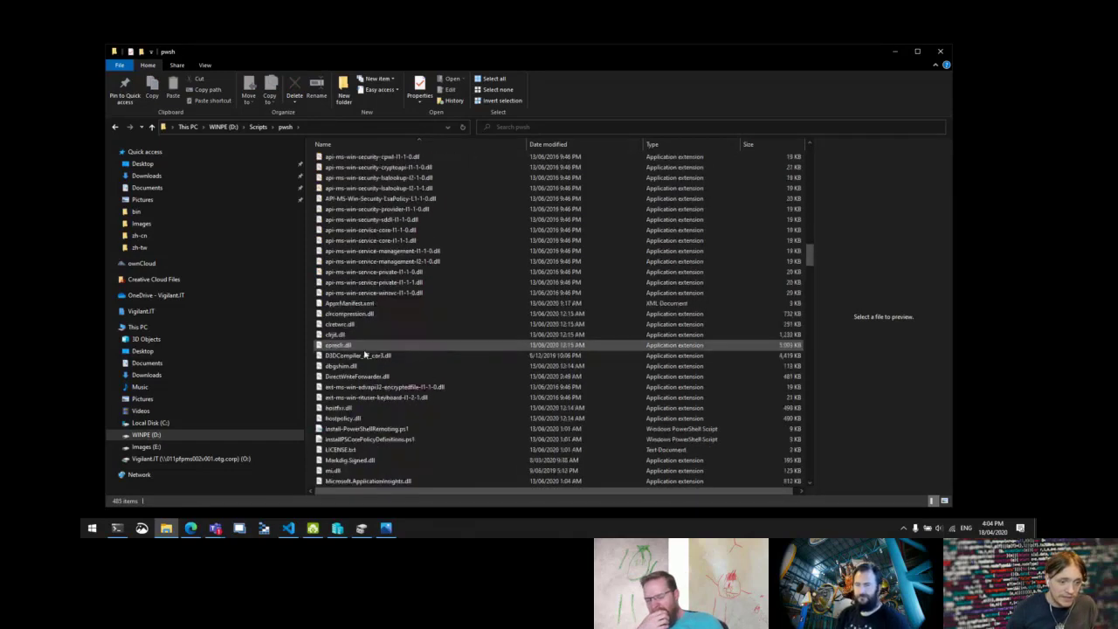
key("alt+Left")
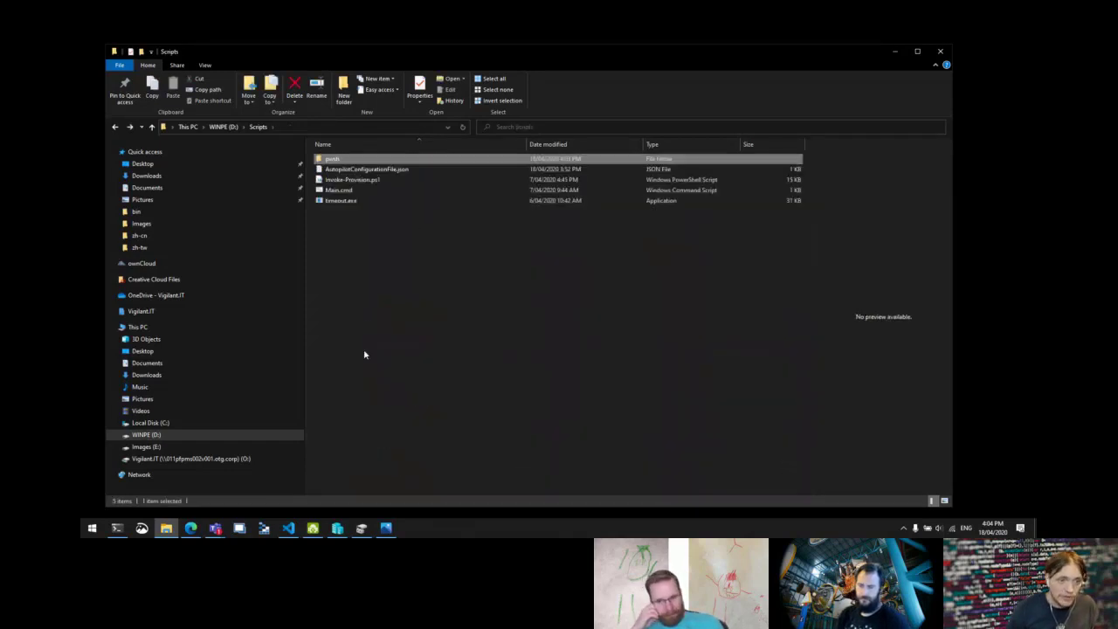
key("Down")
key("Down")
key("Down")
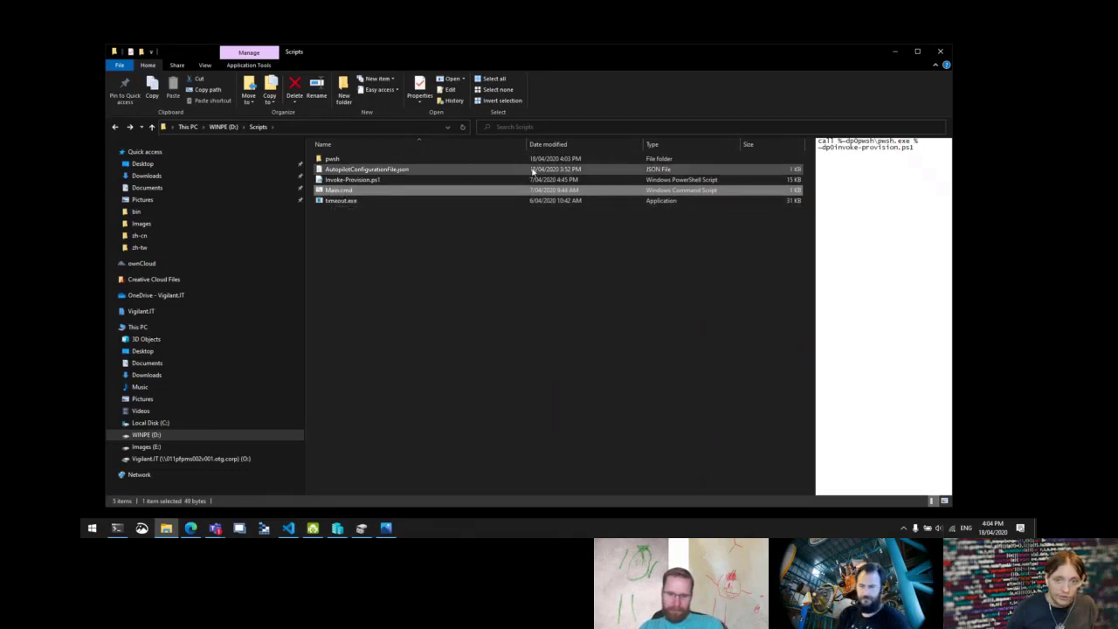
left_click(406, 292)
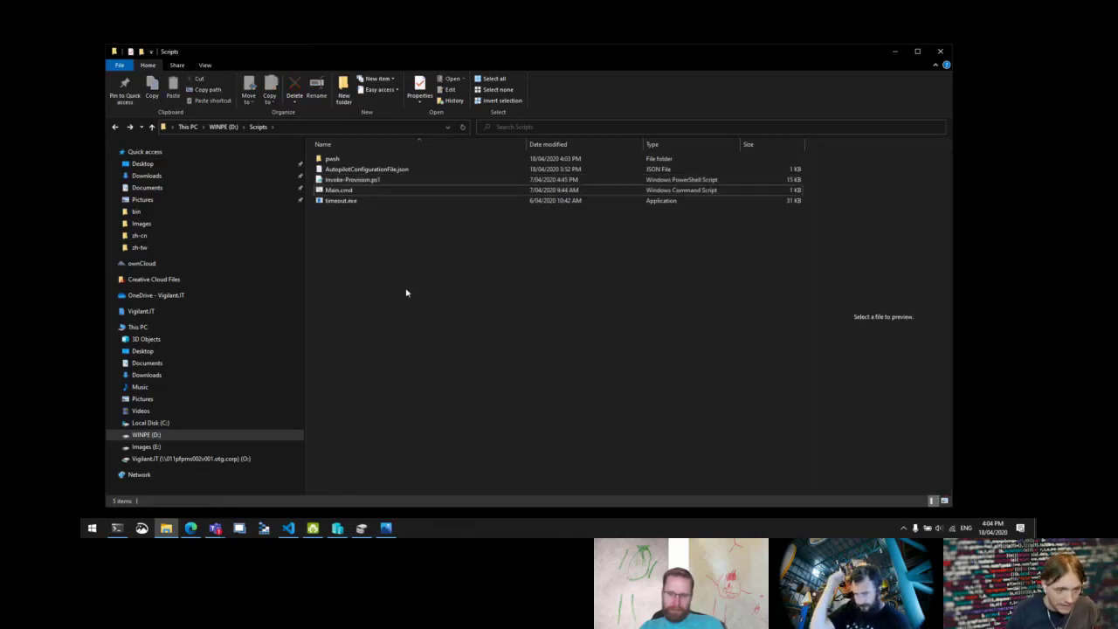
Open the Images folder on the Images (E:) drive to check the image file.
key("alt+Up")
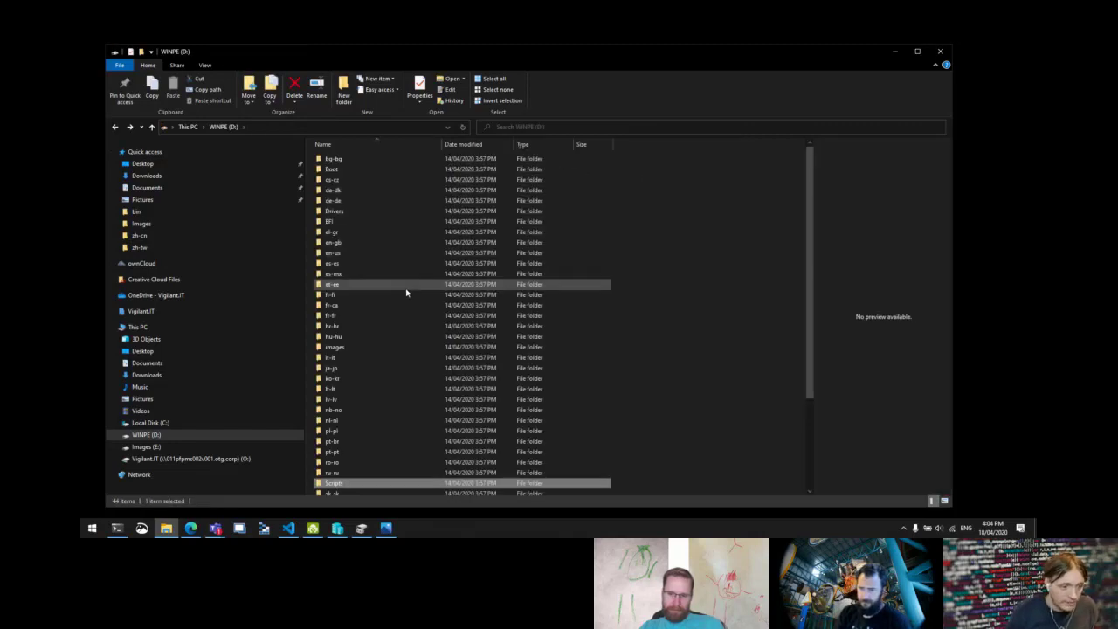
left_click(145, 446)
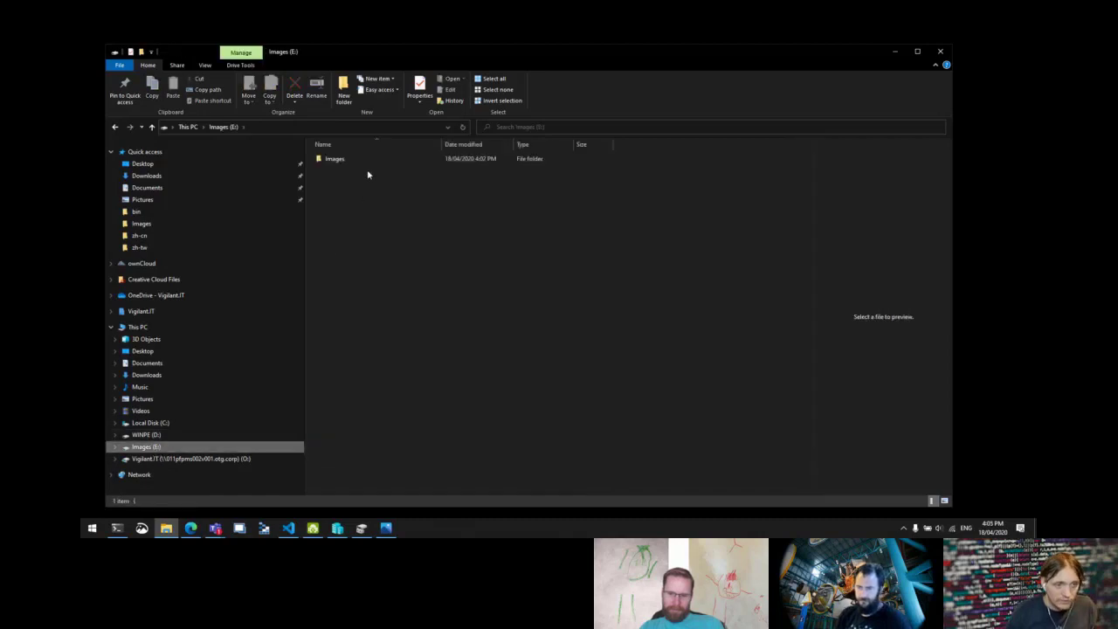
double_click(342, 158)
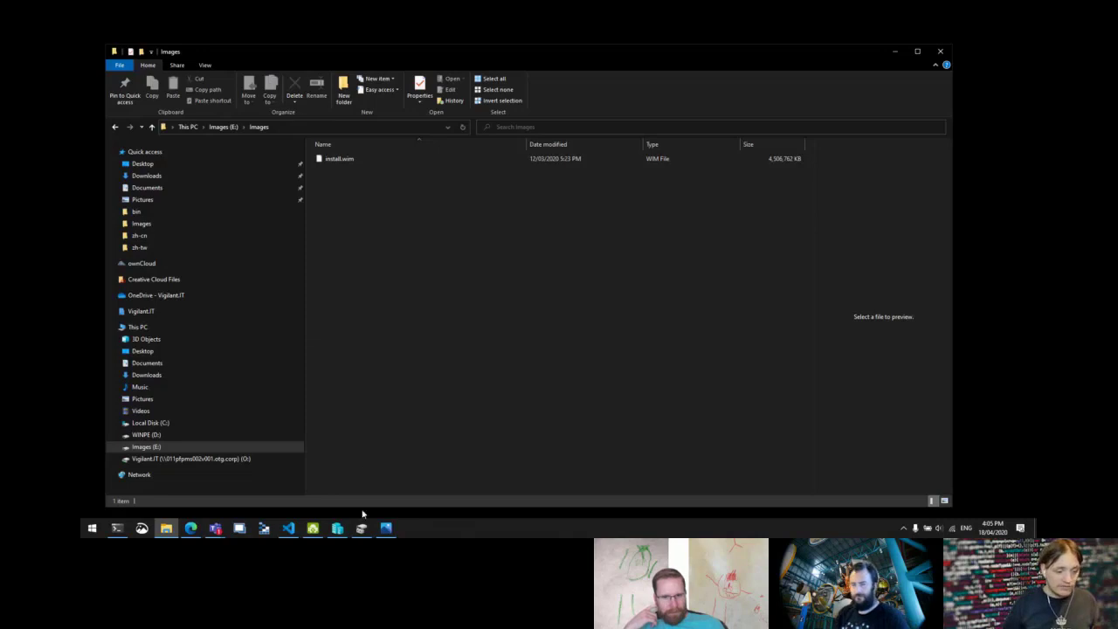
Switch to the terminal, review the Publish-ImageToUSB output and close the window with all its sessions.
left_click(116, 527)
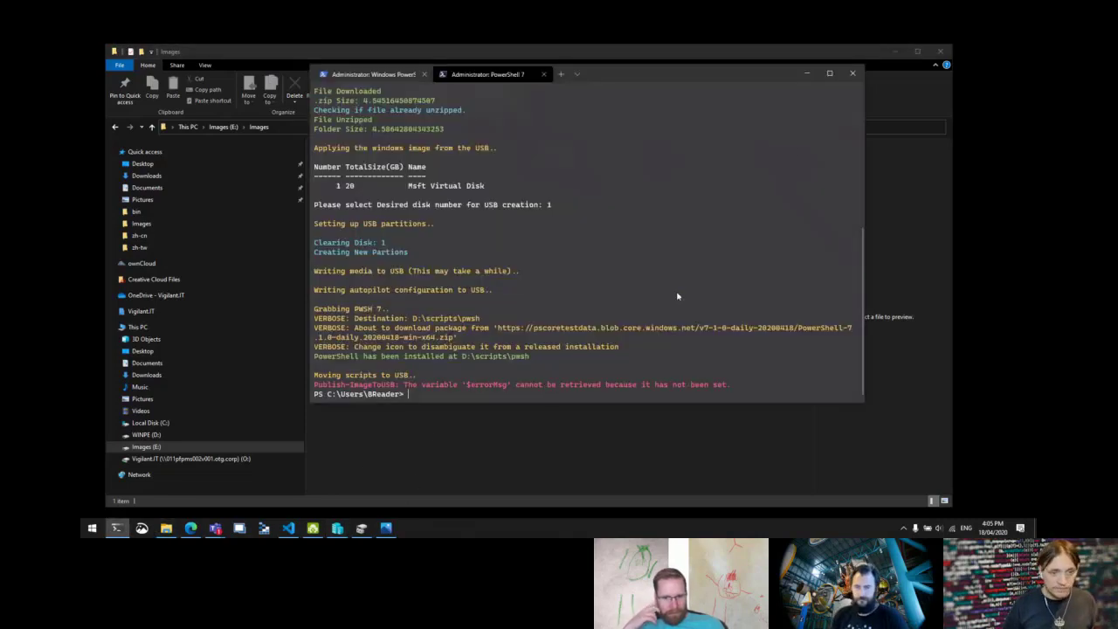
left_click(852, 73)
left_click(559, 260)
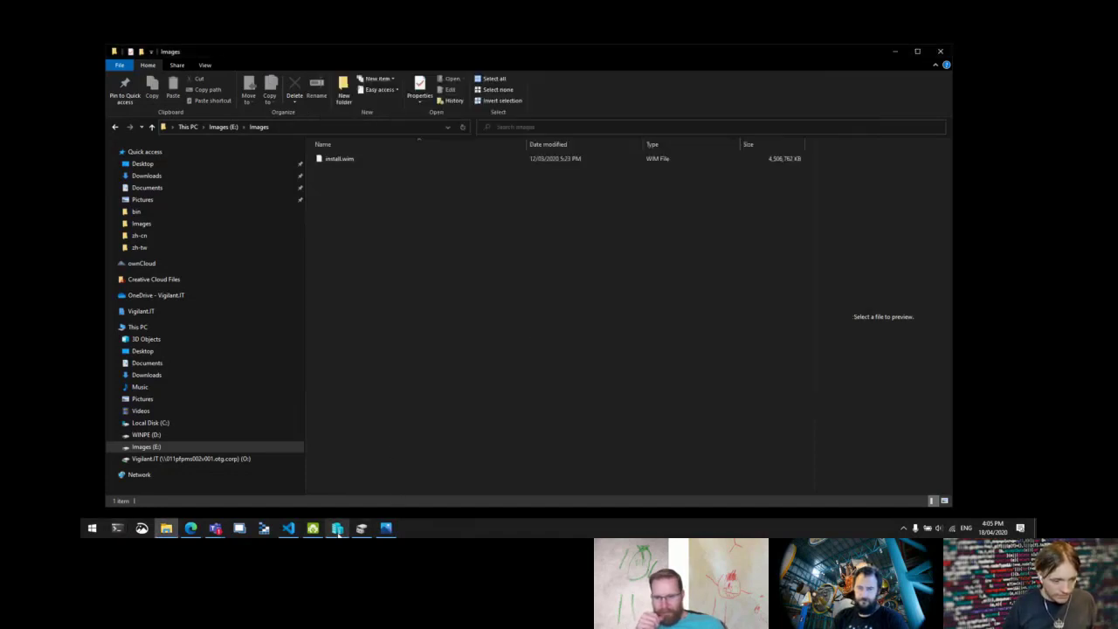
Switch to Hyper-V Manager and move its window so it is fully in view over File Explorer.
mouse_move(339, 526)
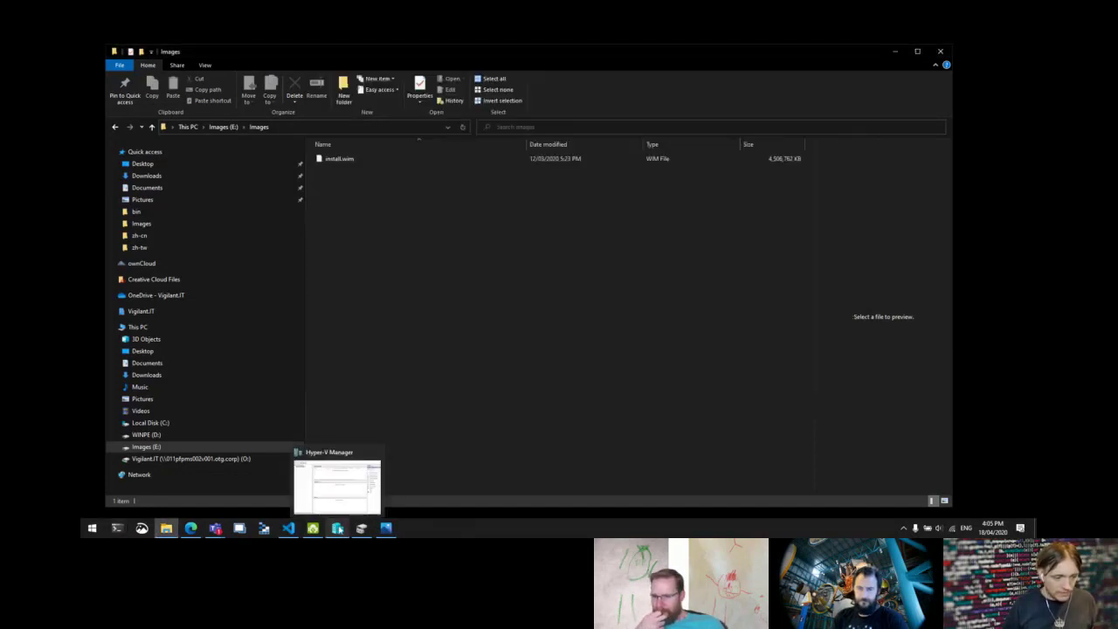
left_click(374, 481)
left_click_drag(629, 17, 572, 75)
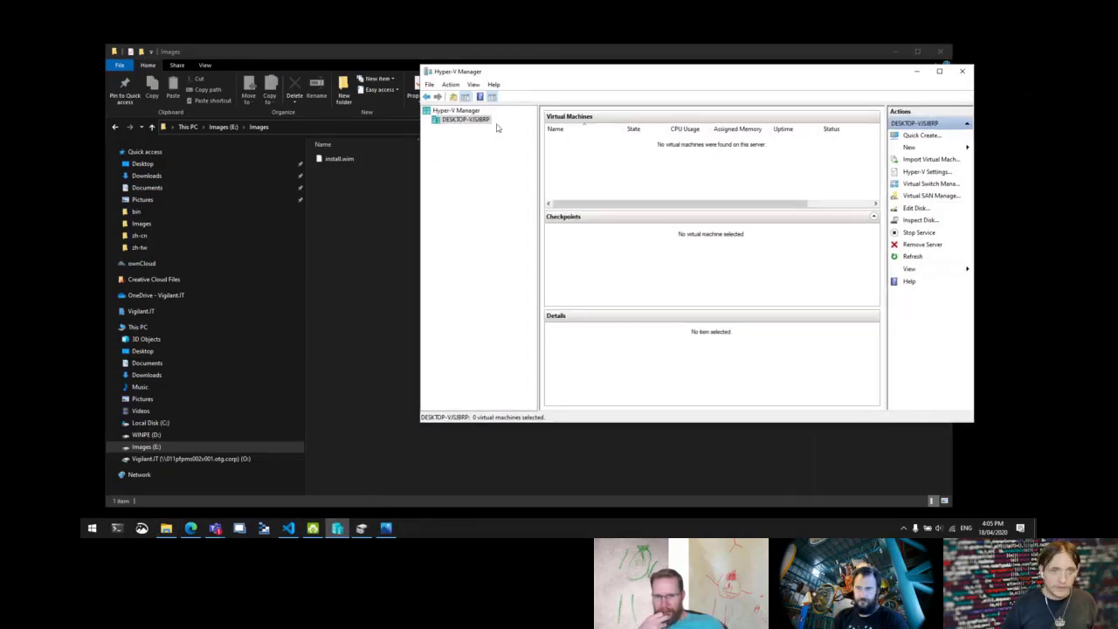
right_click(470, 125)
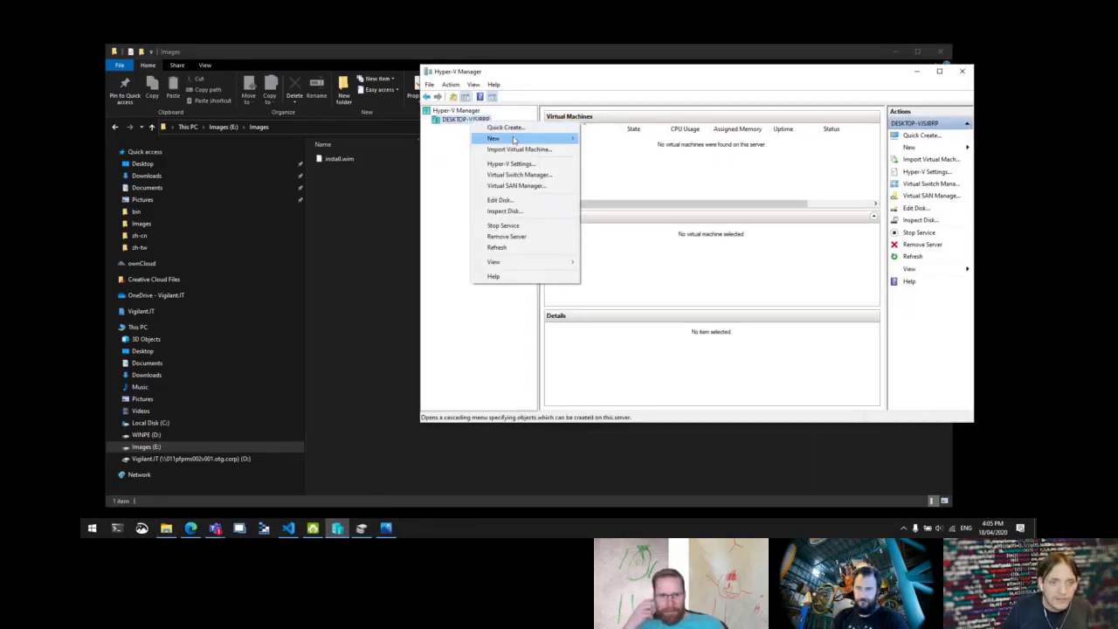
mouse_move(538, 139)
left_click(627, 139)
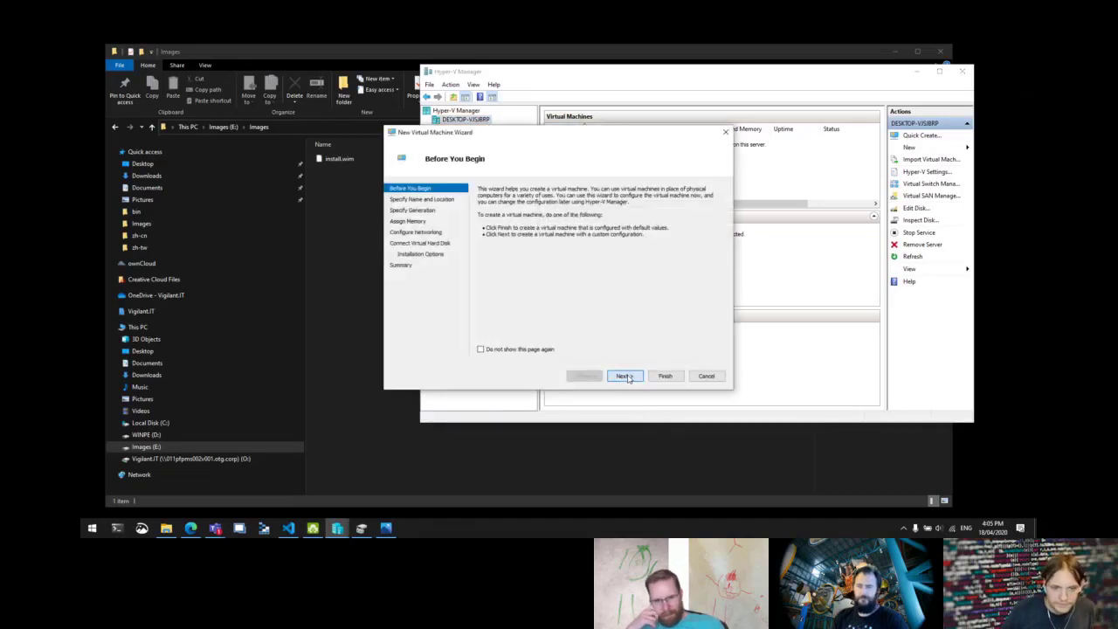
left_click(625, 377)
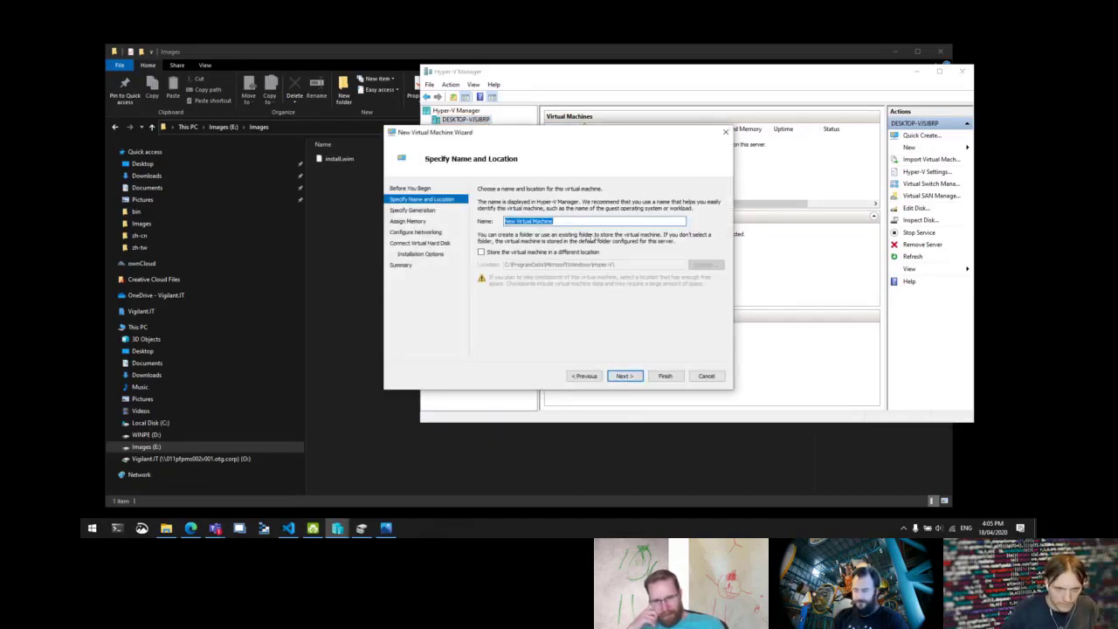
left_click(708, 376)
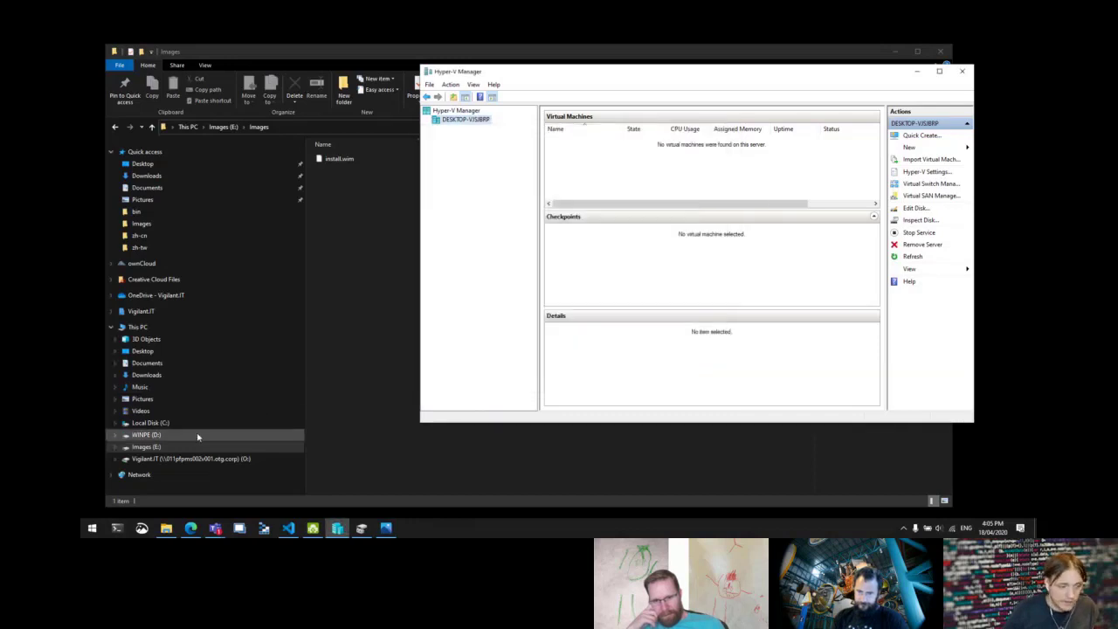
Switch to Disk Management, detach the virtual hard disk shown as Disk 1 and move the window clear of Hyper-V Manager.
left_click(360, 531)
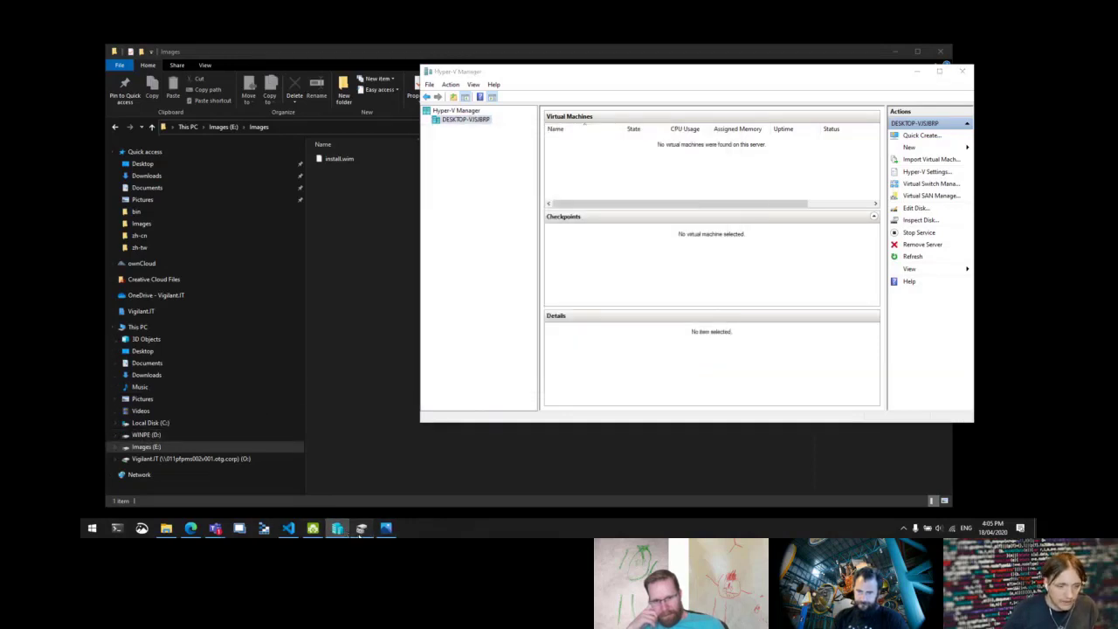
right_click(199, 294)
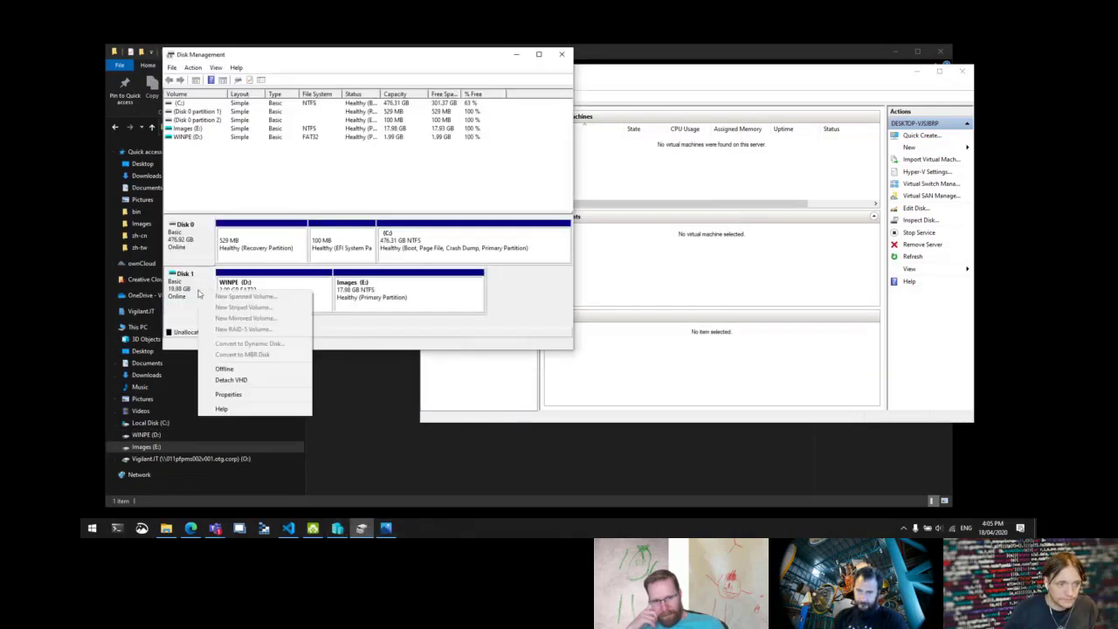
left_click(225, 380)
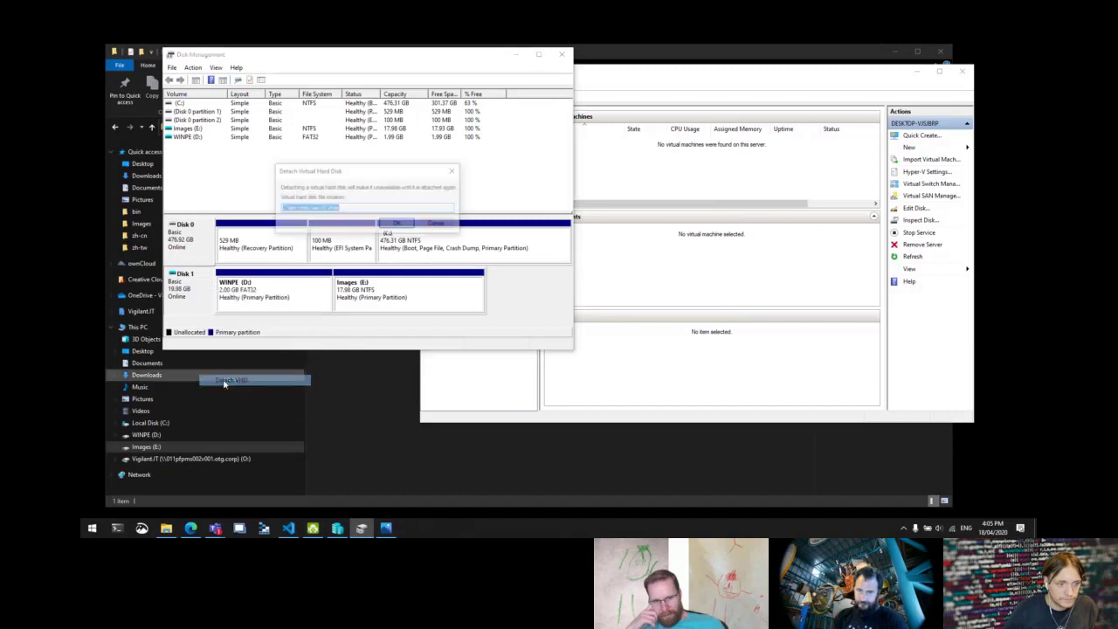
left_click(397, 225)
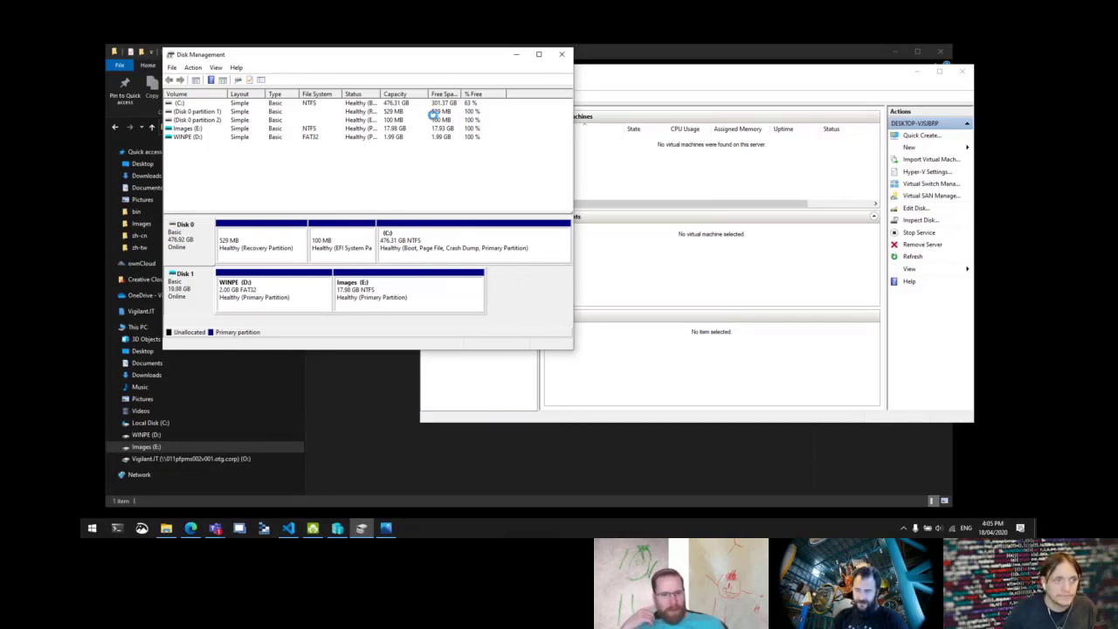
left_click_drag(427, 54, 437, 76)
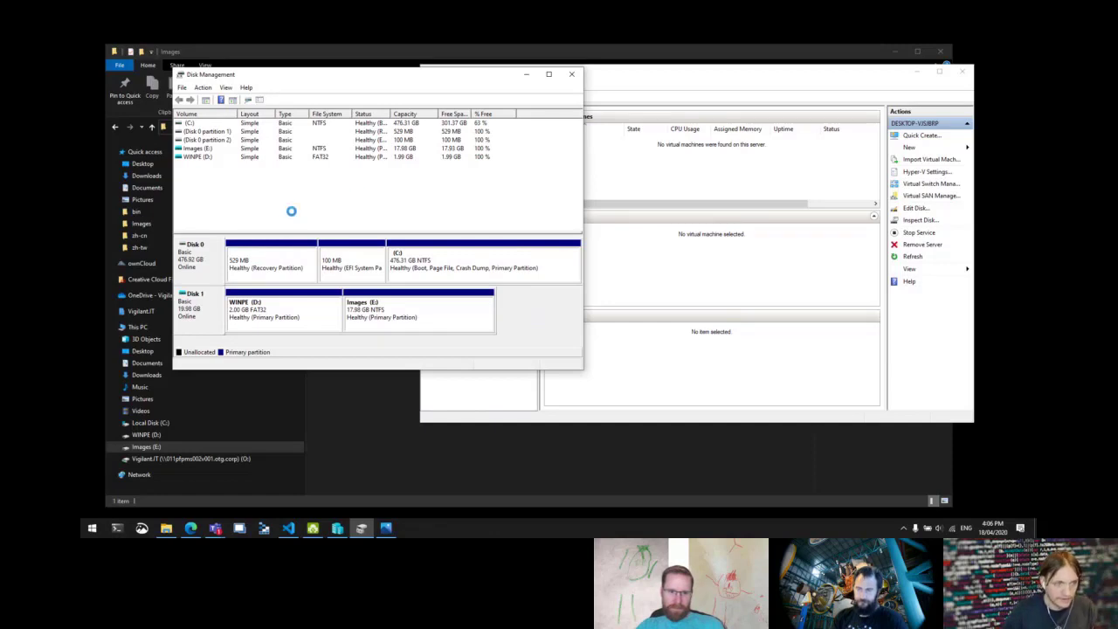
left_click_drag(365, 74, 357, 104)
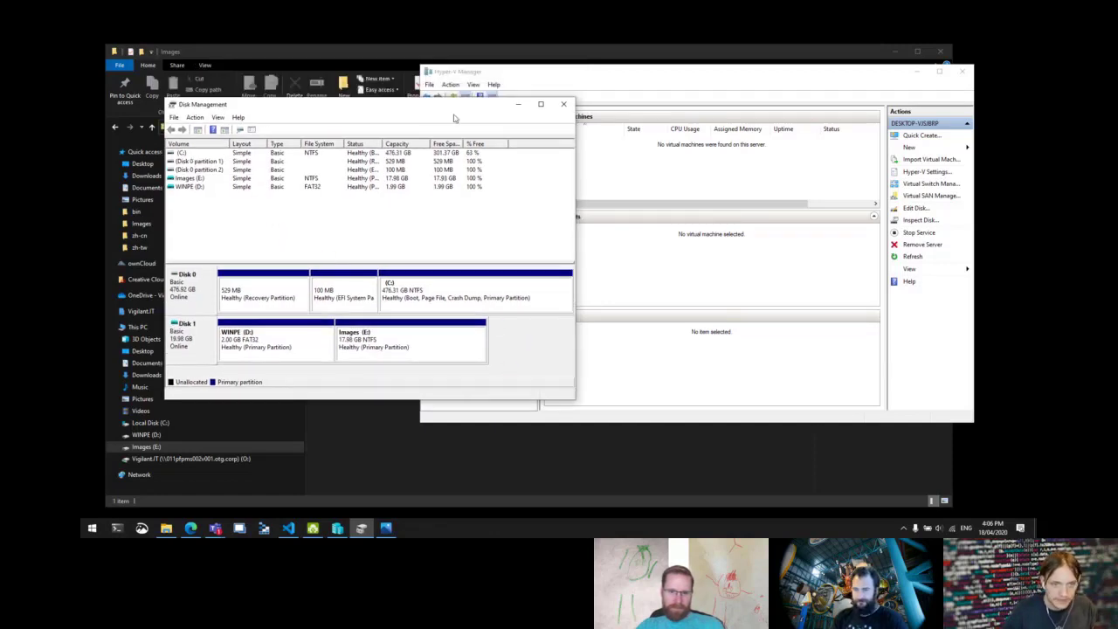
left_click_drag(453, 114, 403, 120)
Start a new virtual machine in Hyper-V Manager and name it Intune.Training.
left_click(557, 75)
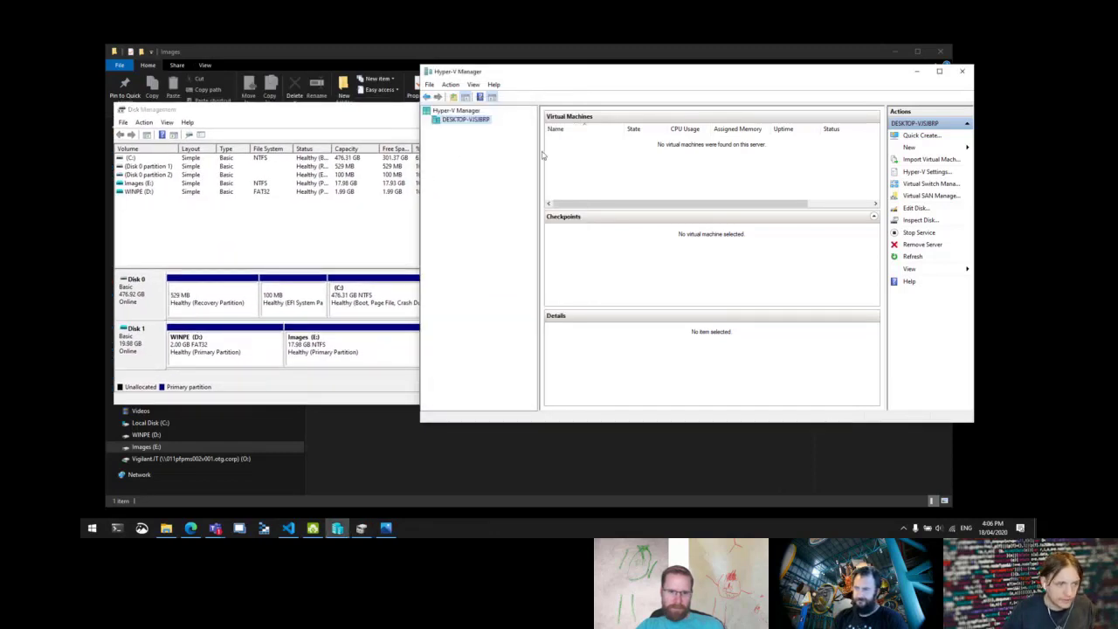
right_click(464, 123)
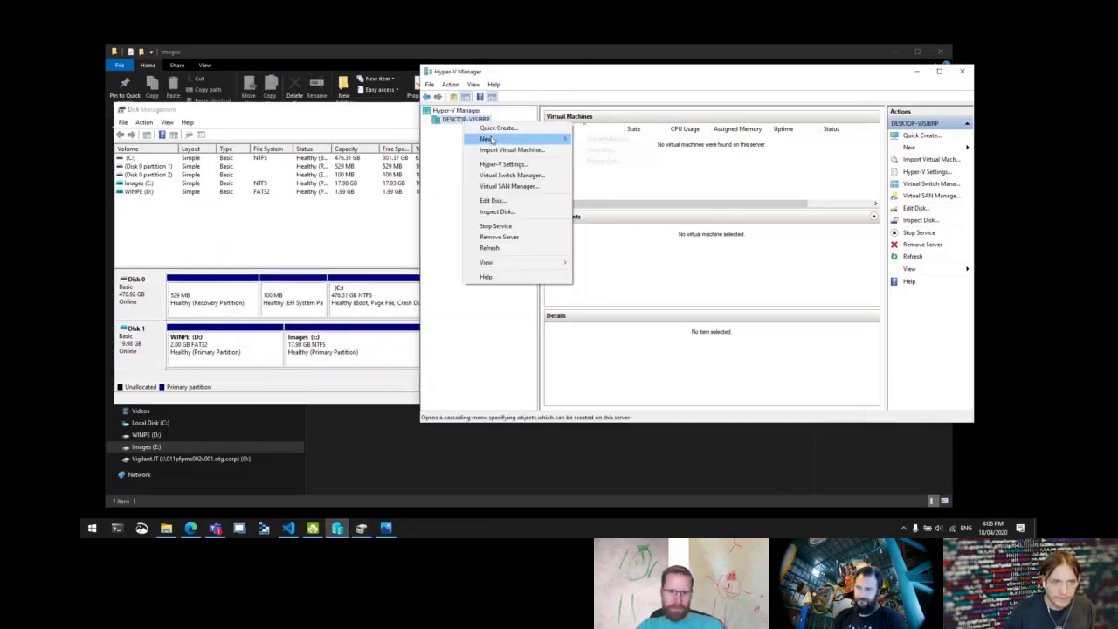
mouse_move(524, 139)
left_click(626, 140)
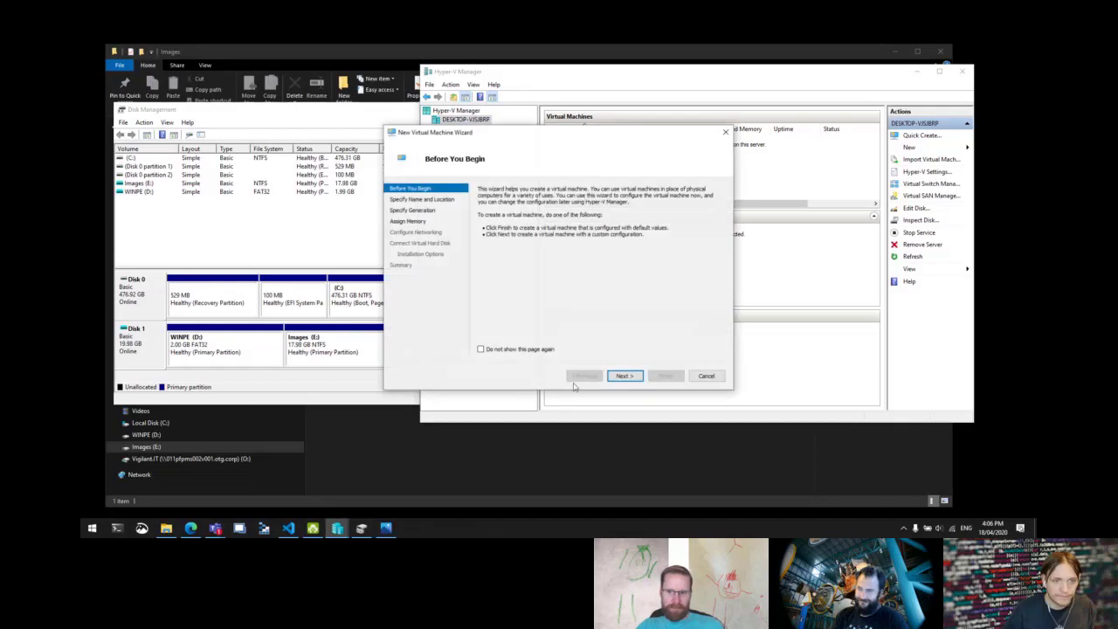
left_click(623, 376)
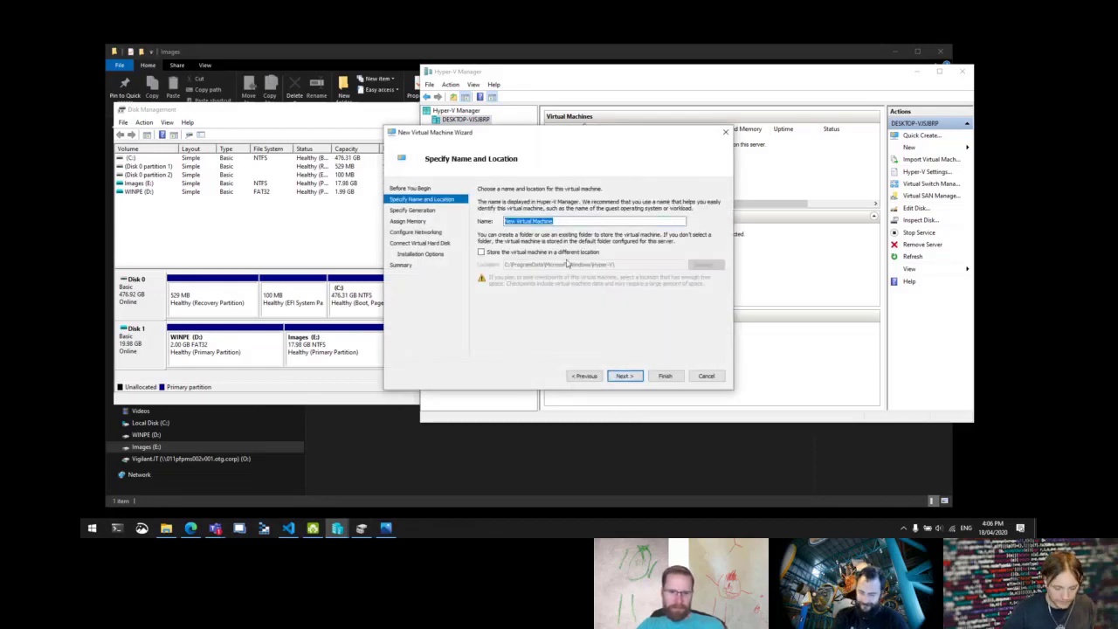
type("Intune.Traigning")
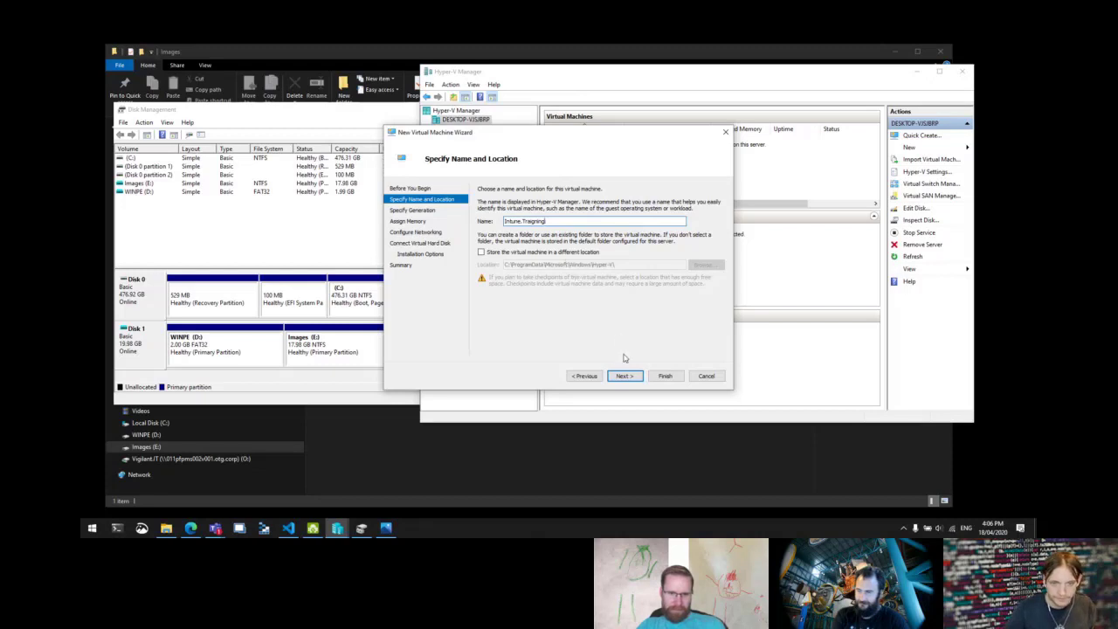
key("BackSpace")
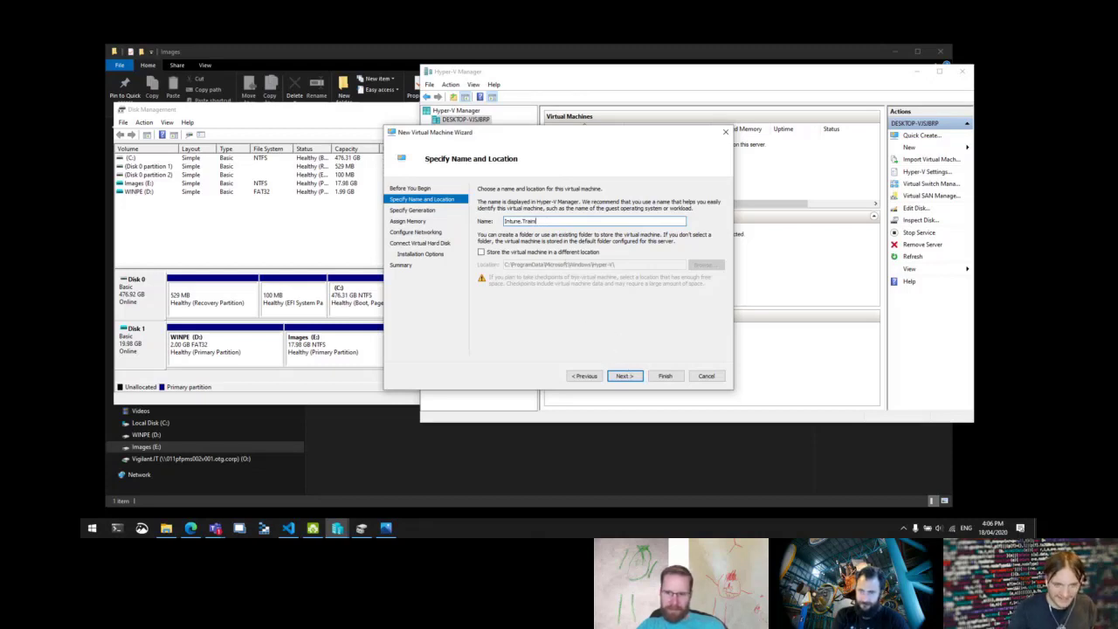
left_click(632, 379)
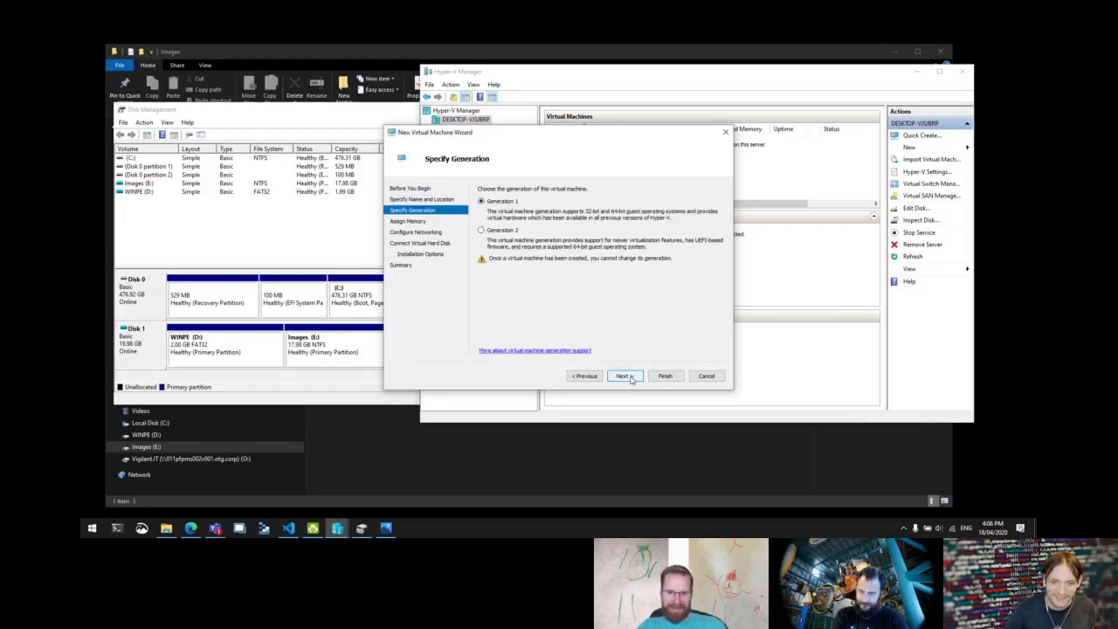
Make the virtual machine Generation 2 and assign it 2048 MB of startup memory.
left_click(508, 231)
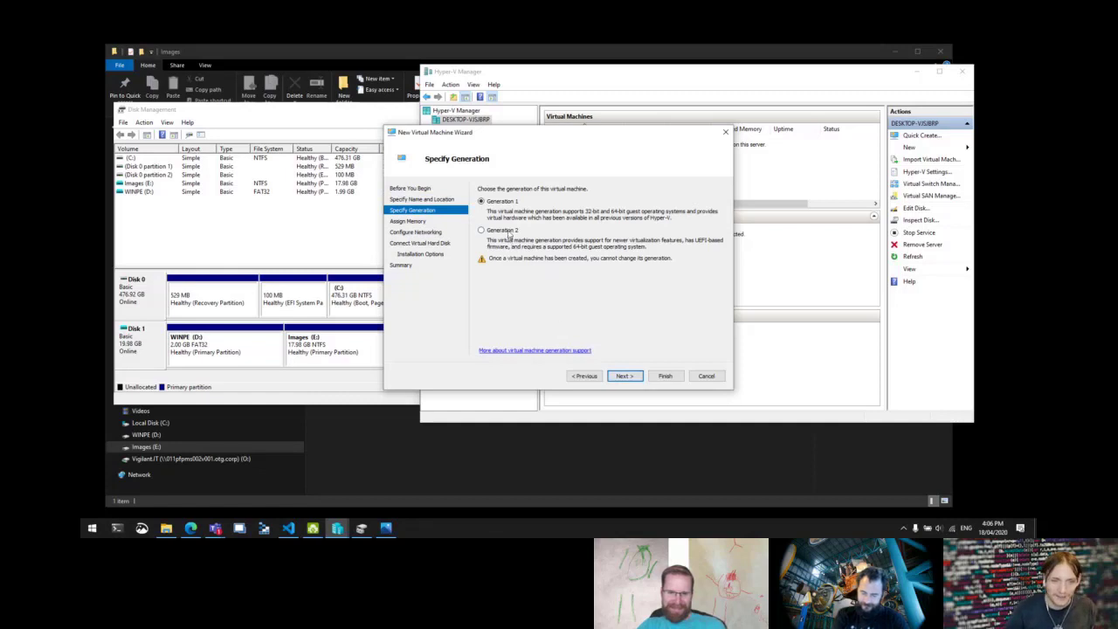
left_click(631, 378)
type("2048")
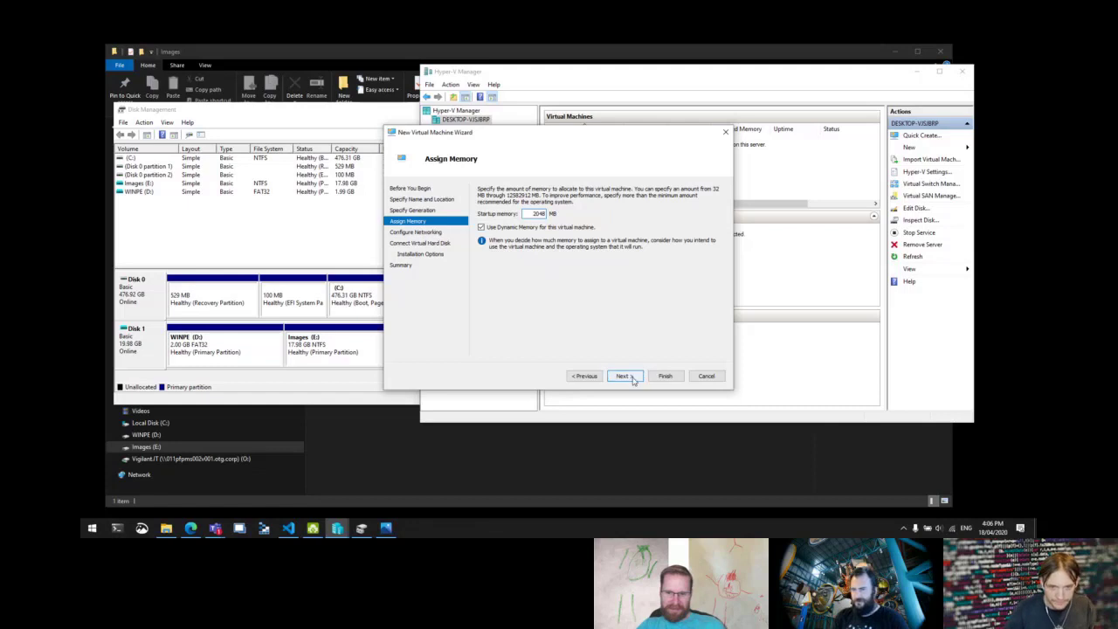
left_click(585, 376)
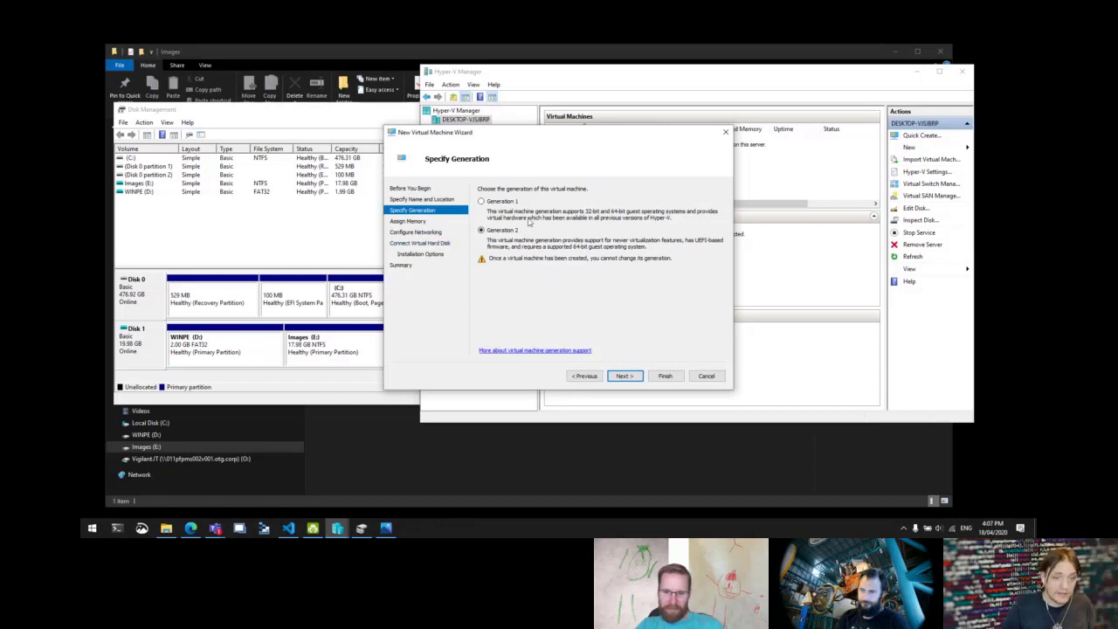
left_click(625, 376)
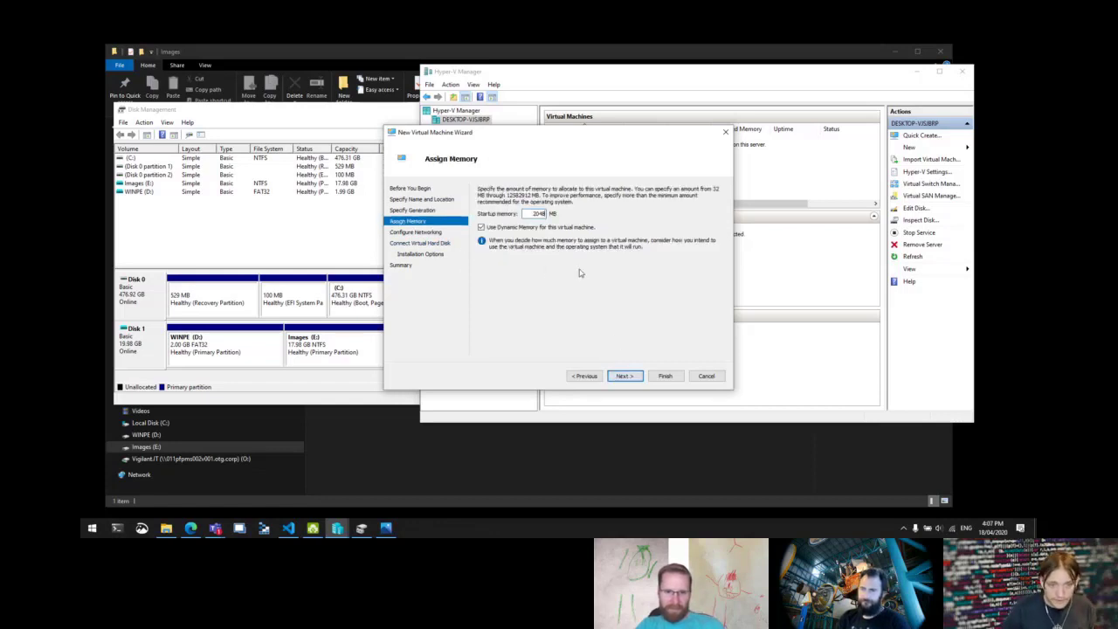
left_click(624, 375)
Connect the virtual machine's network adapter to Default Switch.
left_click(592, 212)
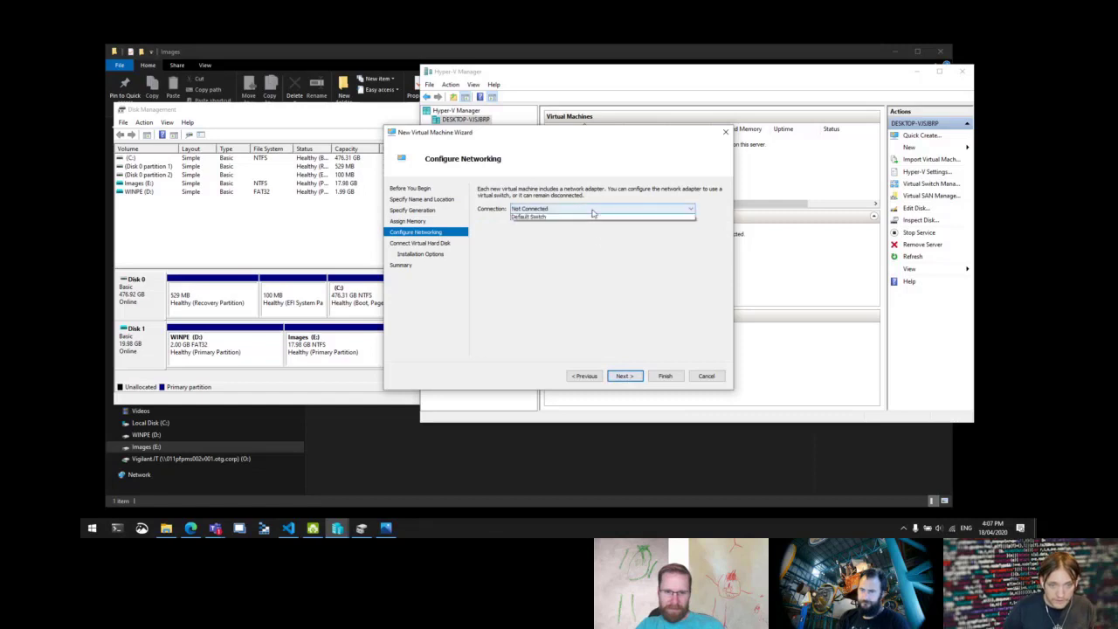
left_click(585, 217)
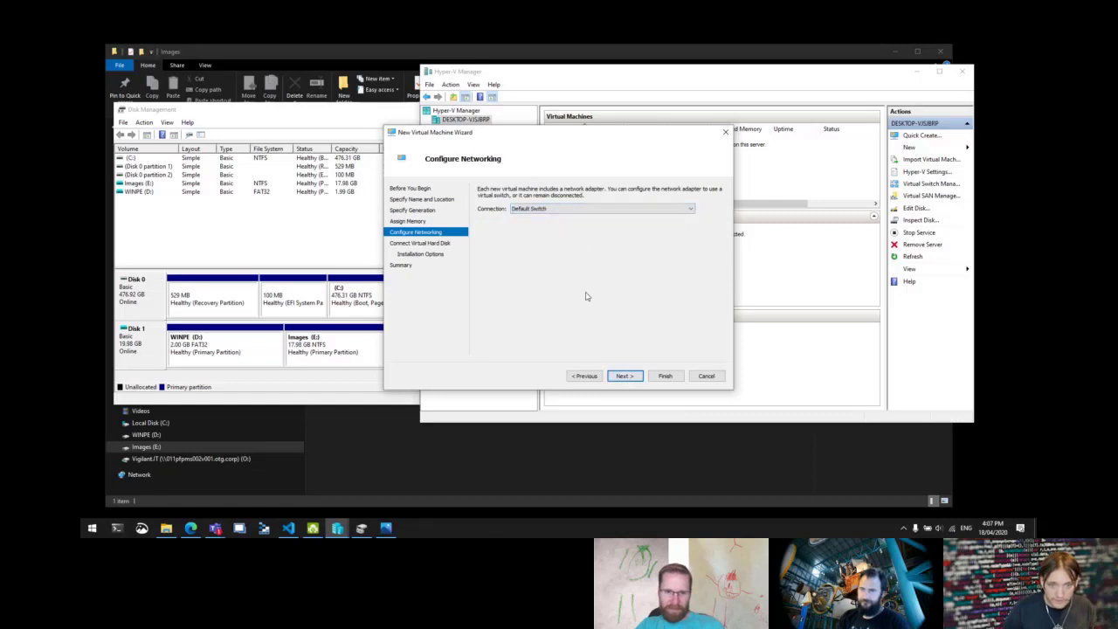
left_click(623, 376)
Switch to Disk Management, check Disk 1 and return to the wizard's virtual hard disk page.
left_click(520, 280)
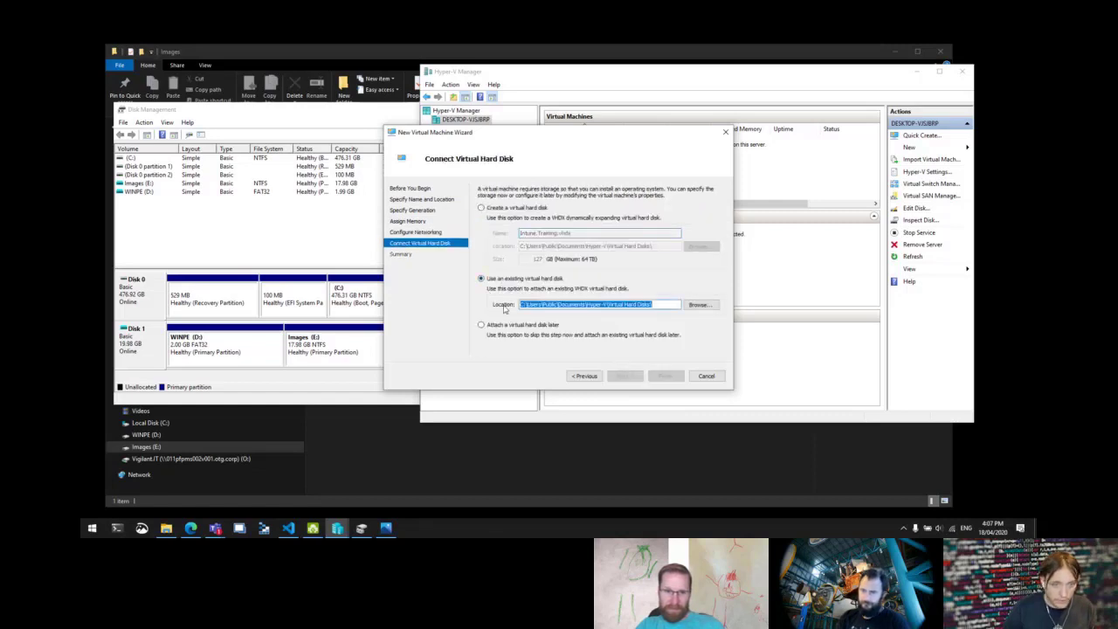
left_click(305, 372)
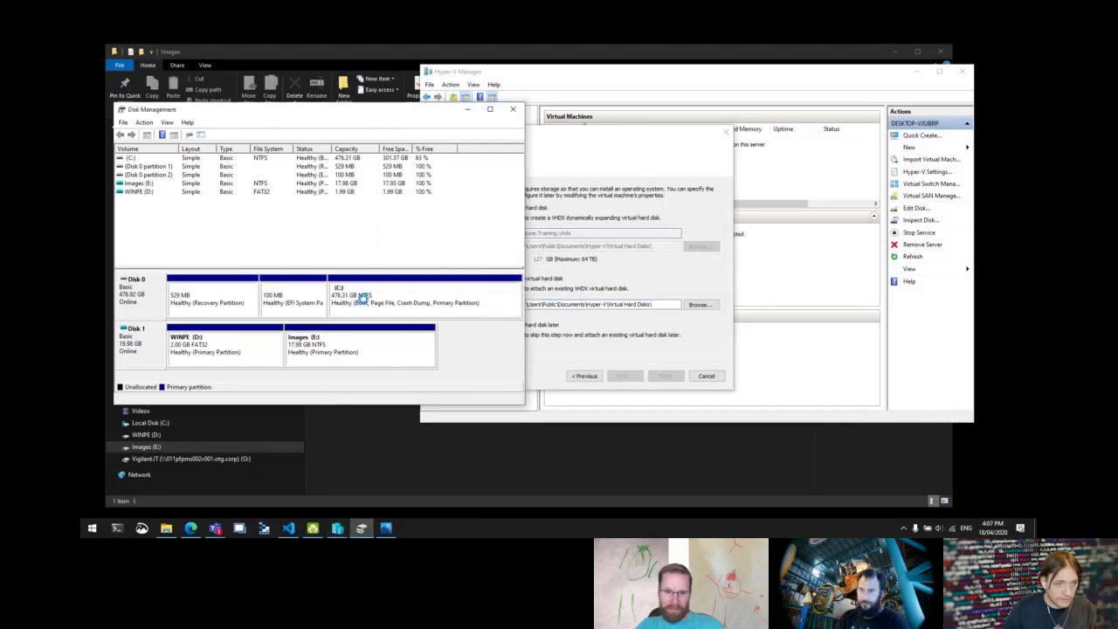
left_click_drag(320, 110, 401, 126)
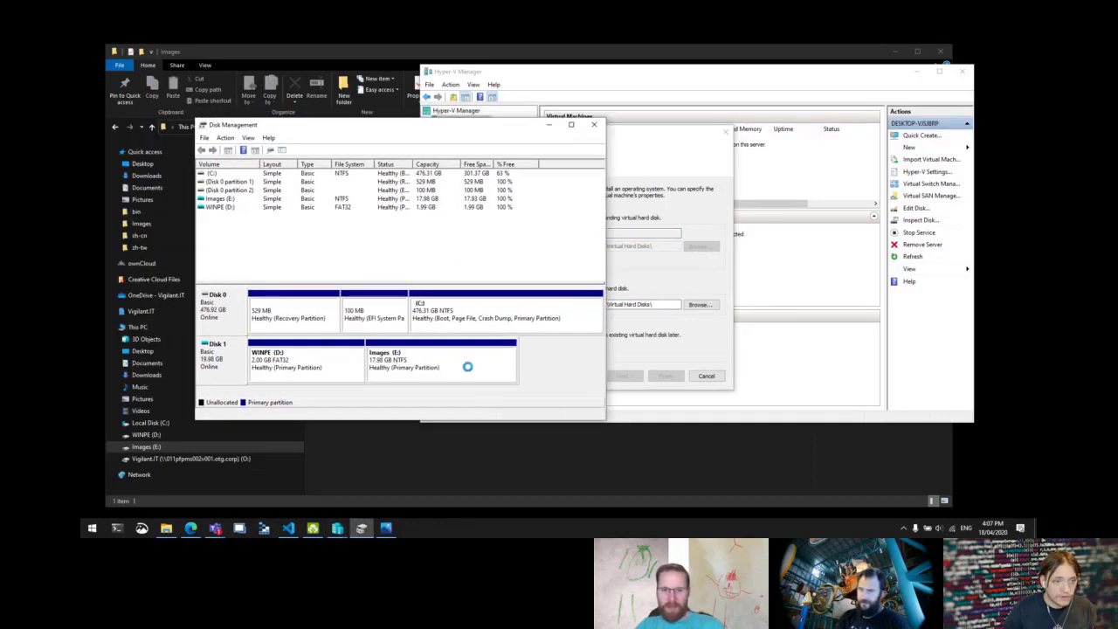
left_click(658, 358)
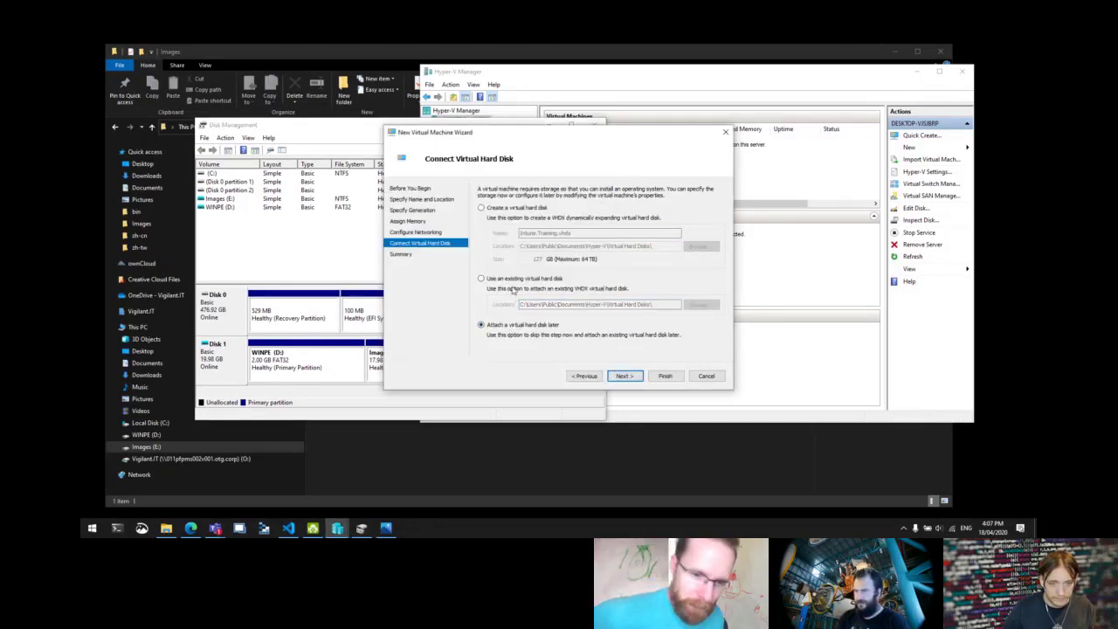
Use the existing virtual hard disk C:\bin\vhdx\win10.vhdx and finish creating the virtual machine.
left_click(511, 280)
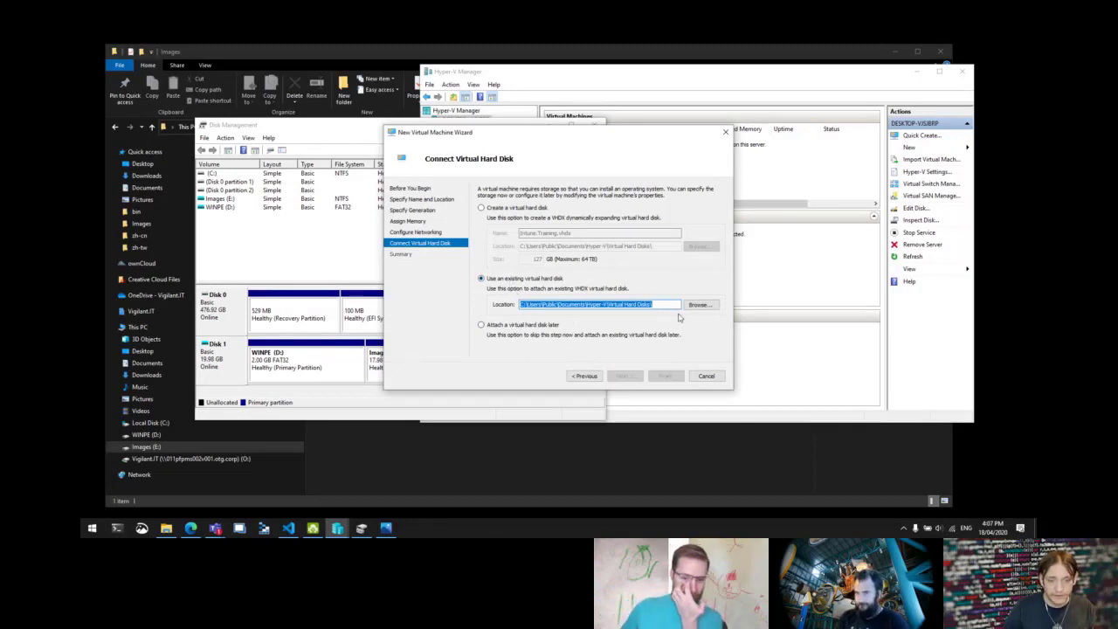
type("C:\\bin\\")
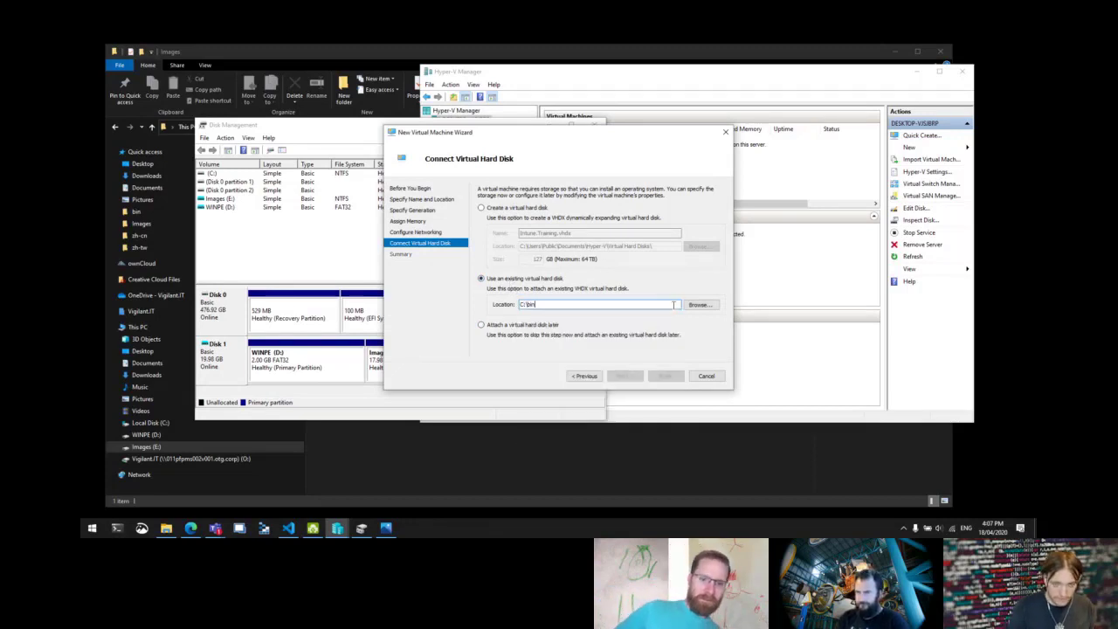
type("v")
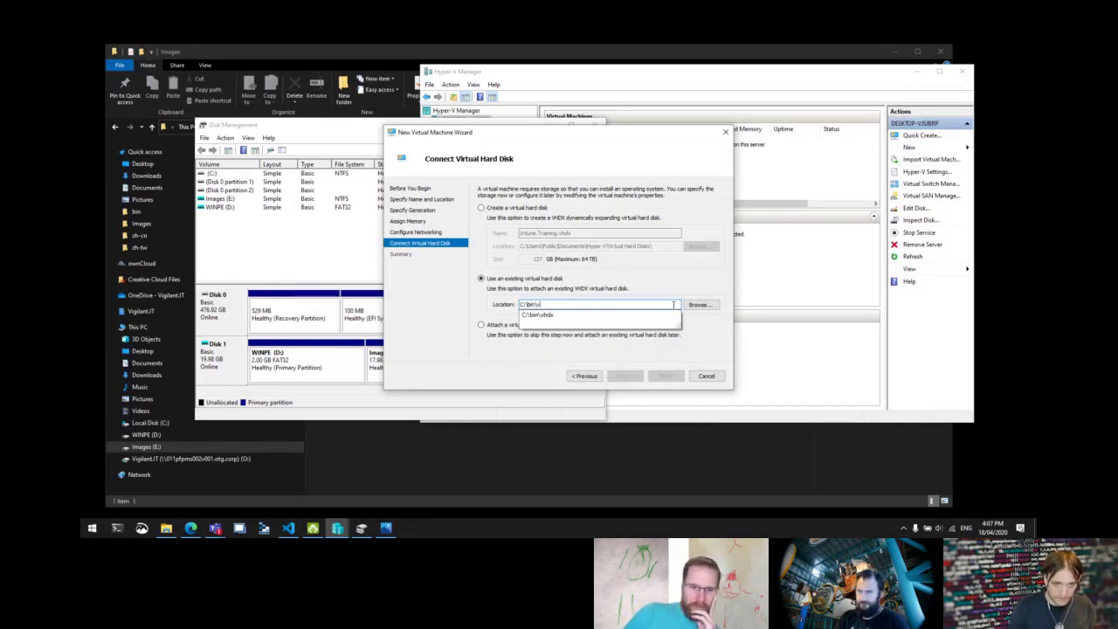
key("Down")
type("\\")
key("Down")
key("Return")
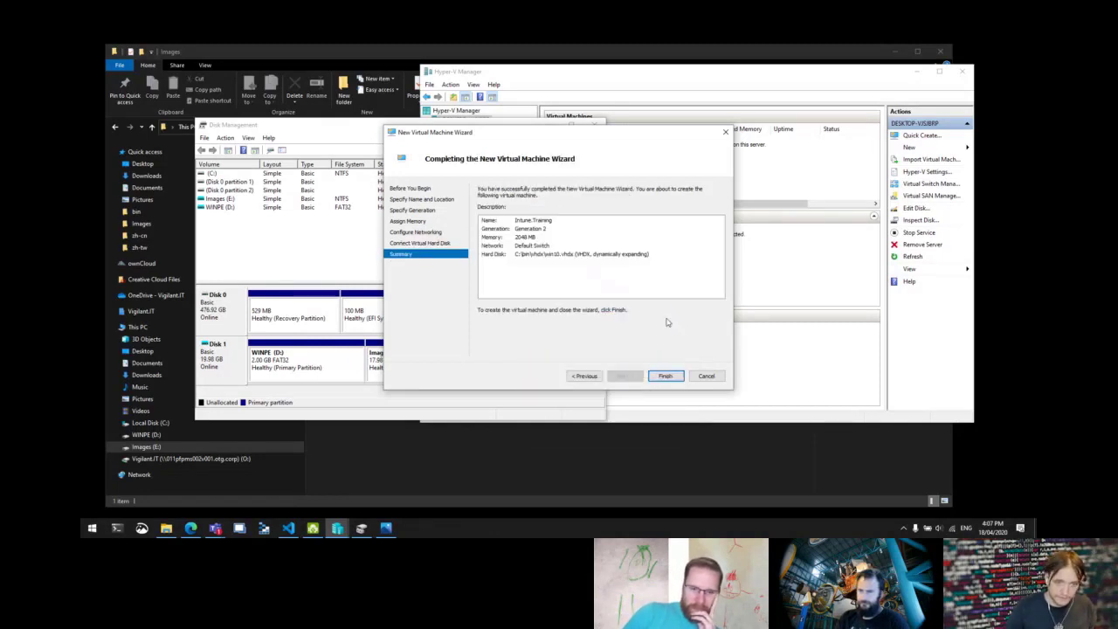
left_click(663, 376)
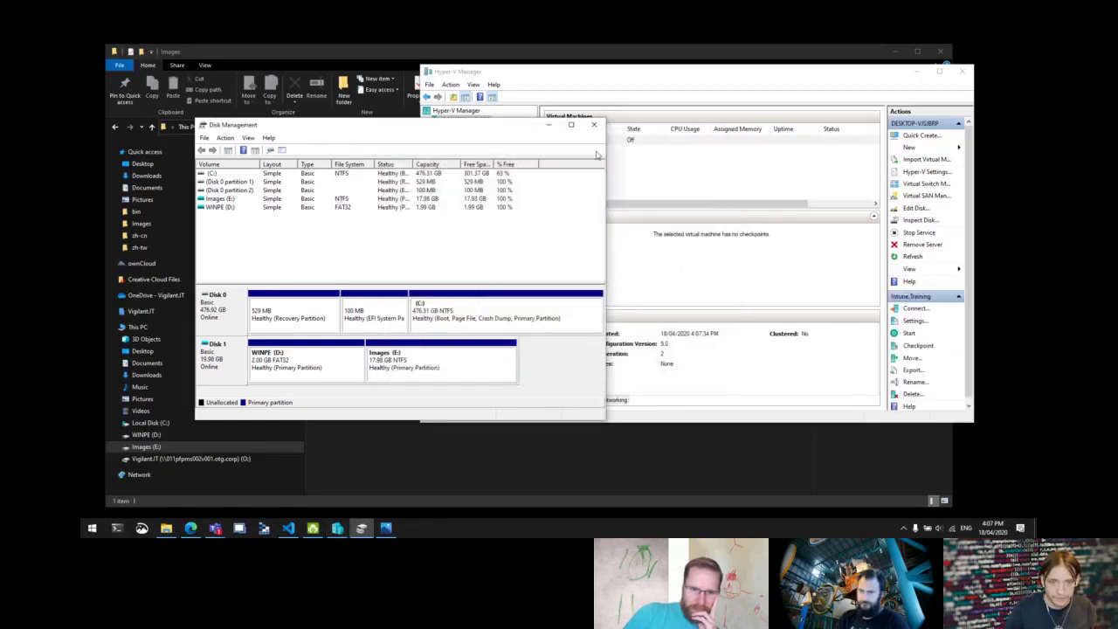
Close Disk Management and reopen it to load the current disk list.
left_click_drag(498, 128, 455, 149)
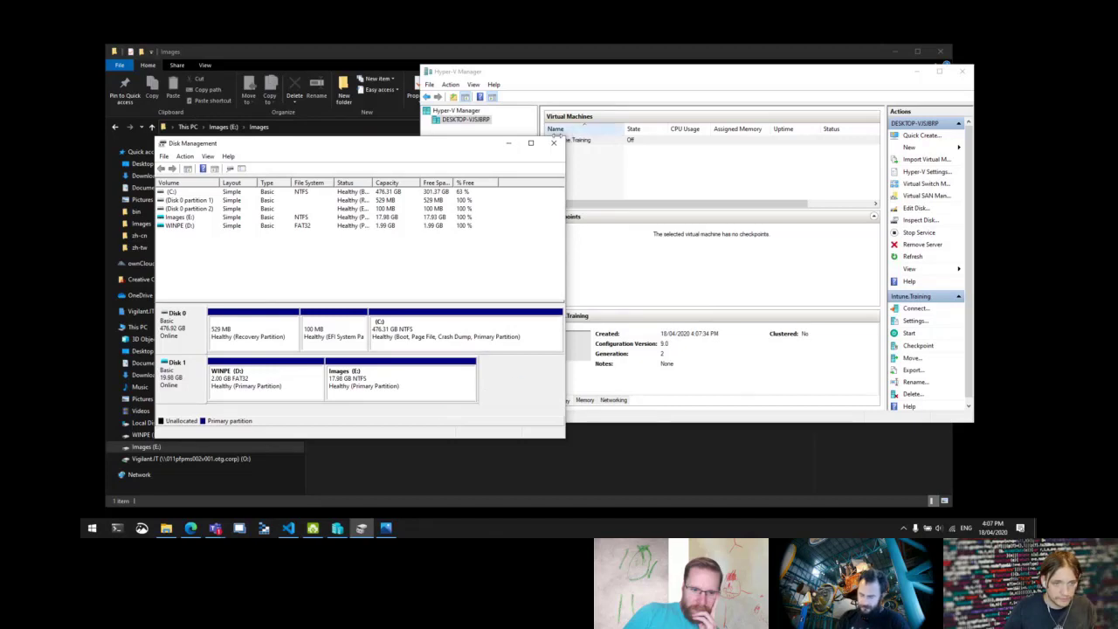
left_click(554, 144)
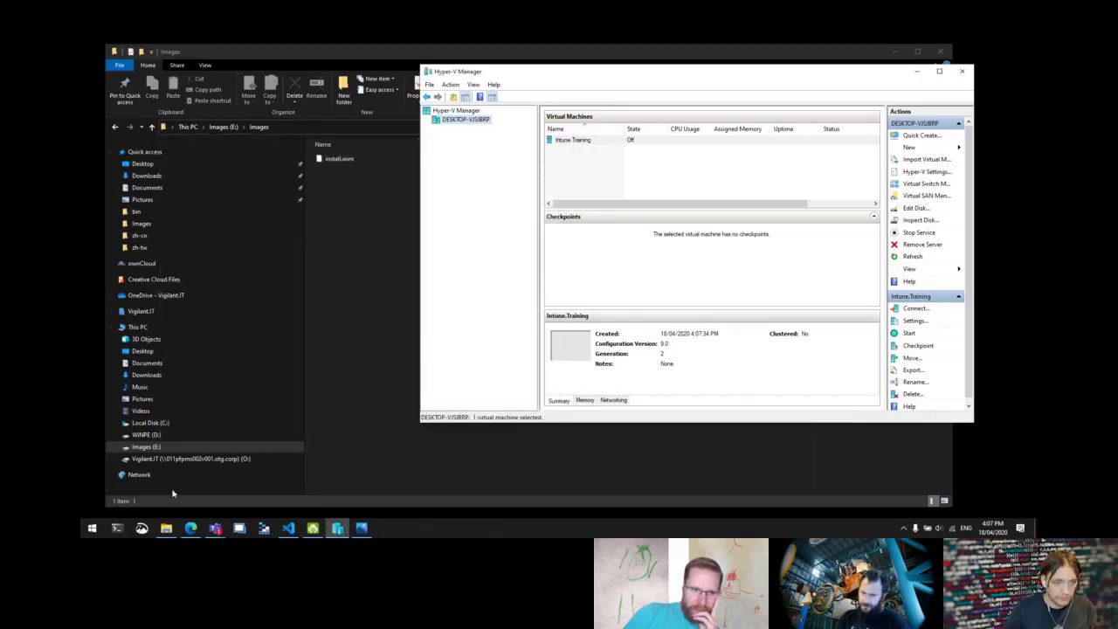
left_click(91, 528)
type("disk")
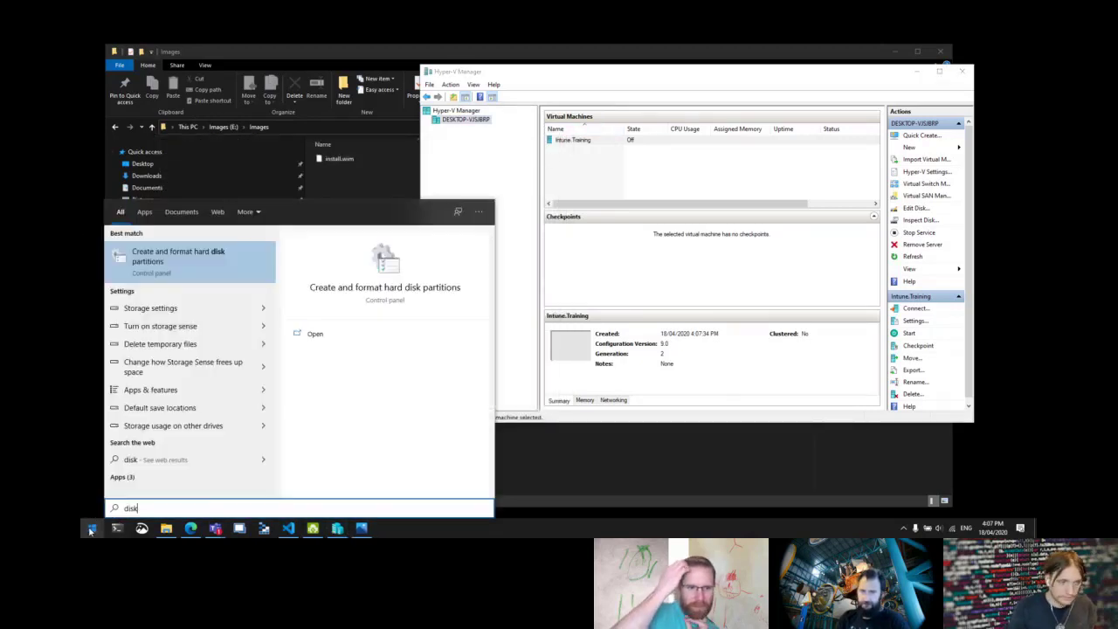
key("Escape")
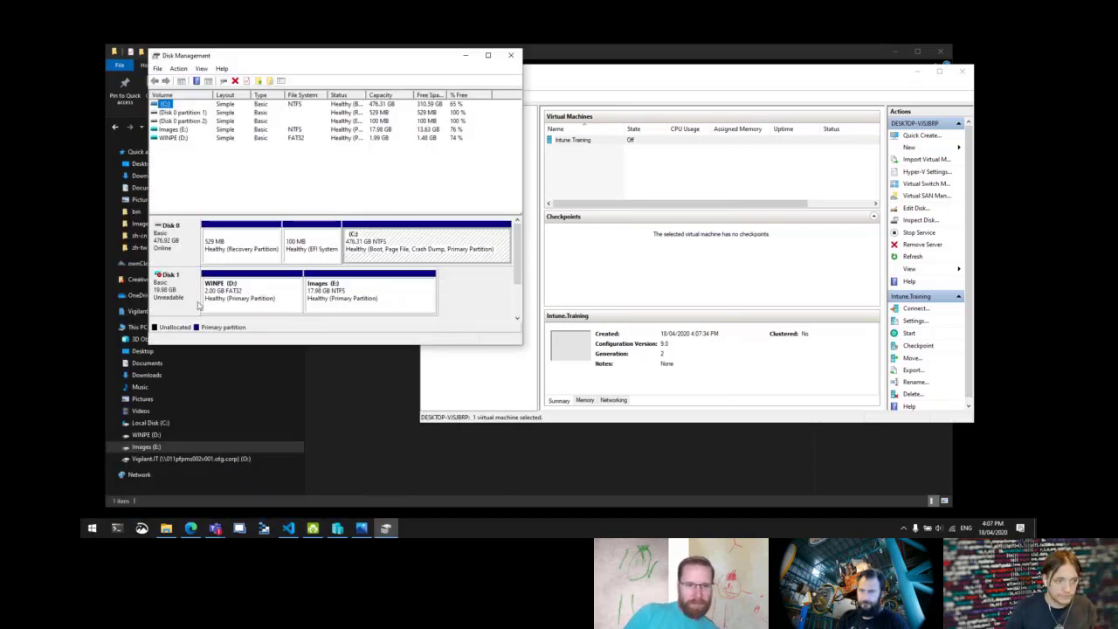
Enlarge the Disk Management window and check which actions Disk 1 and its WINPE (D:) partition offer.
right_click(183, 289)
left_click(307, 301)
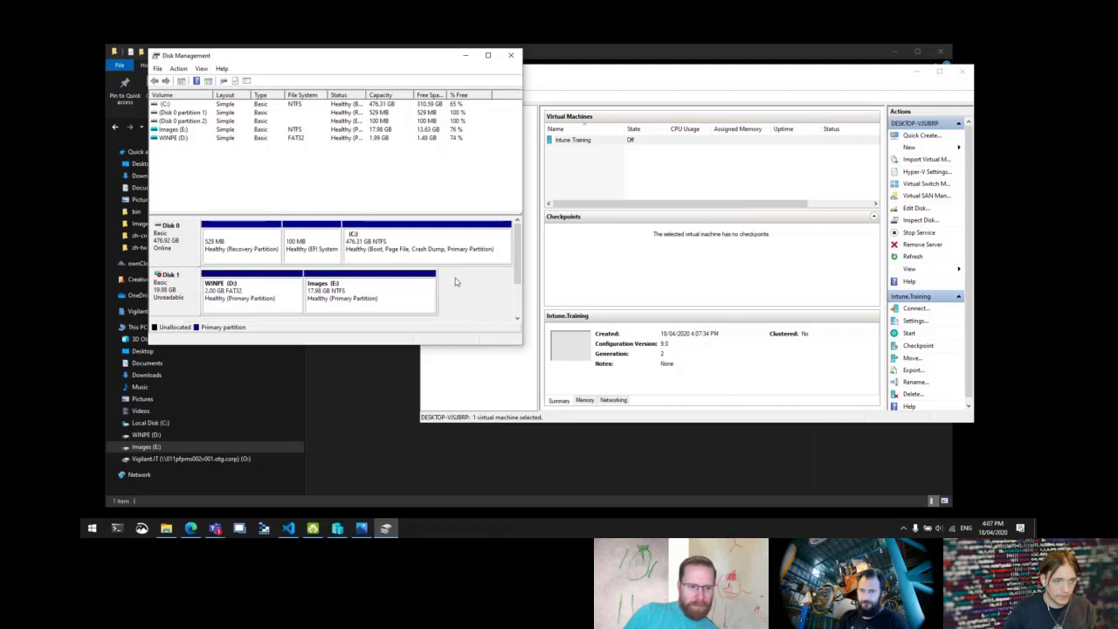
left_click_drag(518, 347, 586, 459)
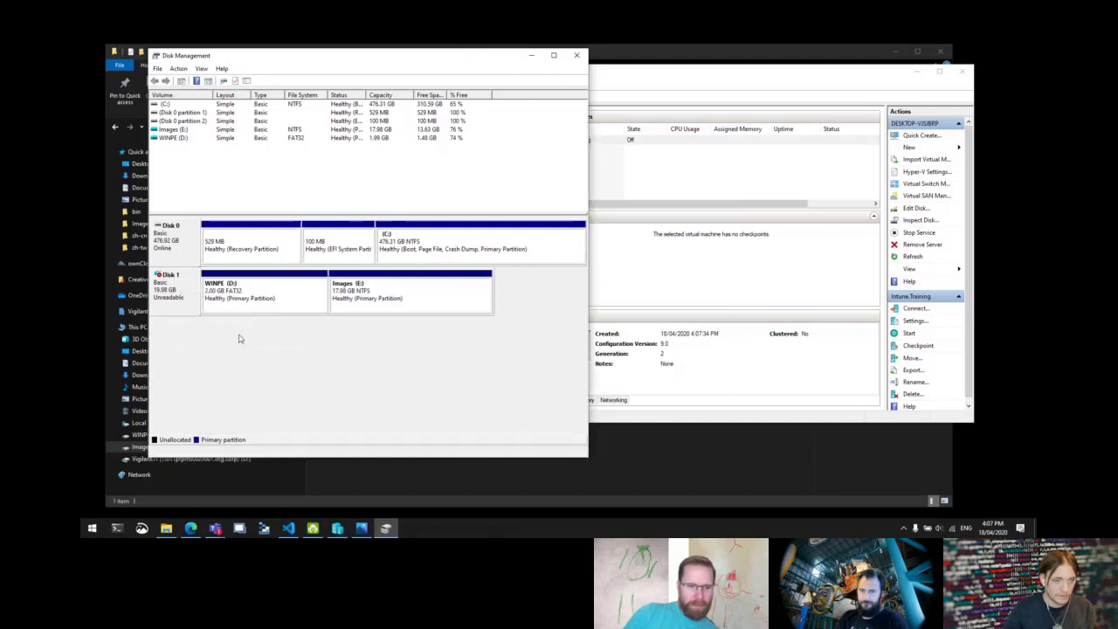
left_click(252, 301)
right_click(267, 298)
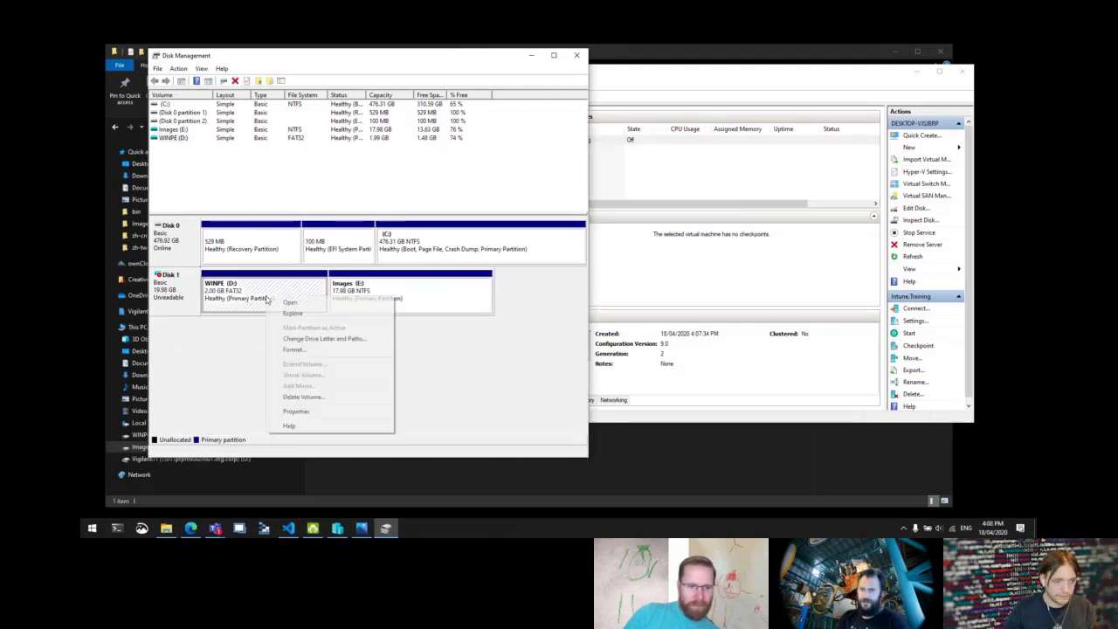
left_click(191, 175)
Refresh the disk and volume views and rescan the disks.
left_click(178, 69)
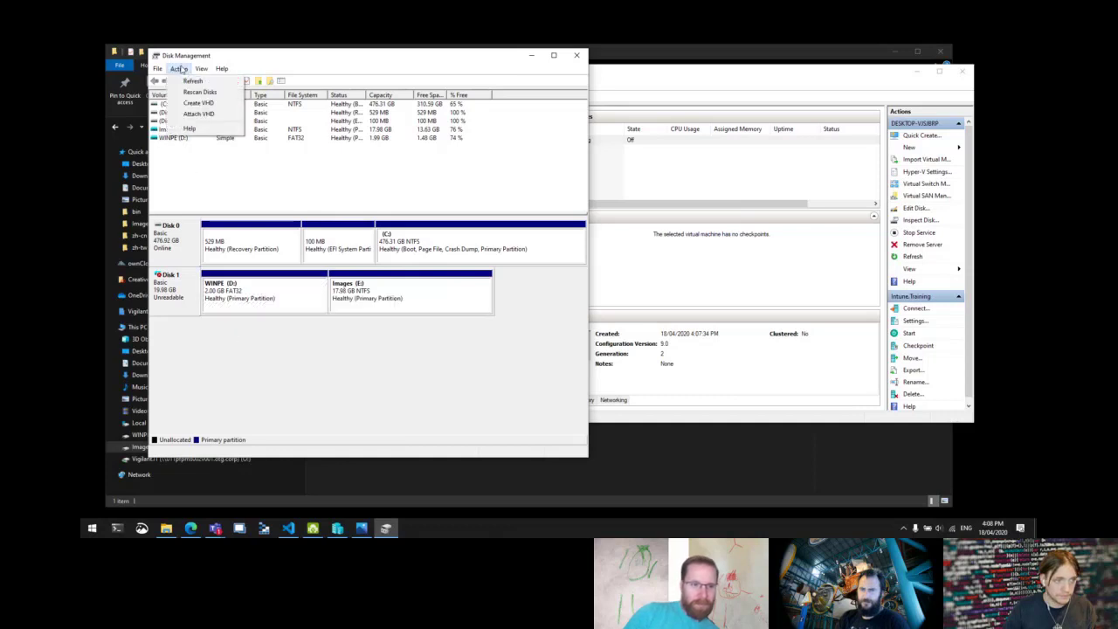
left_click(192, 81)
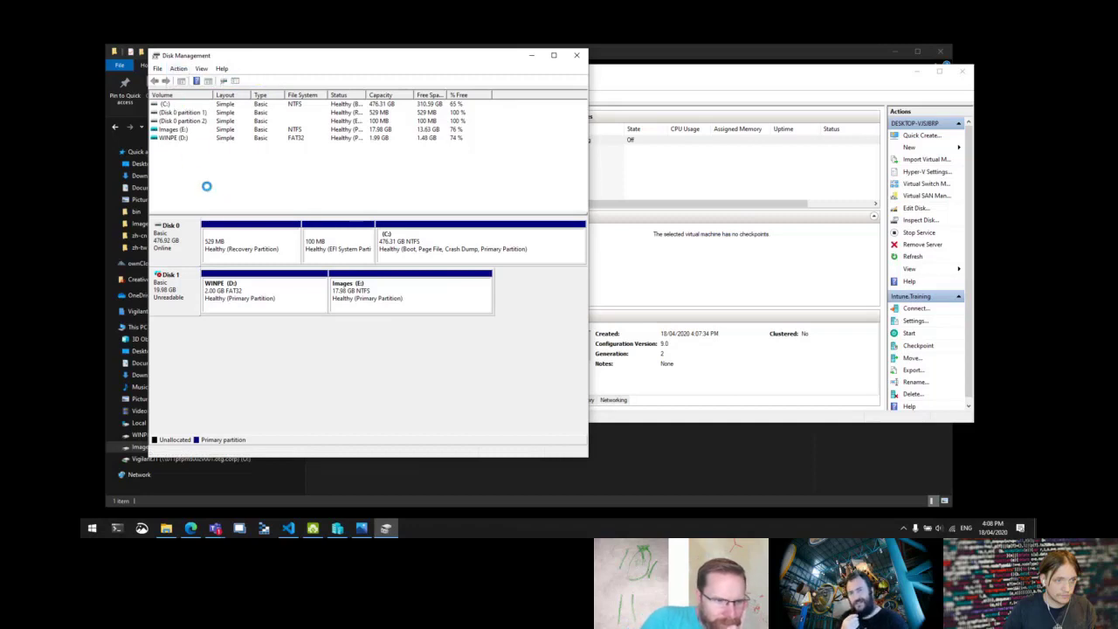
left_click(178, 68)
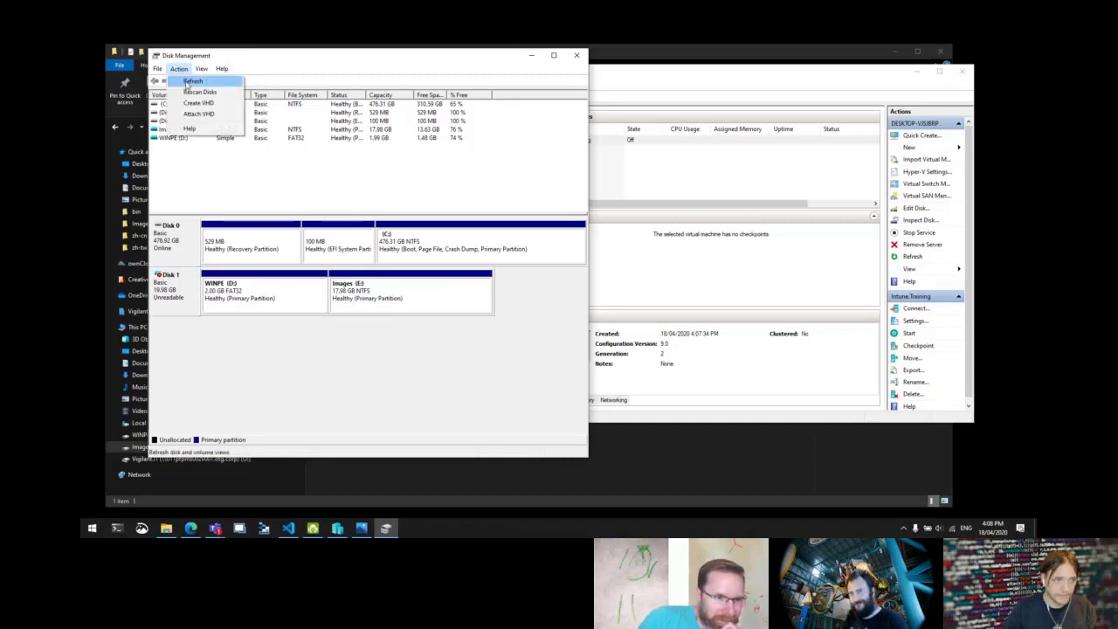
left_click(192, 90)
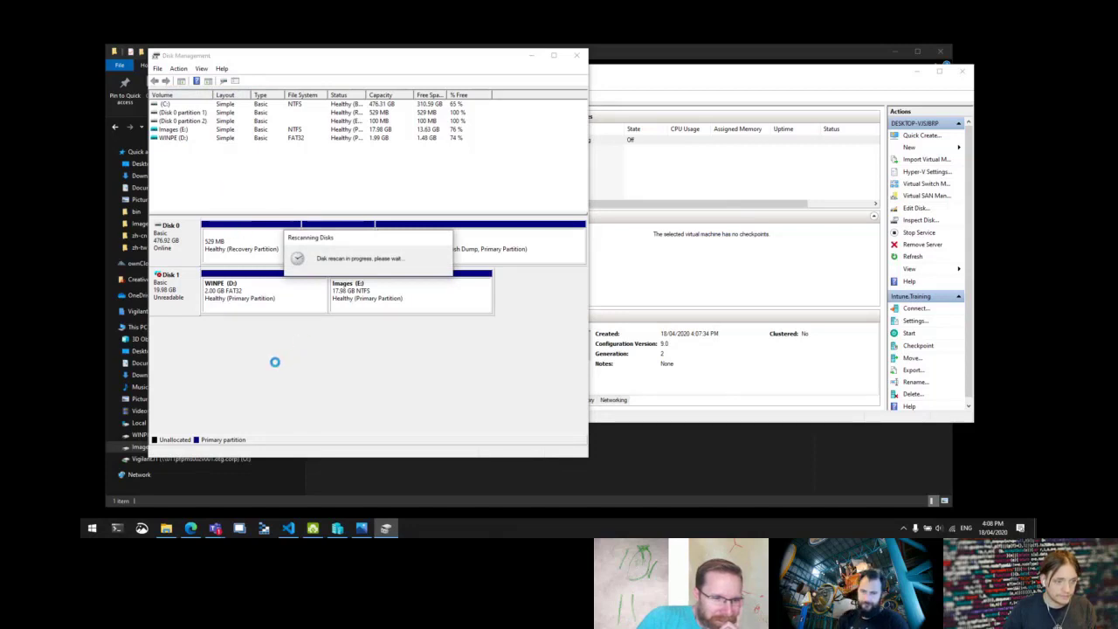
Check the actions offered for Disk 1 and select its Images (E:) and WINPE (D:) volumes in turn.
right_click(191, 304)
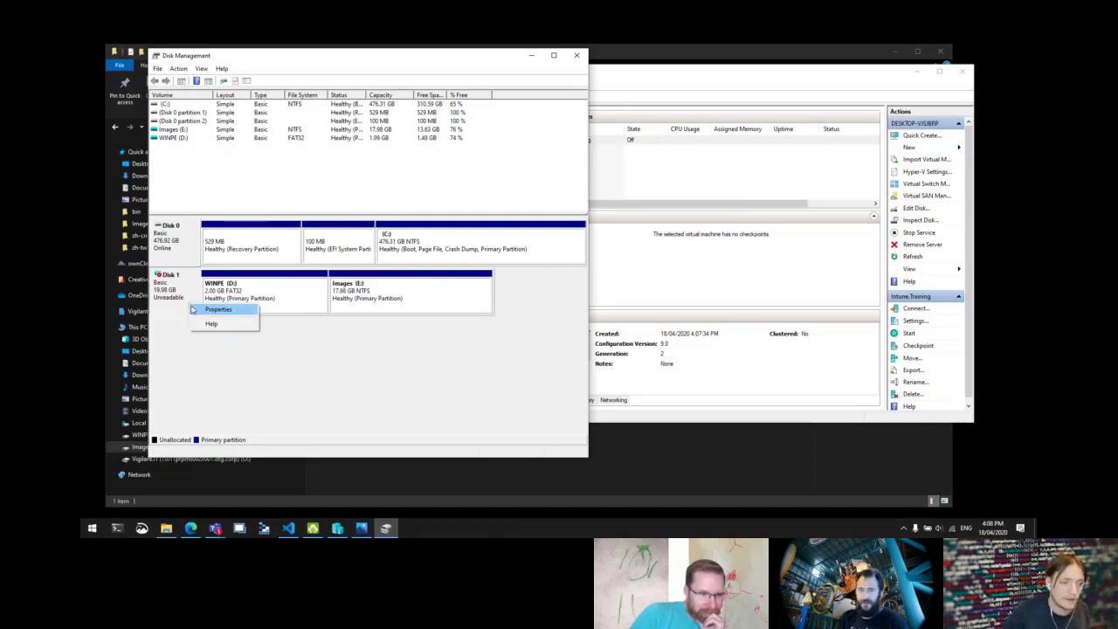
left_click(325, 349)
left_click(171, 130)
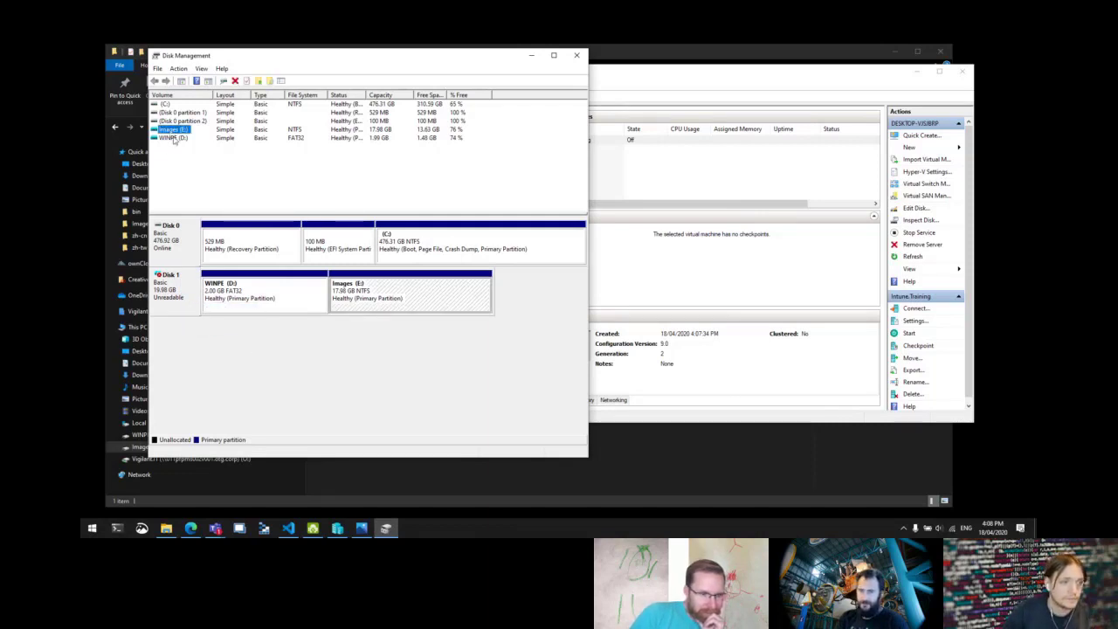
left_click(173, 138)
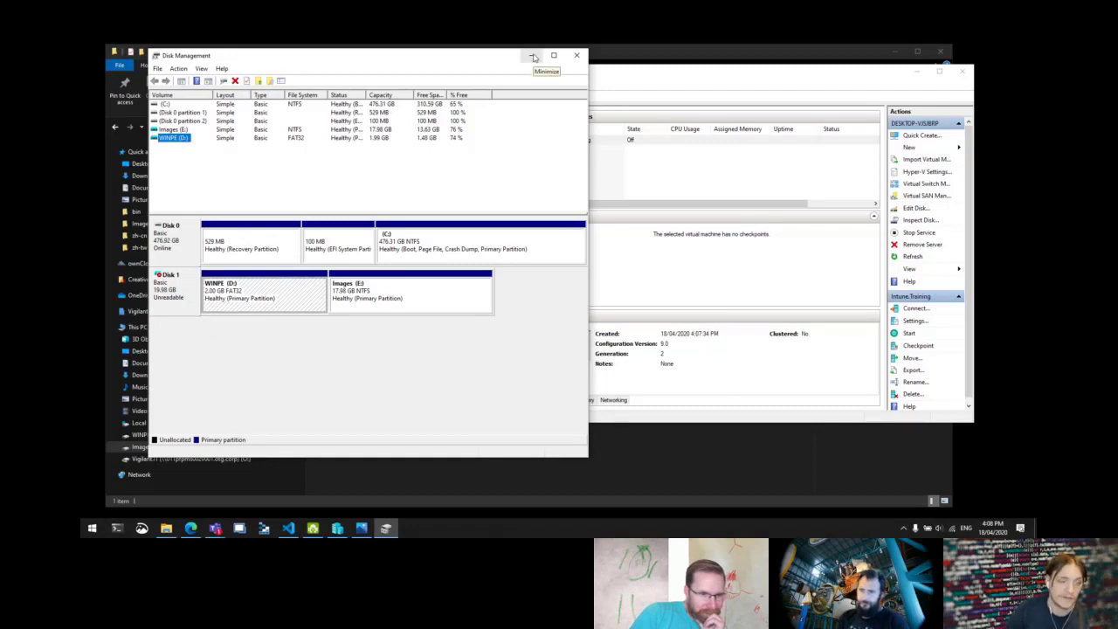
Minimize Disk Management and bring it back to check which disks are still attached to the host.
left_click(533, 58)
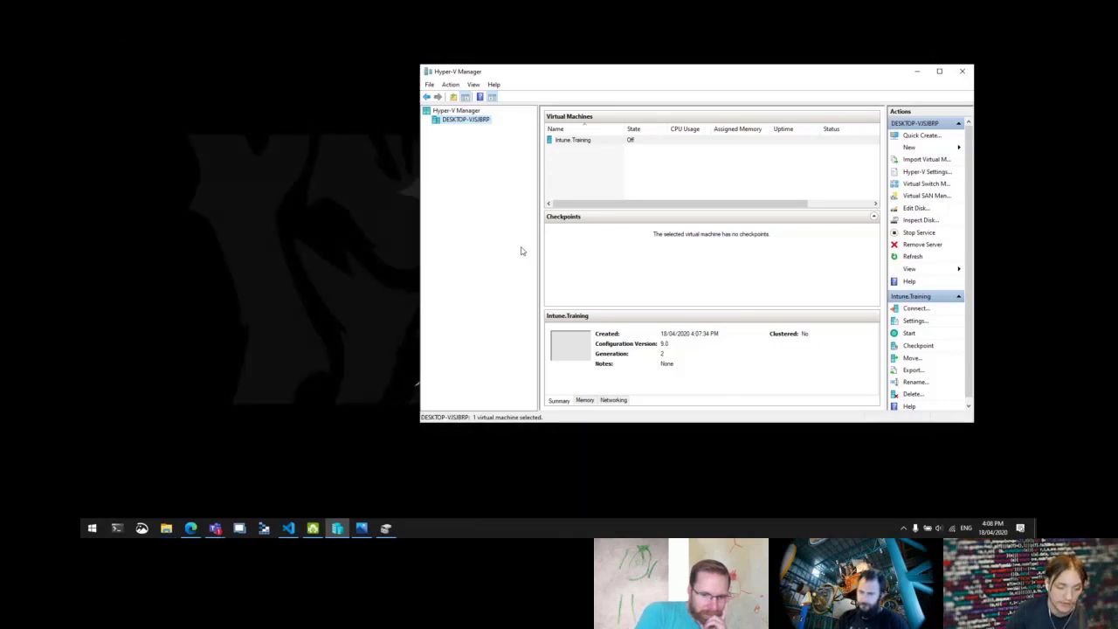
left_click(294, 449)
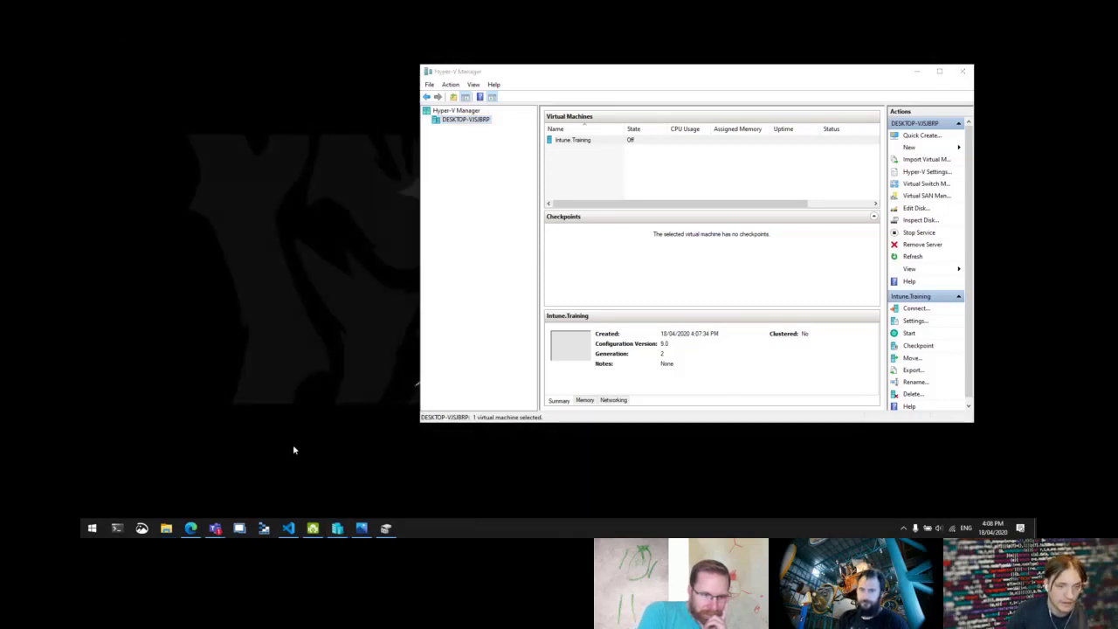
left_click(386, 527)
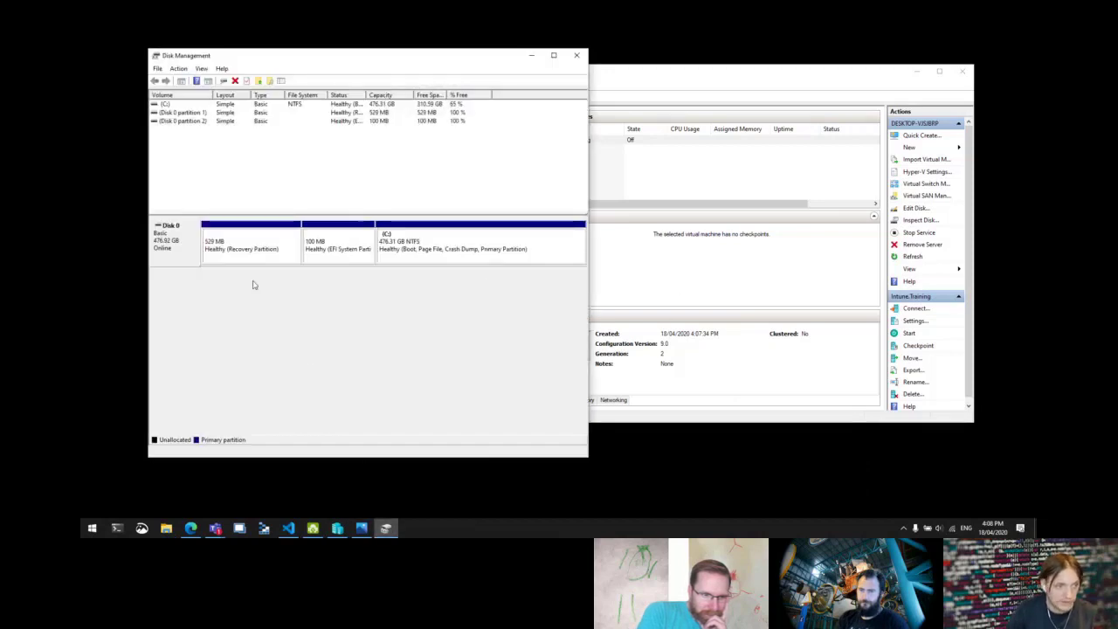
left_click(685, 307)
right_click(590, 147)
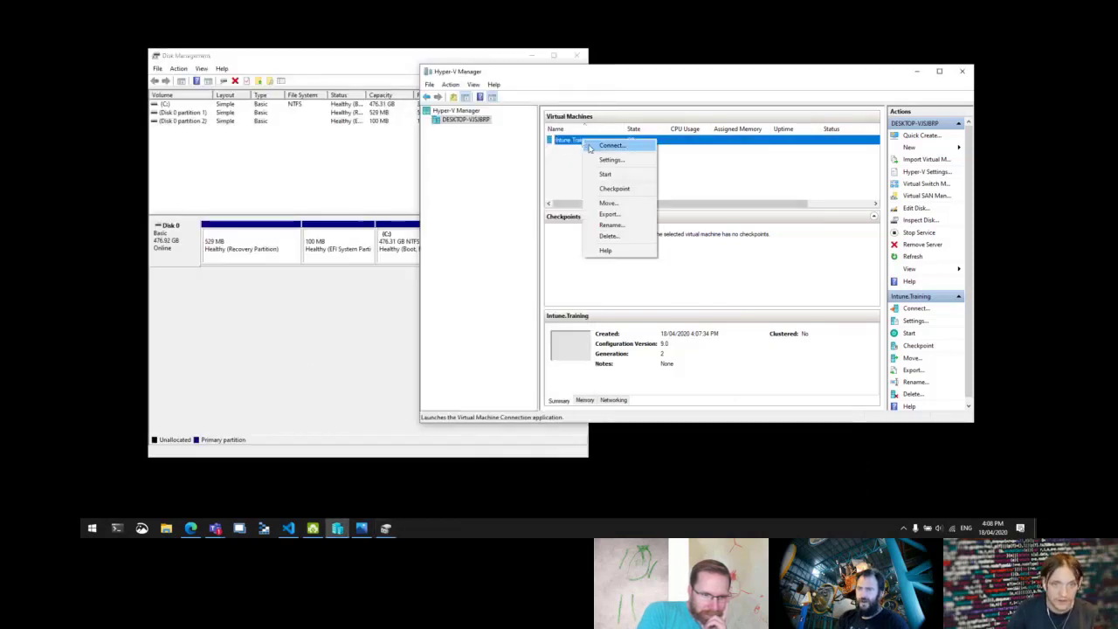
left_click(590, 146)
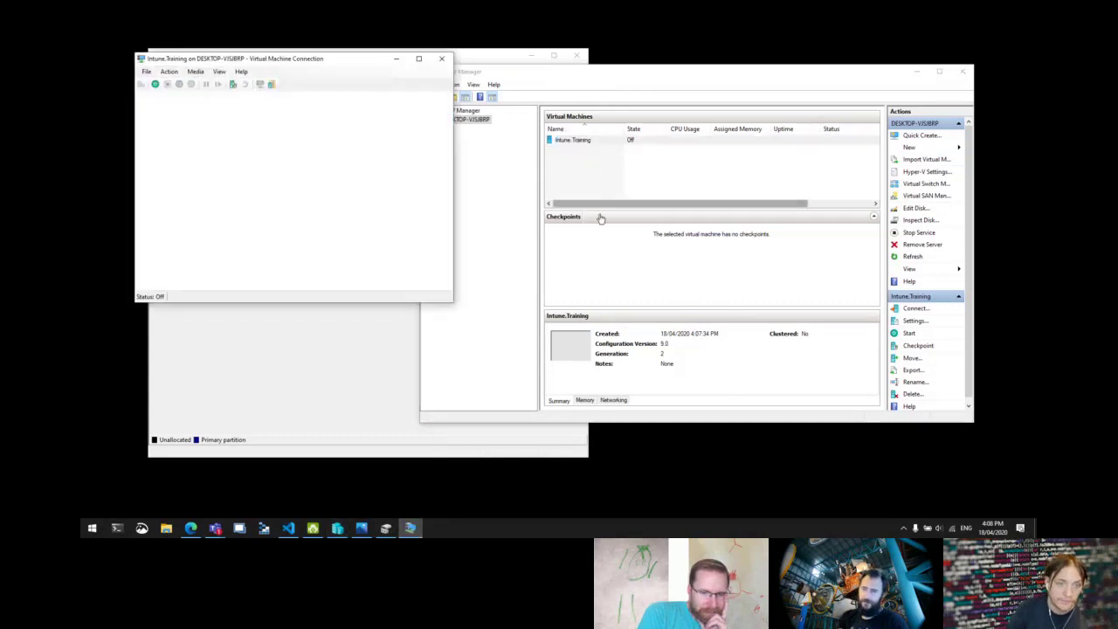
left_click_drag(352, 64, 809, 60)
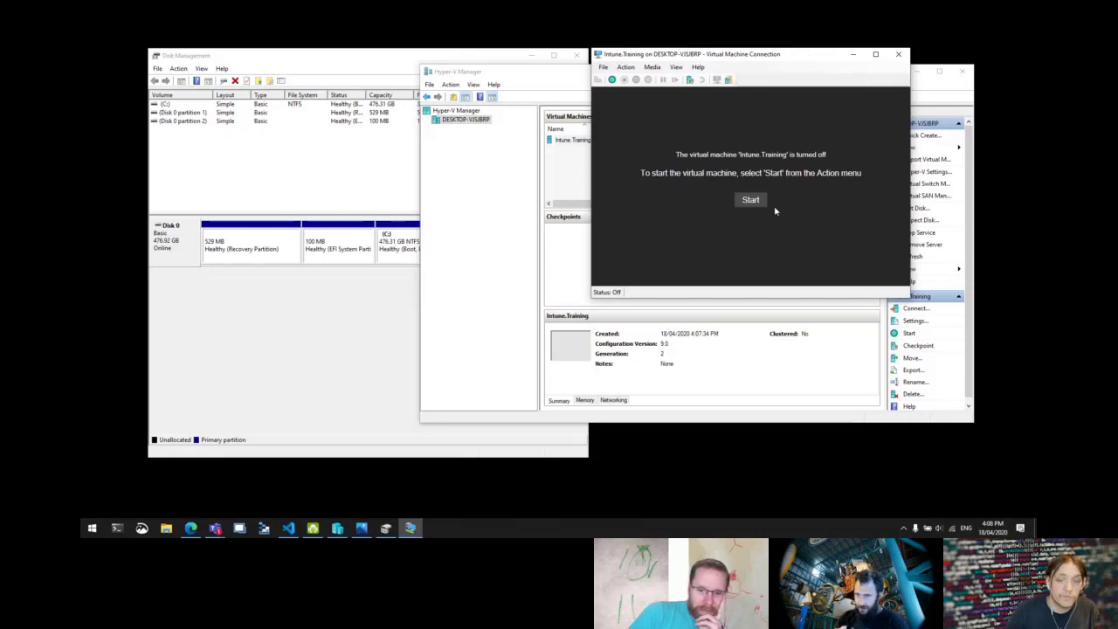
left_click(901, 55)
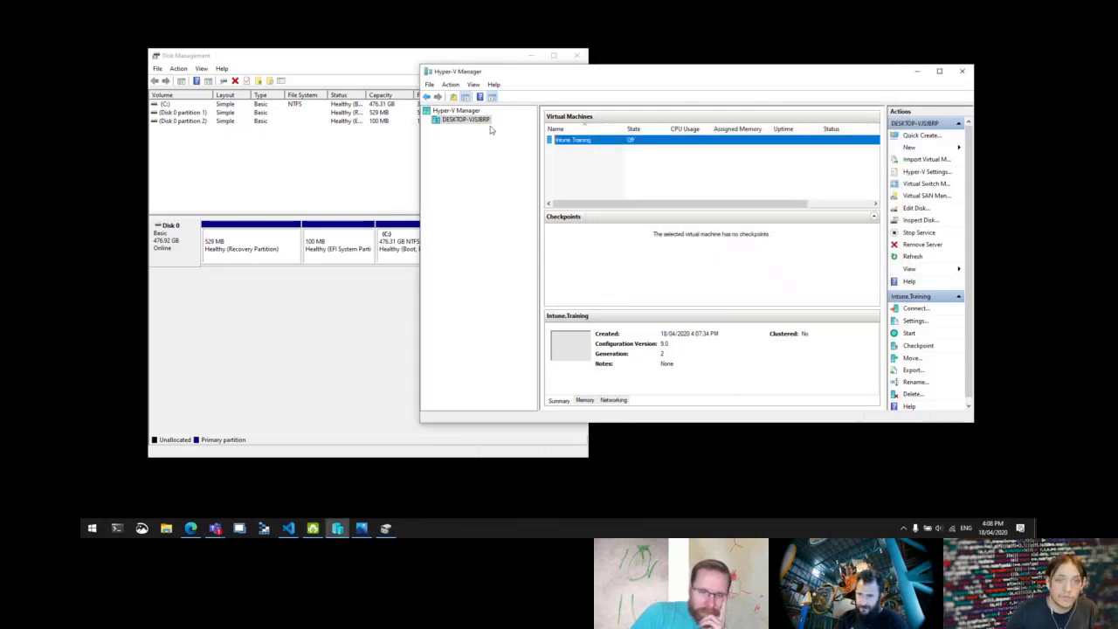
left_click(431, 85)
left_click(432, 87)
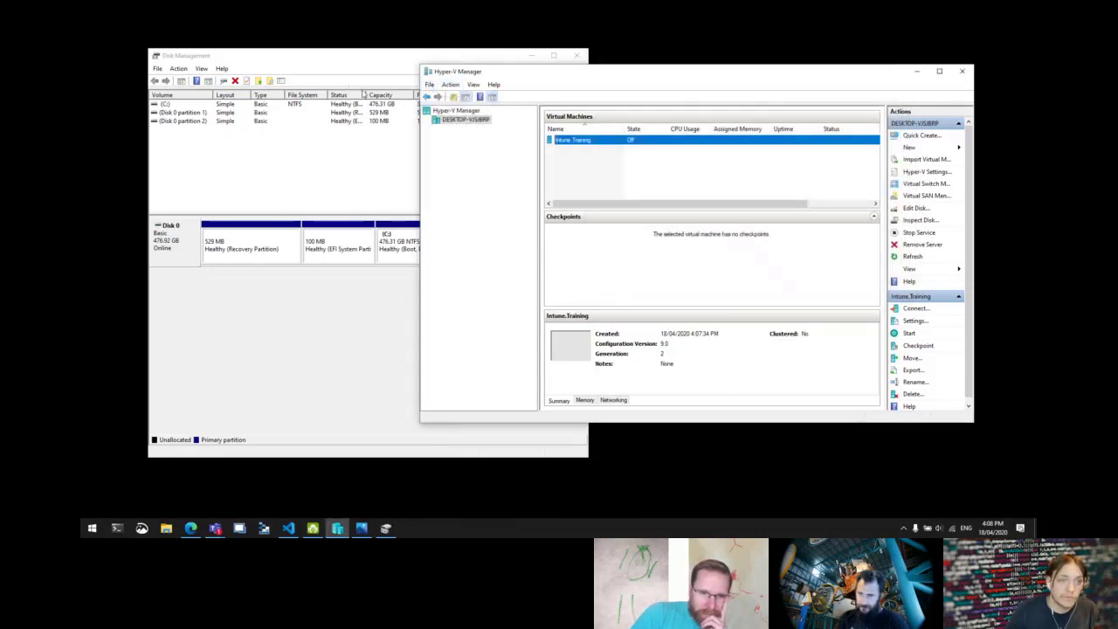
Open the settings of the Intune.Training machine, move its win10.vhdx hard drive to SCSI location 1 and apply the change.
right_click(589, 146)
left_click(611, 163)
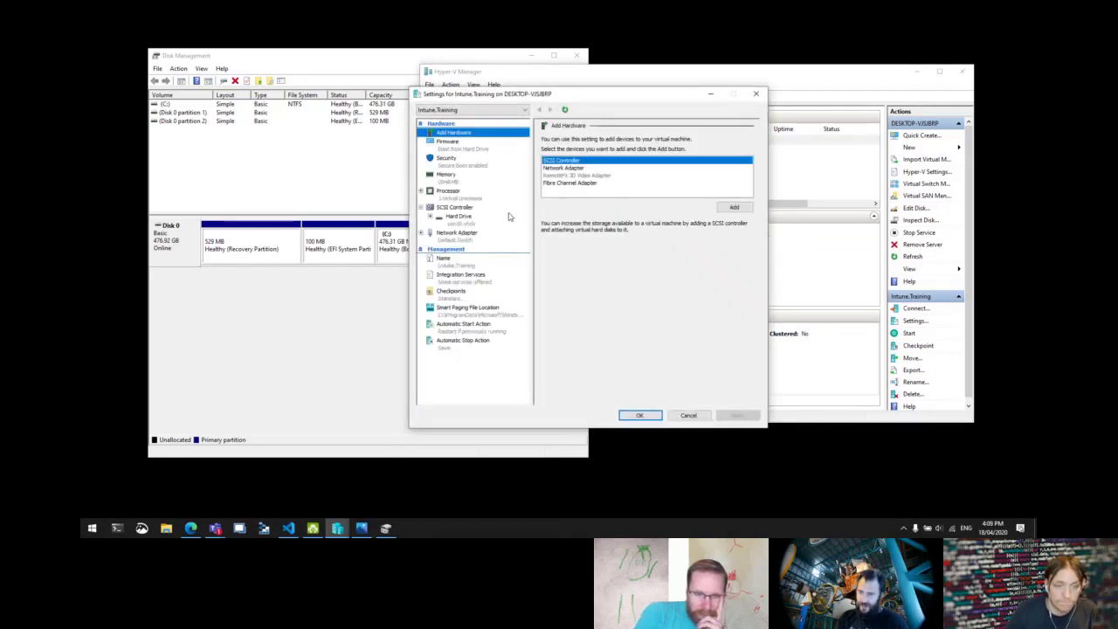
left_click(455, 149)
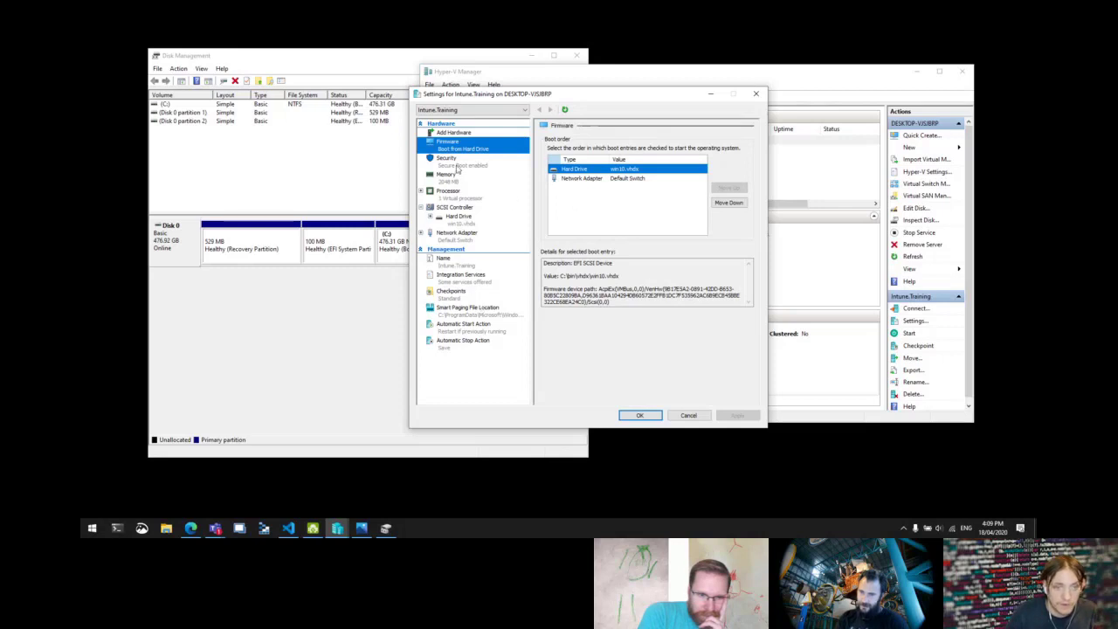
left_click(455, 207)
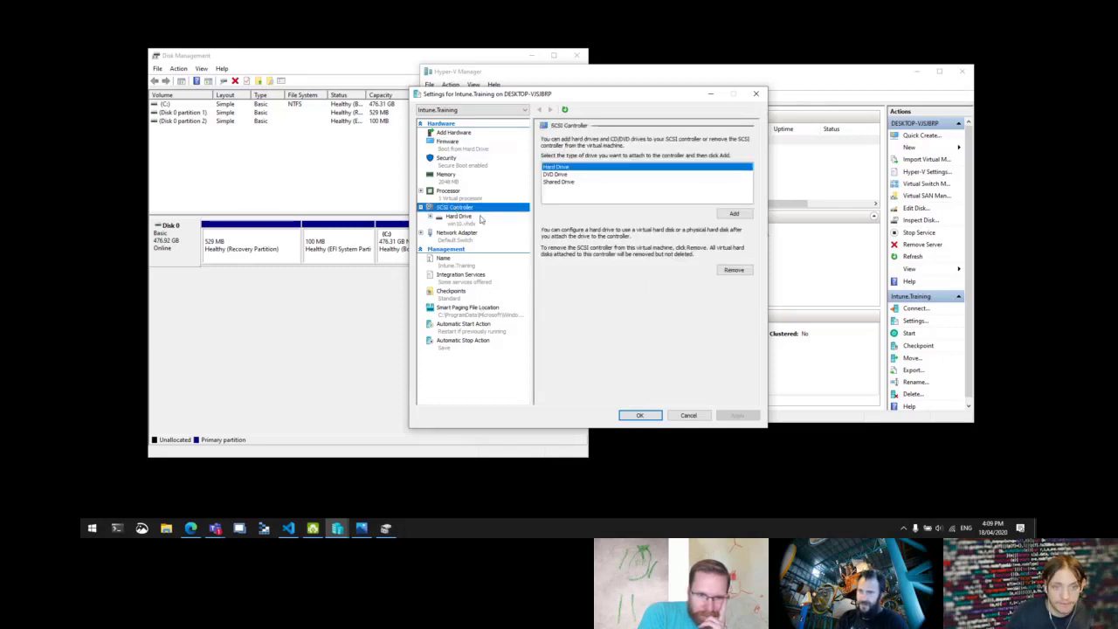
left_click(734, 214)
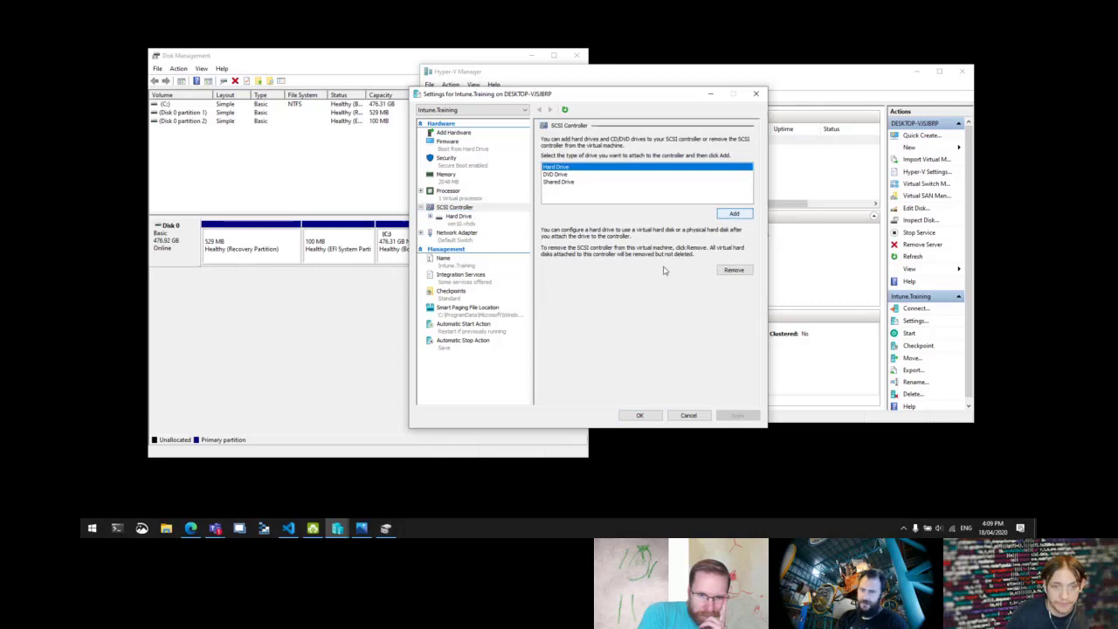
left_click(460, 218)
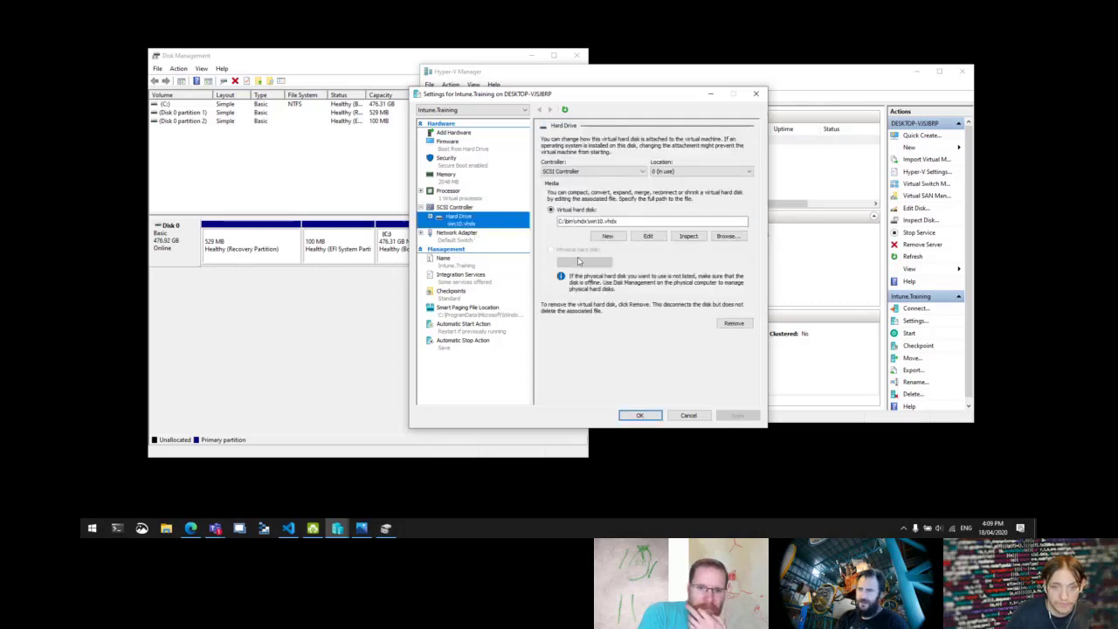
left_click(685, 171)
left_click(681, 185)
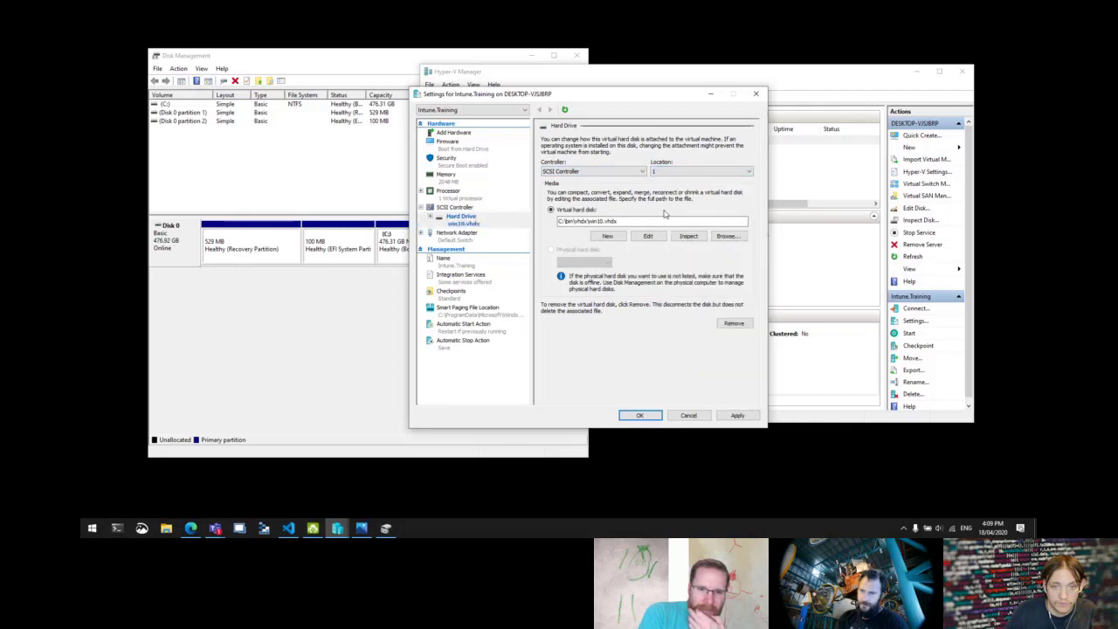
left_click(737, 415)
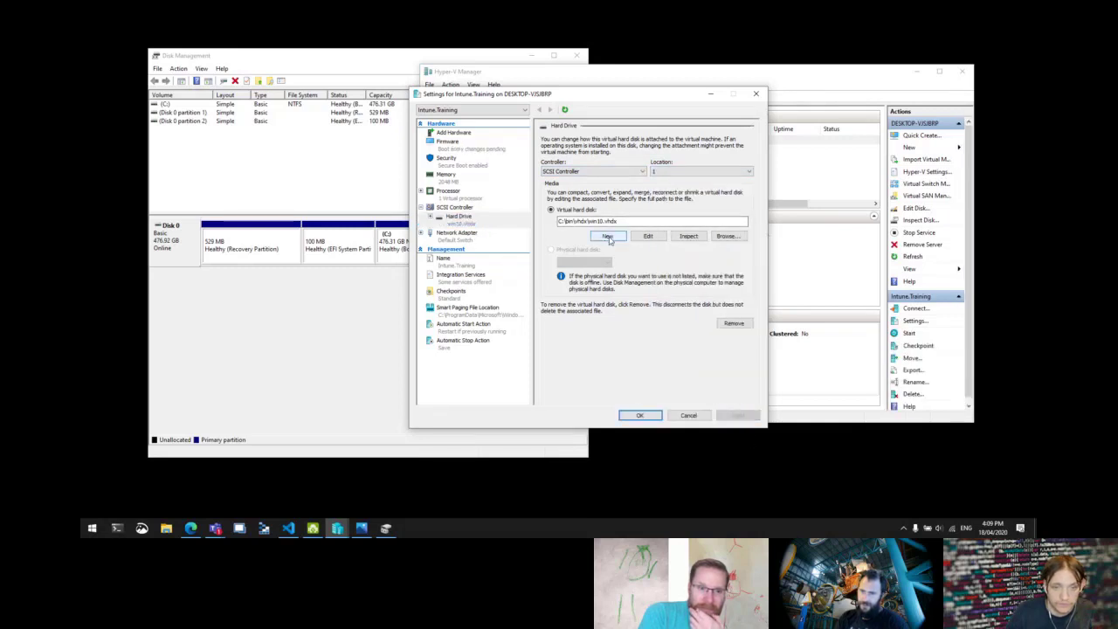
Add another hard drive to the SCSI controller, backed by a new virtual hard disk with the wizard's default settings, and apply it.
left_click(460, 208)
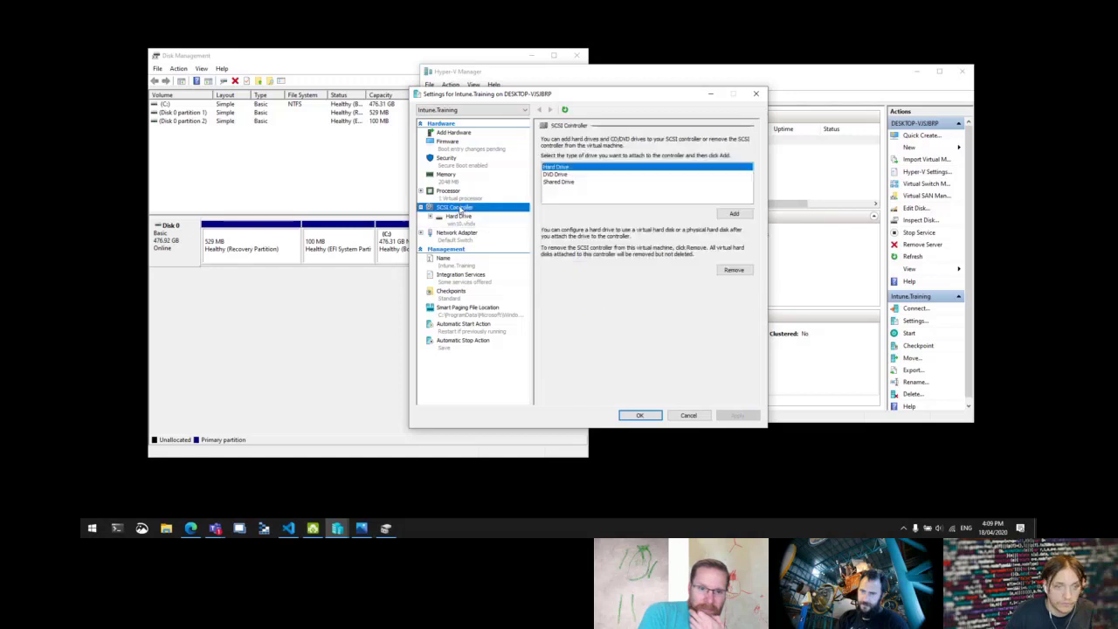
left_click(734, 213)
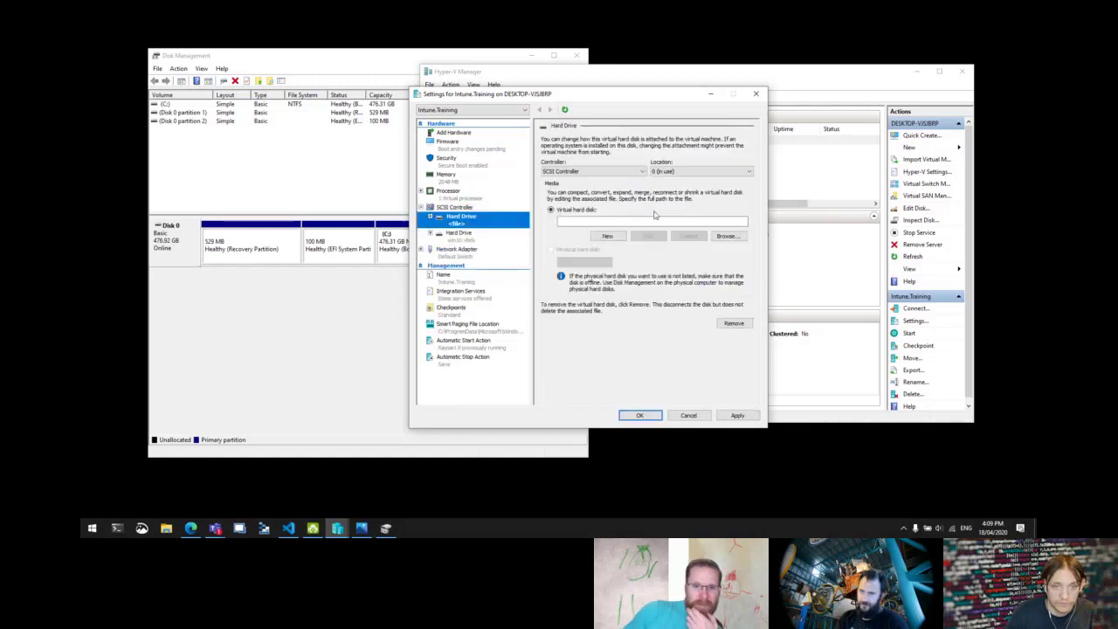
left_click(615, 238)
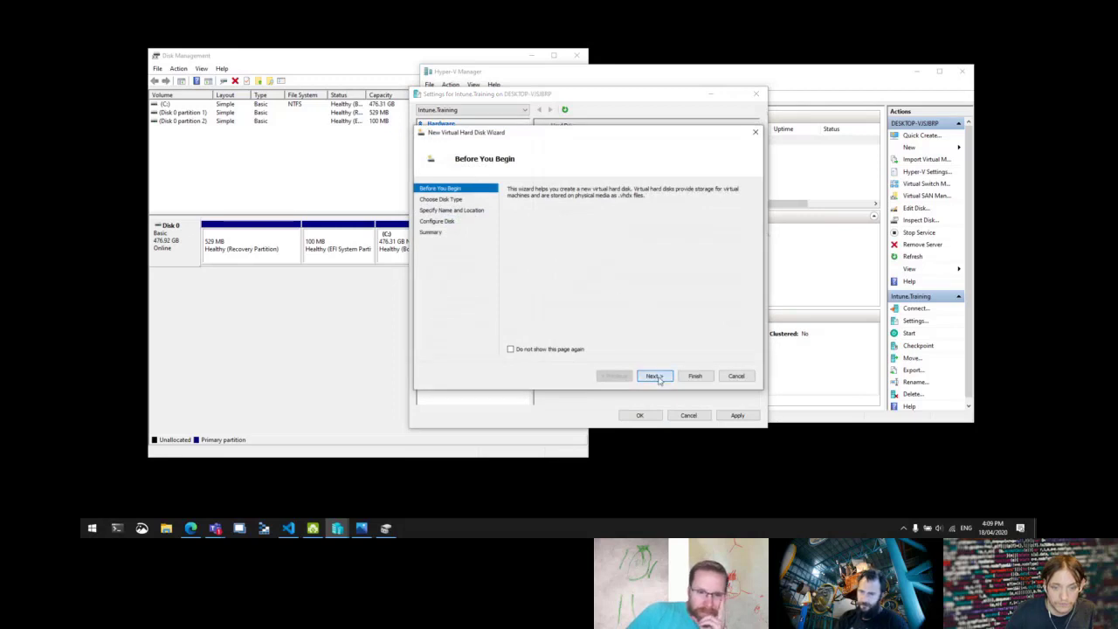
left_click(656, 376)
left_click(657, 376)
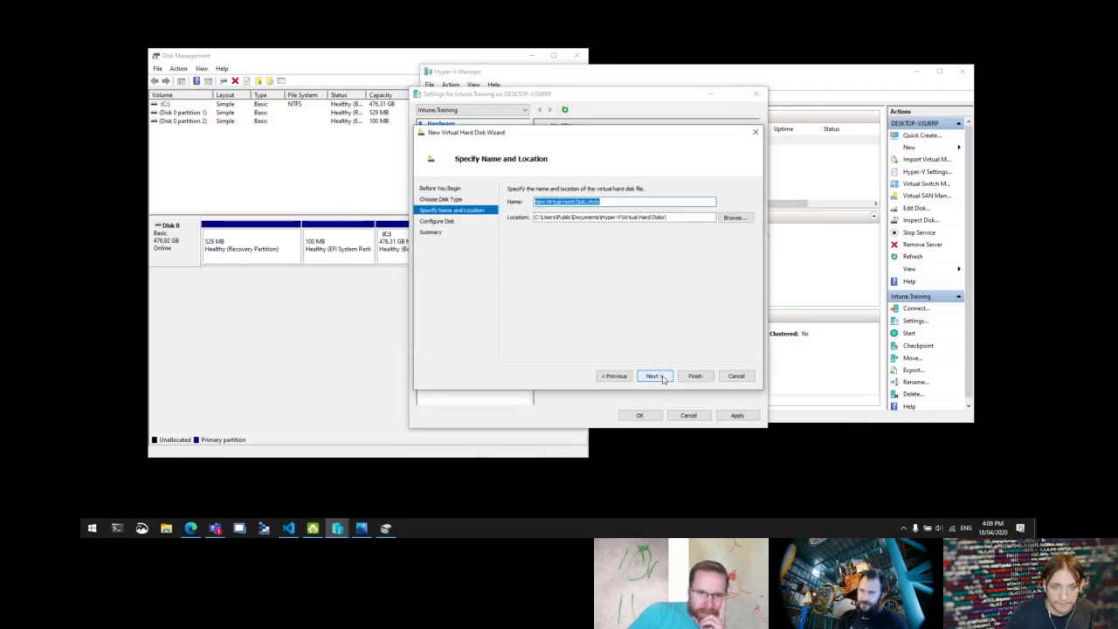
left_click(656, 376)
left_click(656, 376)
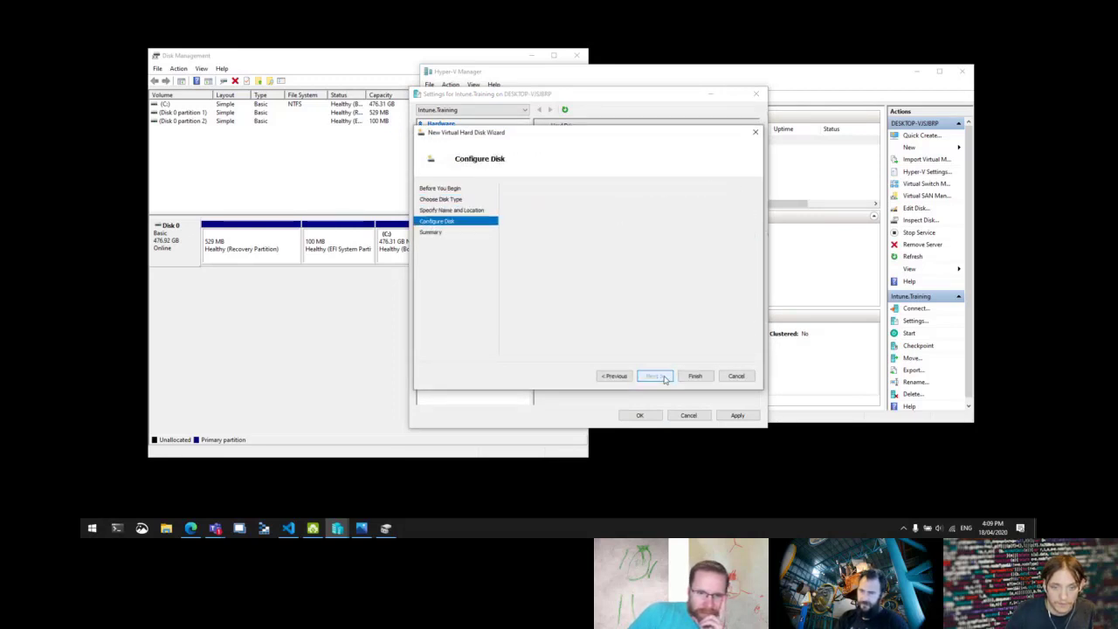
left_click(693, 376)
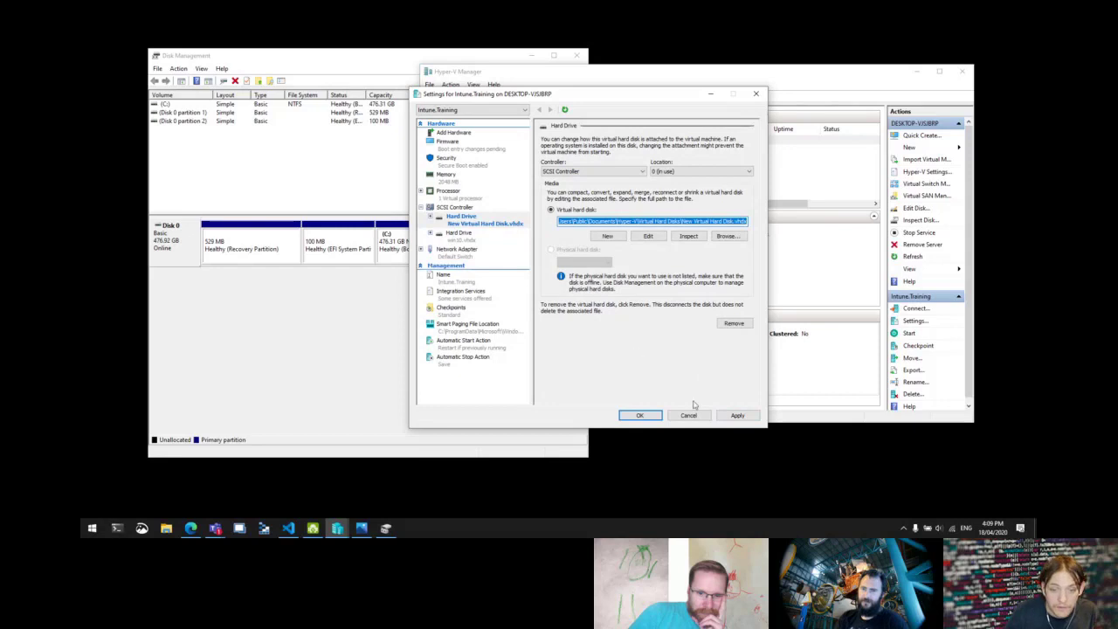
left_click(738, 416)
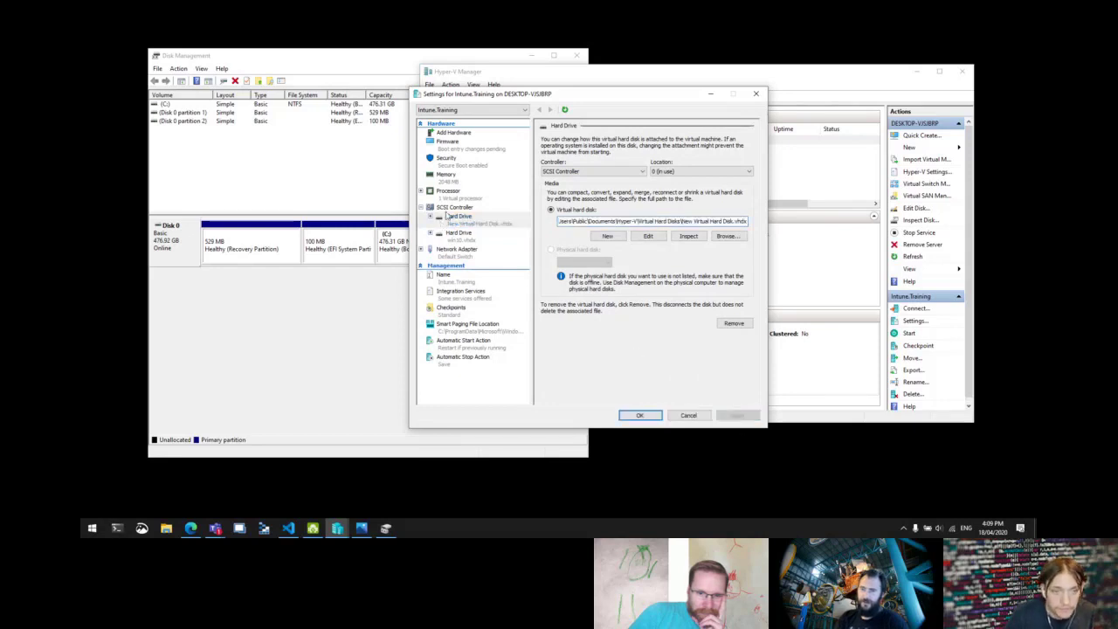
Enable the Trusted Platform Module and disable checkpoints for the virtual machine, applying both changes.
left_click(452, 166)
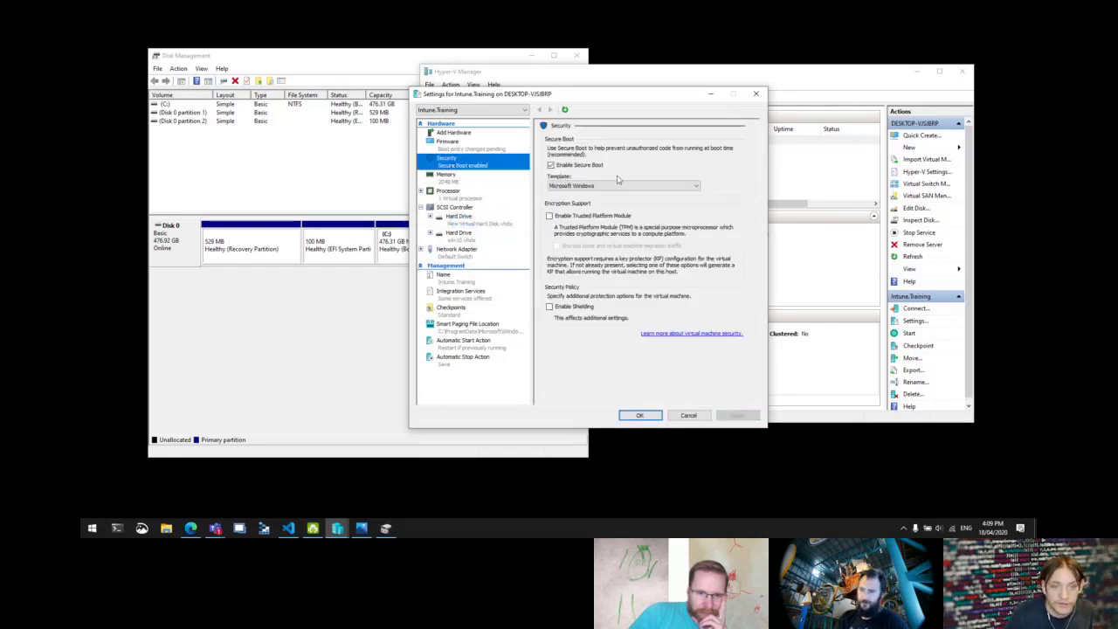
left_click(550, 216)
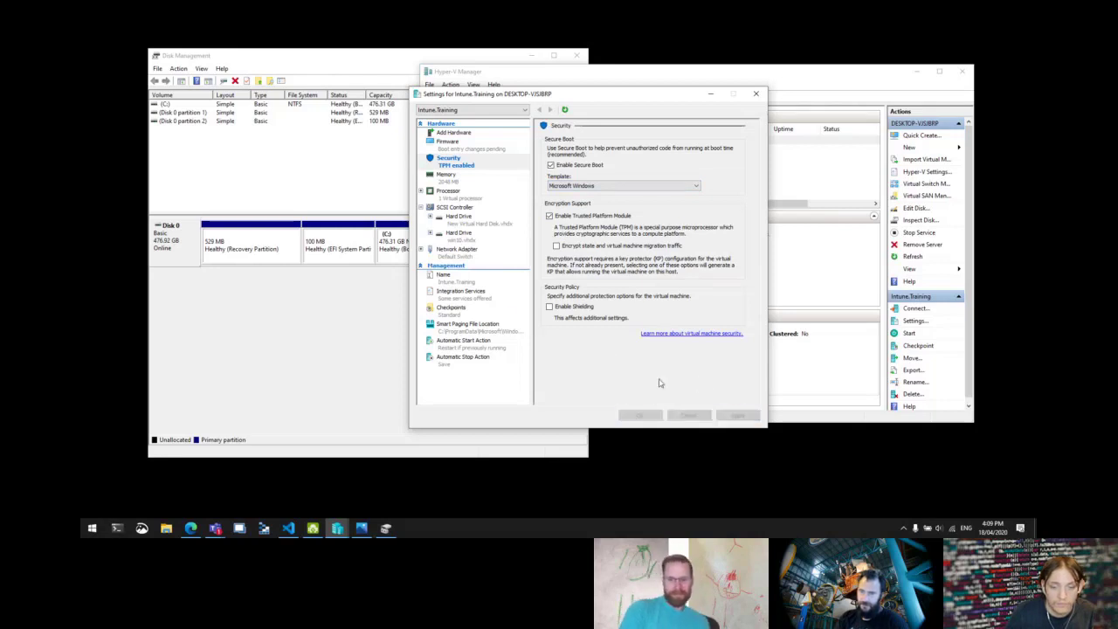
left_click(451, 307)
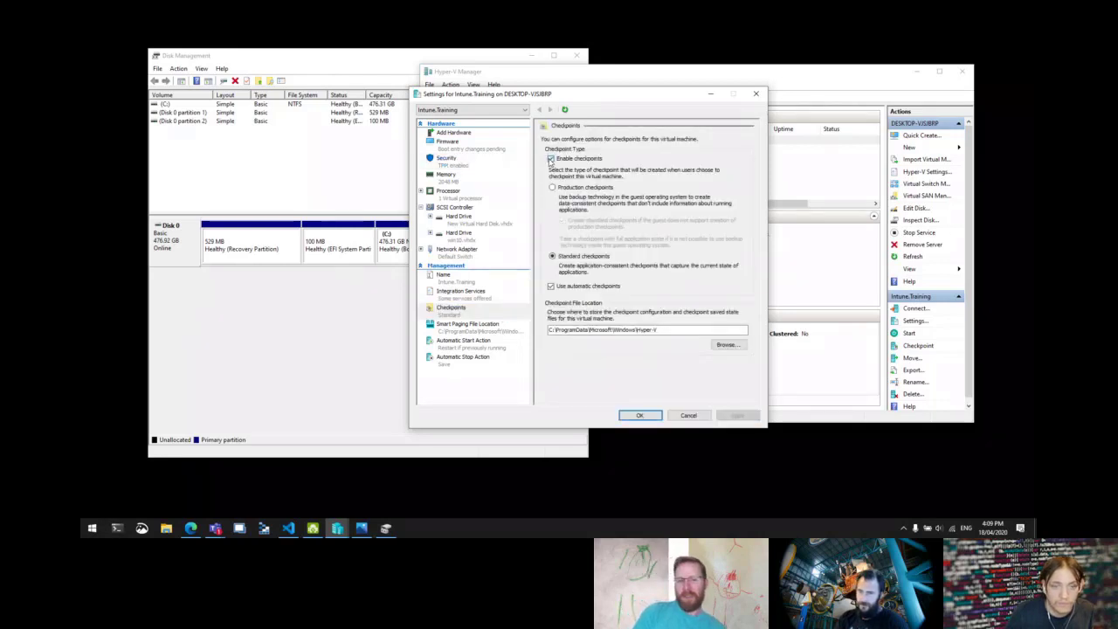
left_click(550, 159)
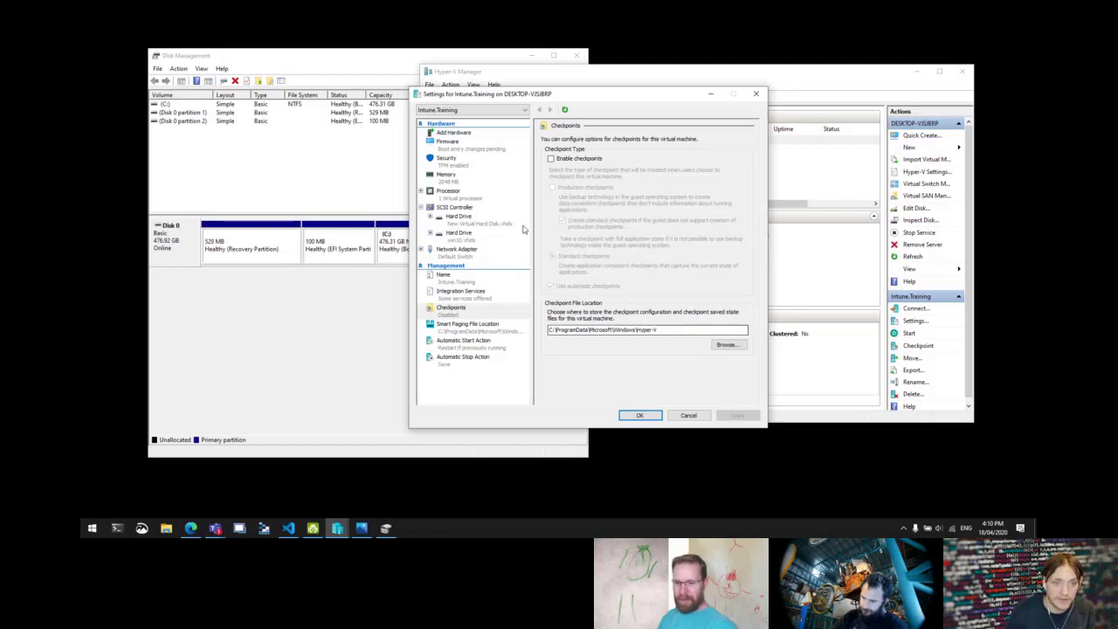
left_click(449, 165)
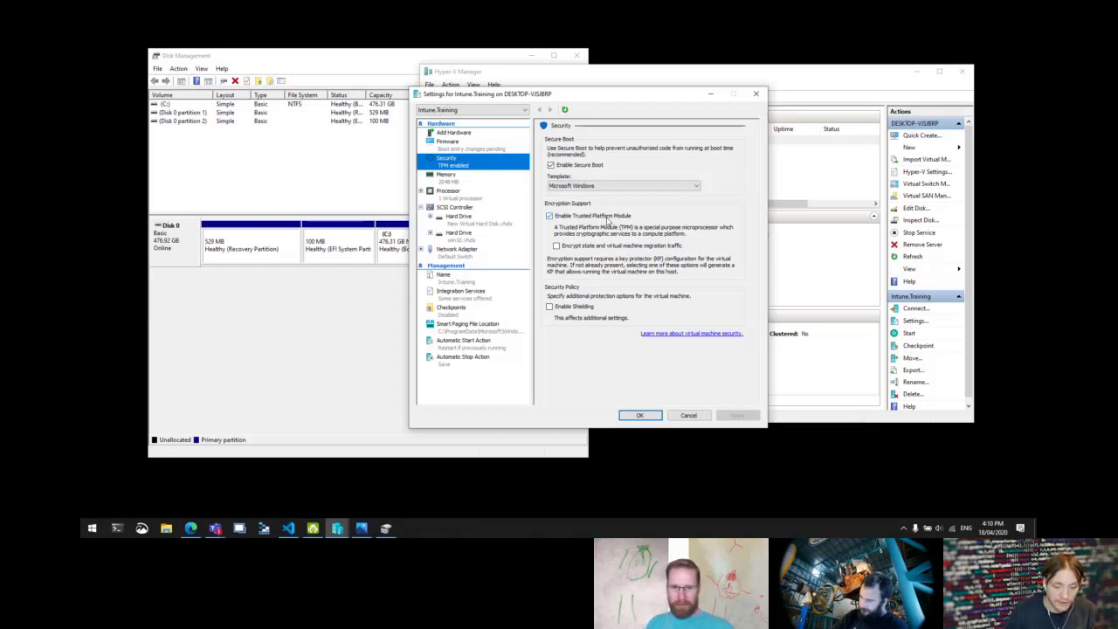
Move the win10.vhdx hard drive to the first place in the firmware boot order and apply the change.
left_click(465, 218)
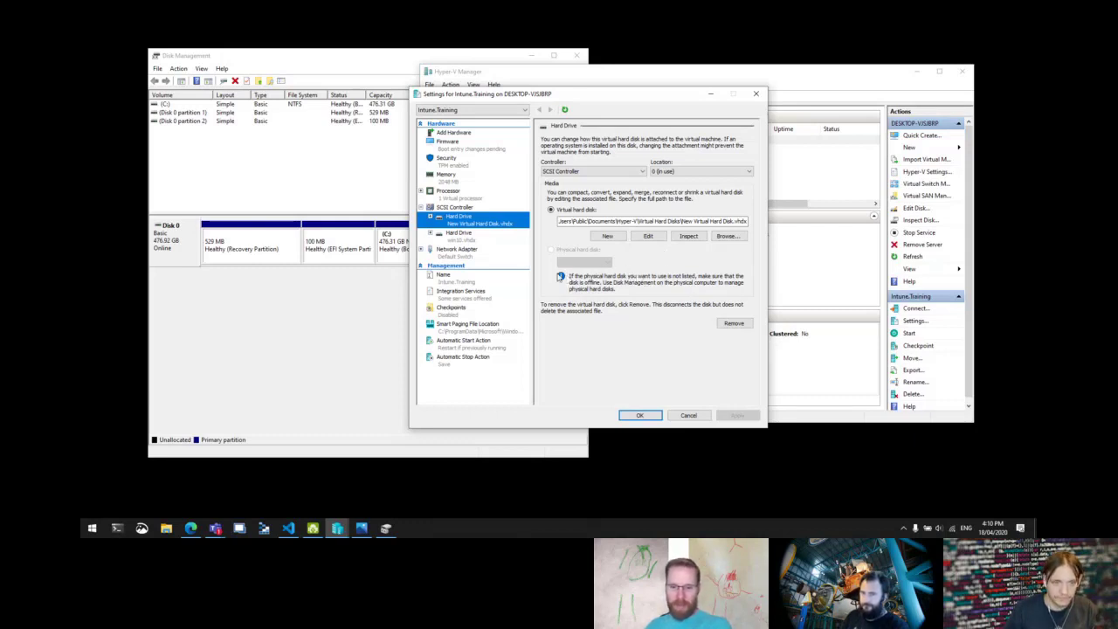
left_click(449, 149)
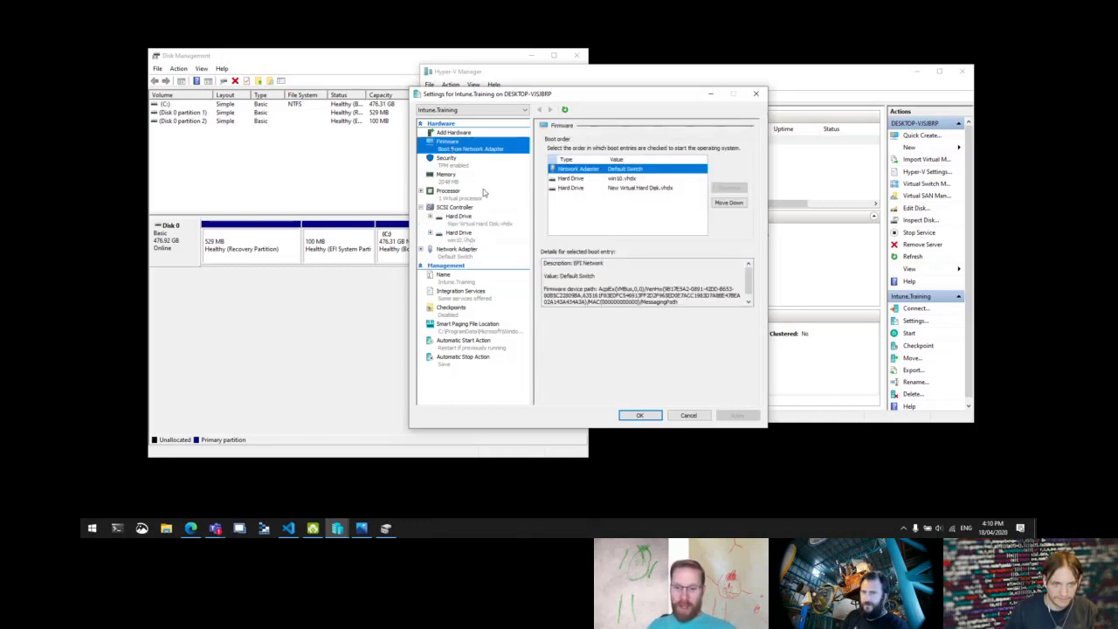
left_click(581, 179)
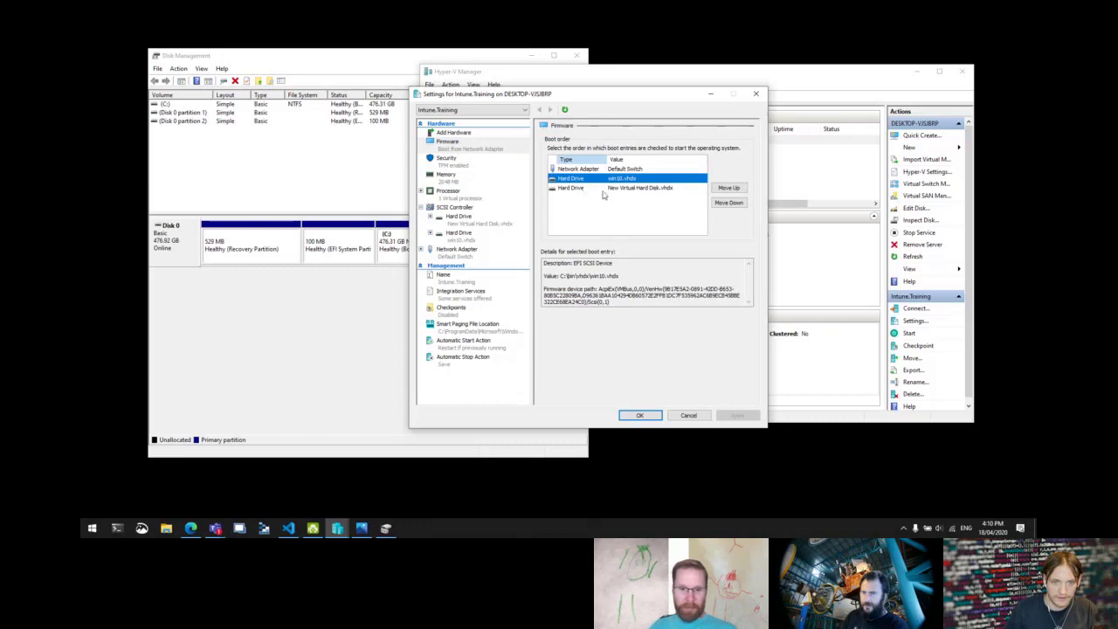
left_click(730, 188)
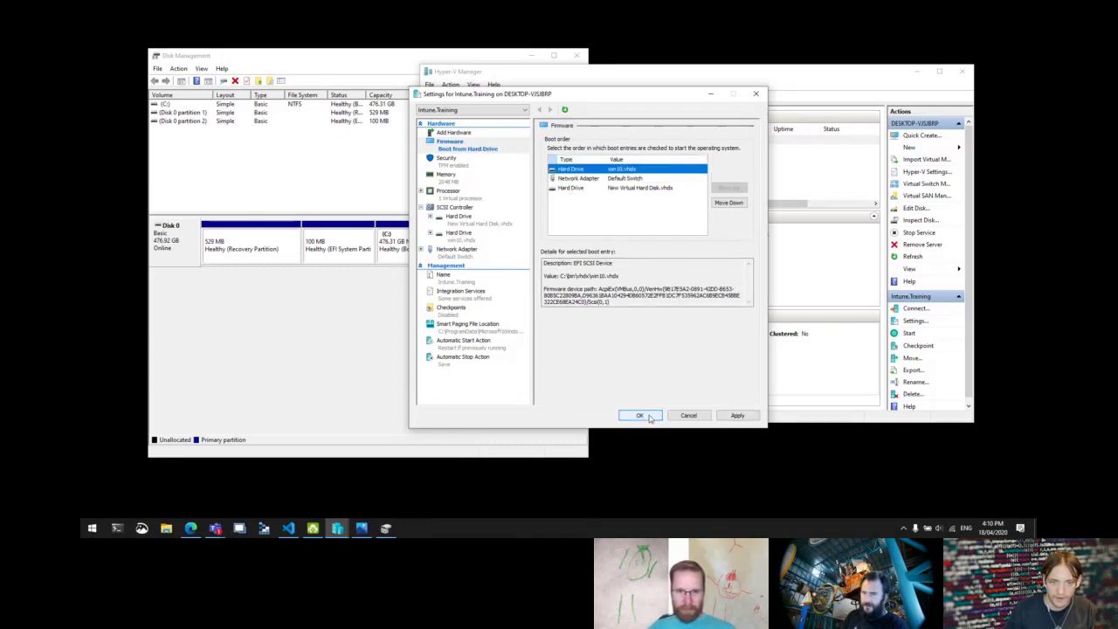
left_click(737, 416)
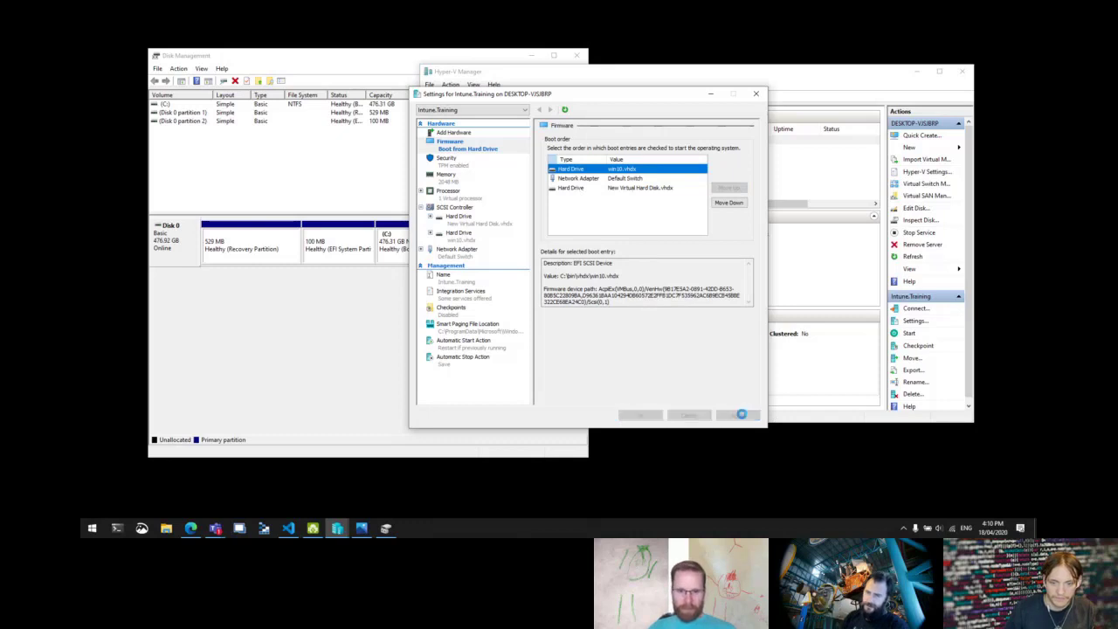
Close the machine's settings, connect to the Intune.Training virtual machine and start it.
left_click(642, 415)
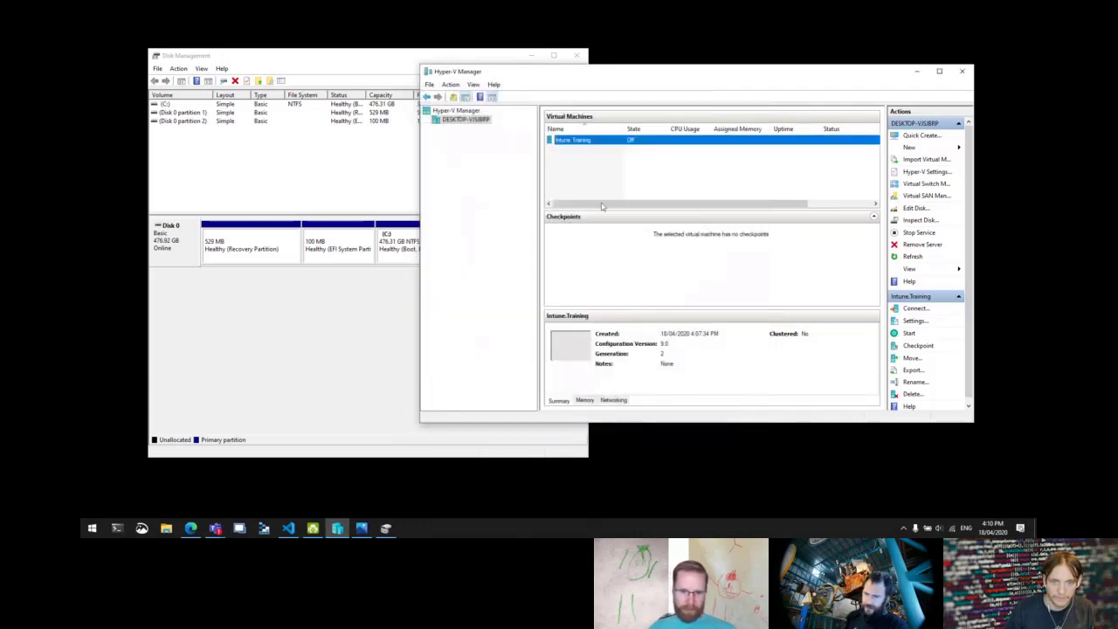
double_click(572, 142)
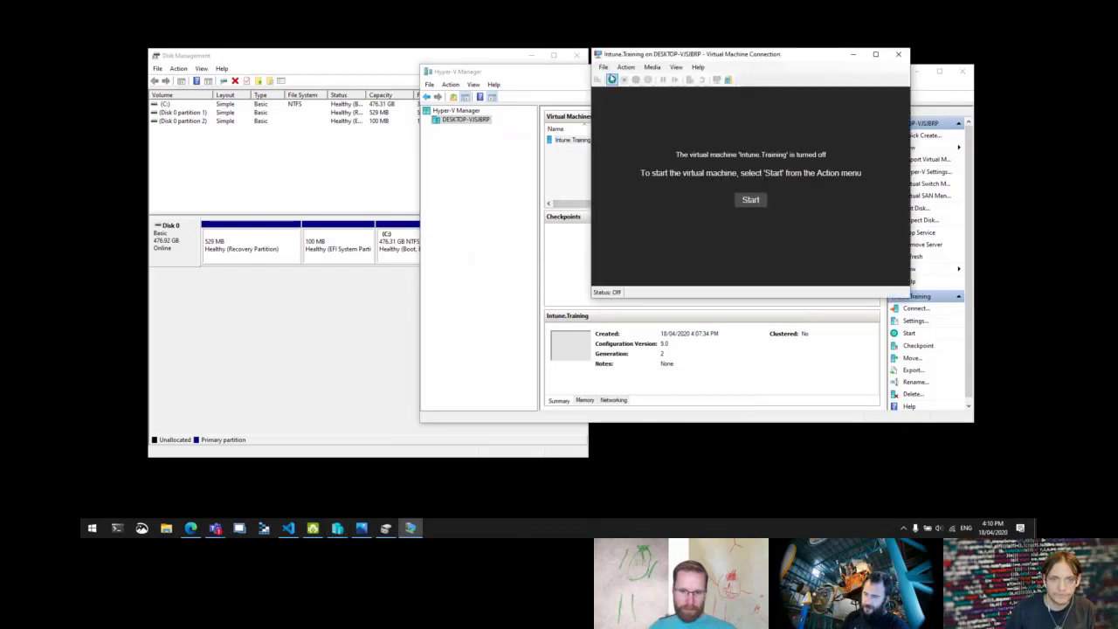
left_click(750, 200)
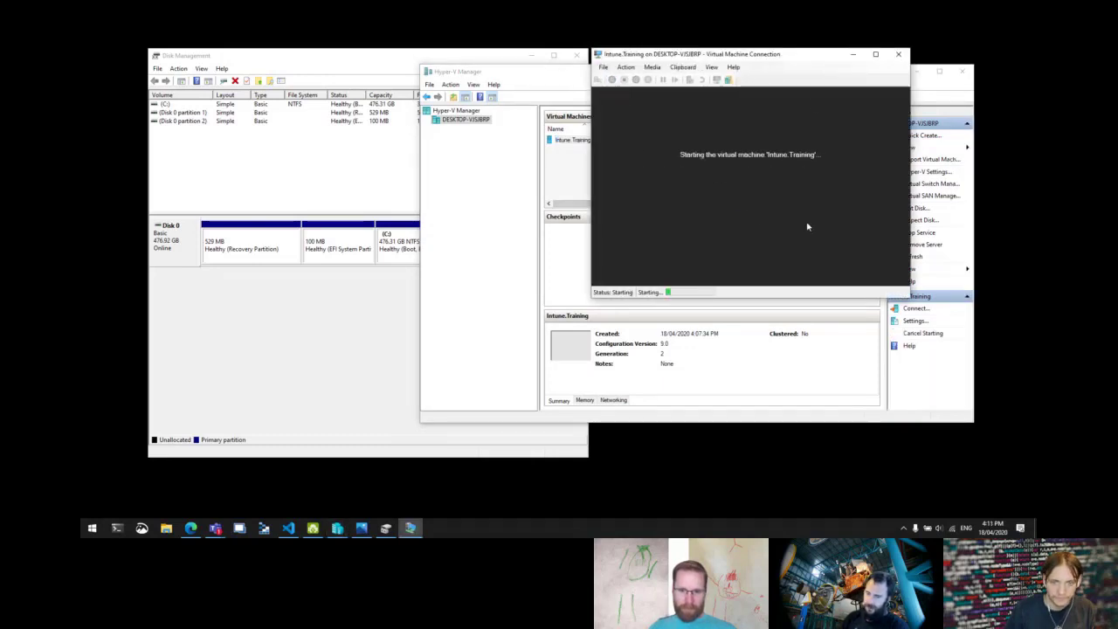
left_click_drag(819, 58, 743, 82)
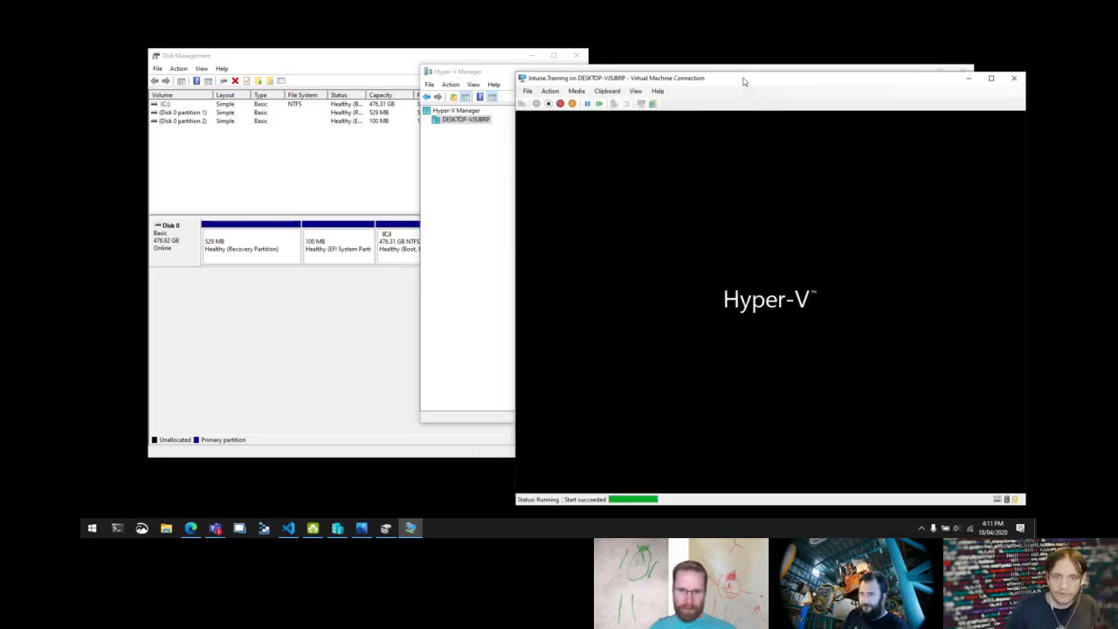
left_click_drag(744, 81, 592, 49)
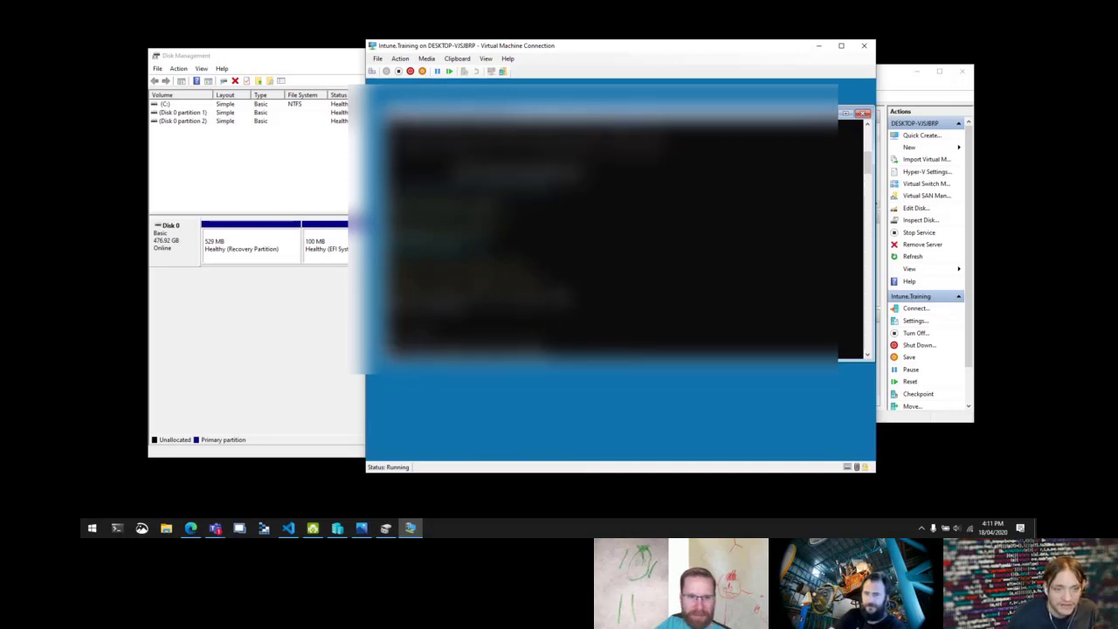
Close the command prompt inside the virtual machine to restart it into the deployment environment.
left_click(864, 114)
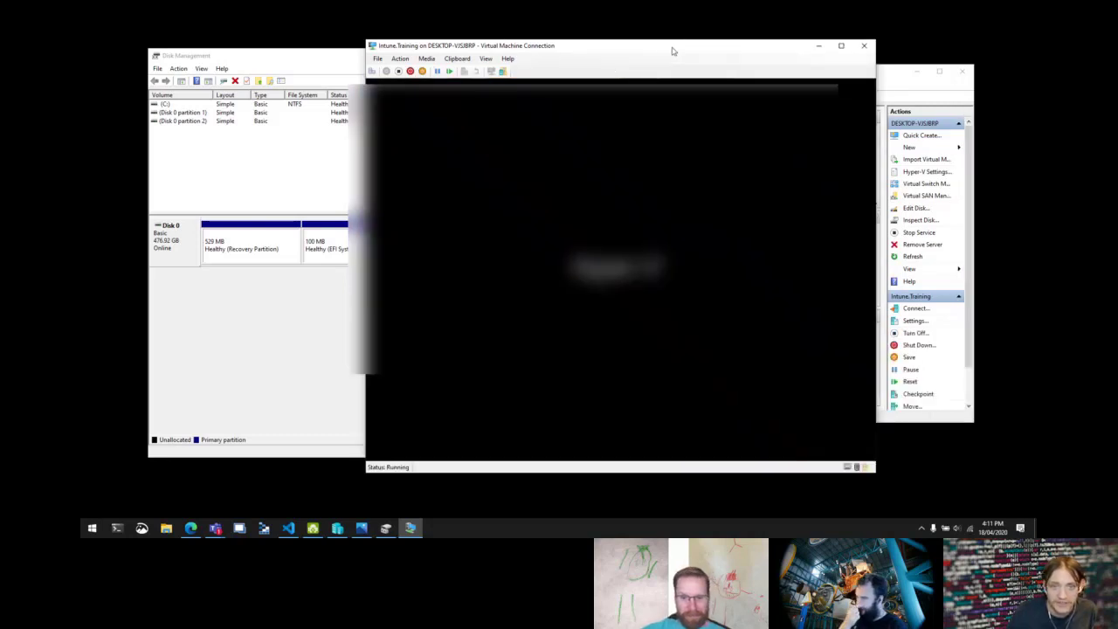
left_click_drag(676, 50, 648, 44)
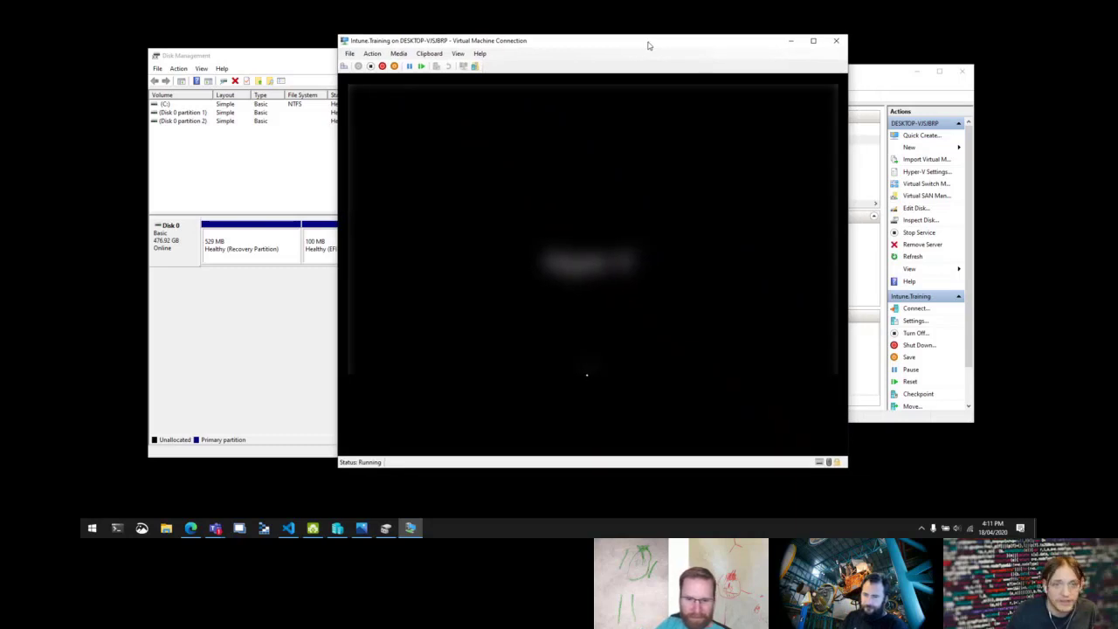
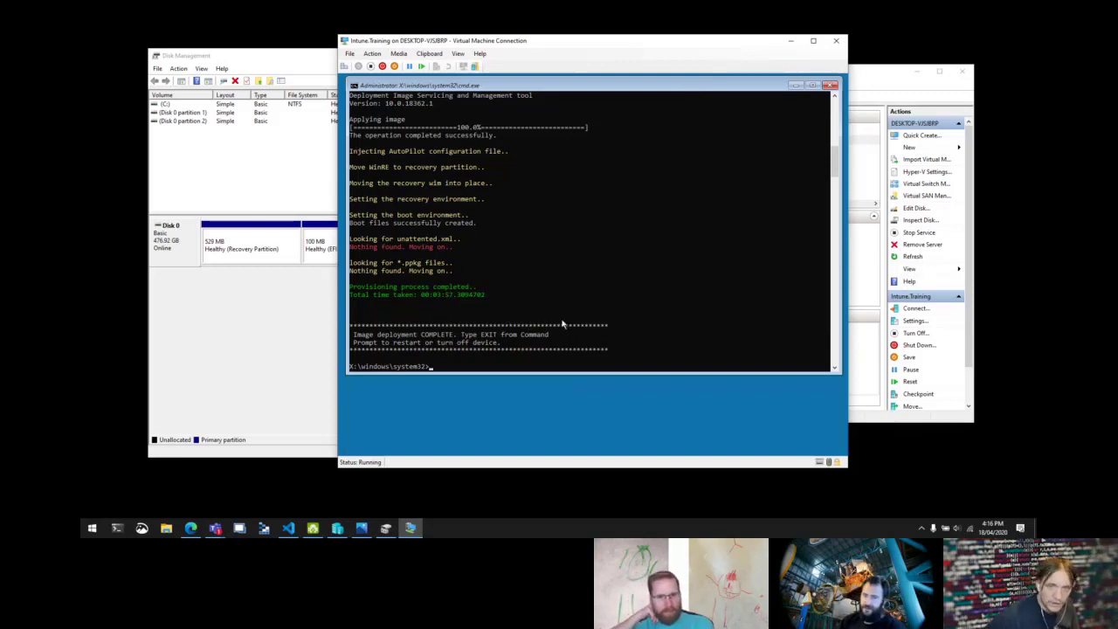
Close the completed image deployment's command prompt and turn off the virtual machine.
left_click(830, 86)
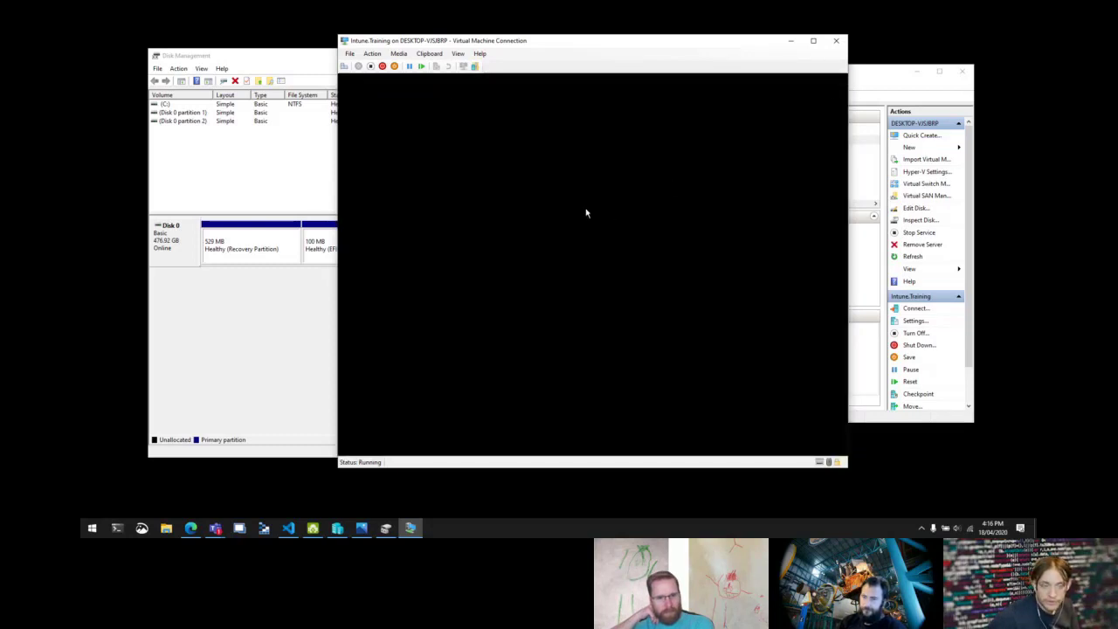
left_click(370, 67)
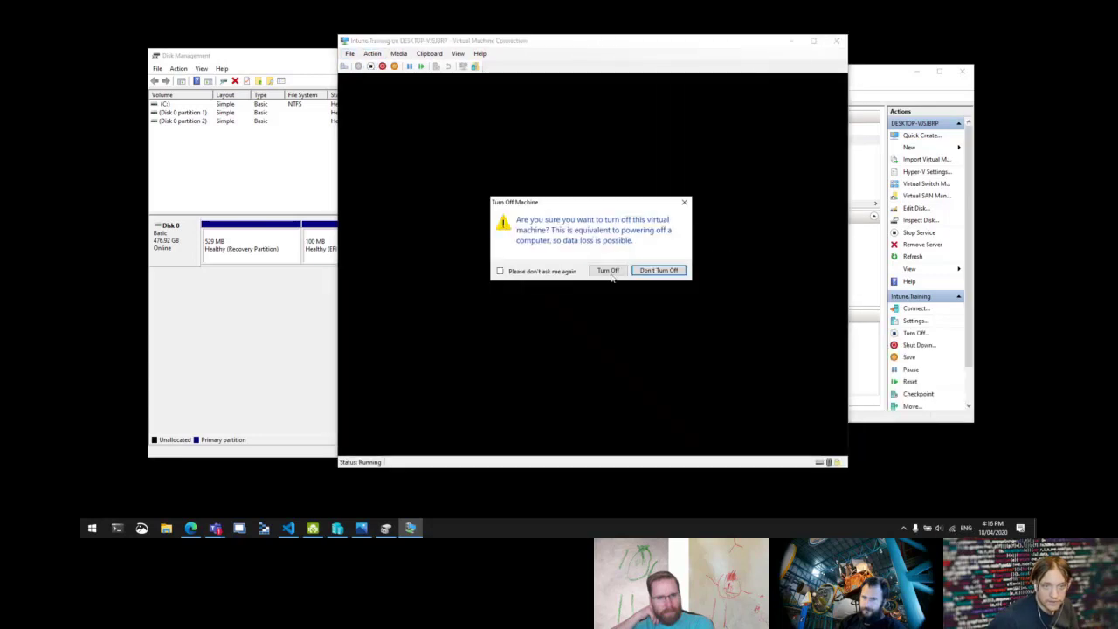
left_click(608, 270)
Open the virtual machine's settings, remove the win10.vhdx hard drive from the SCSI controller and apply the change.
left_click(349, 53)
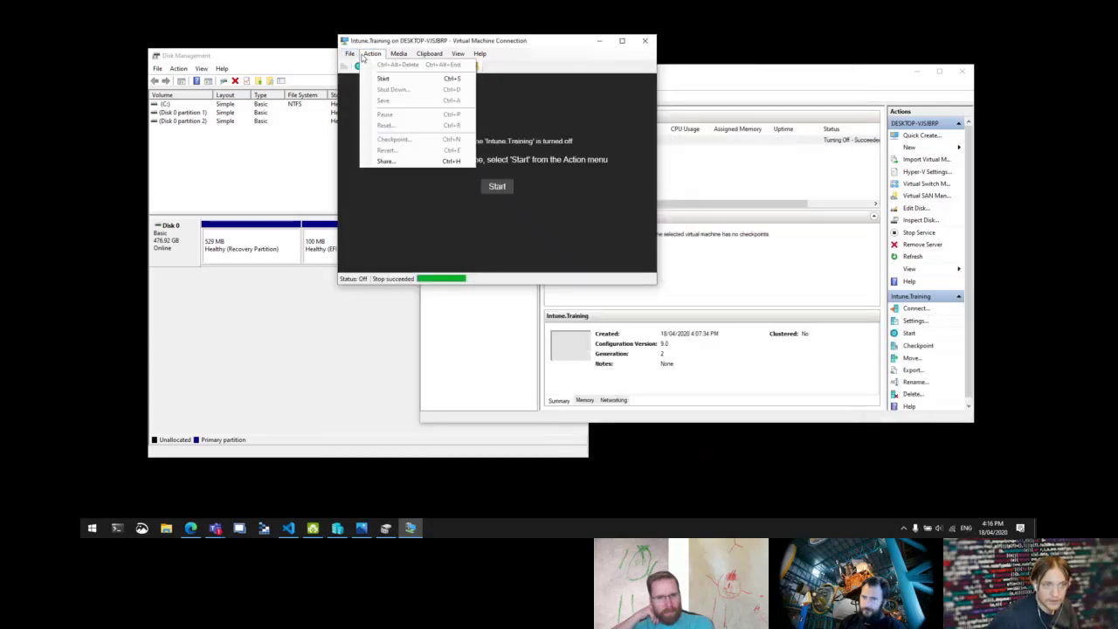
left_click(371, 65)
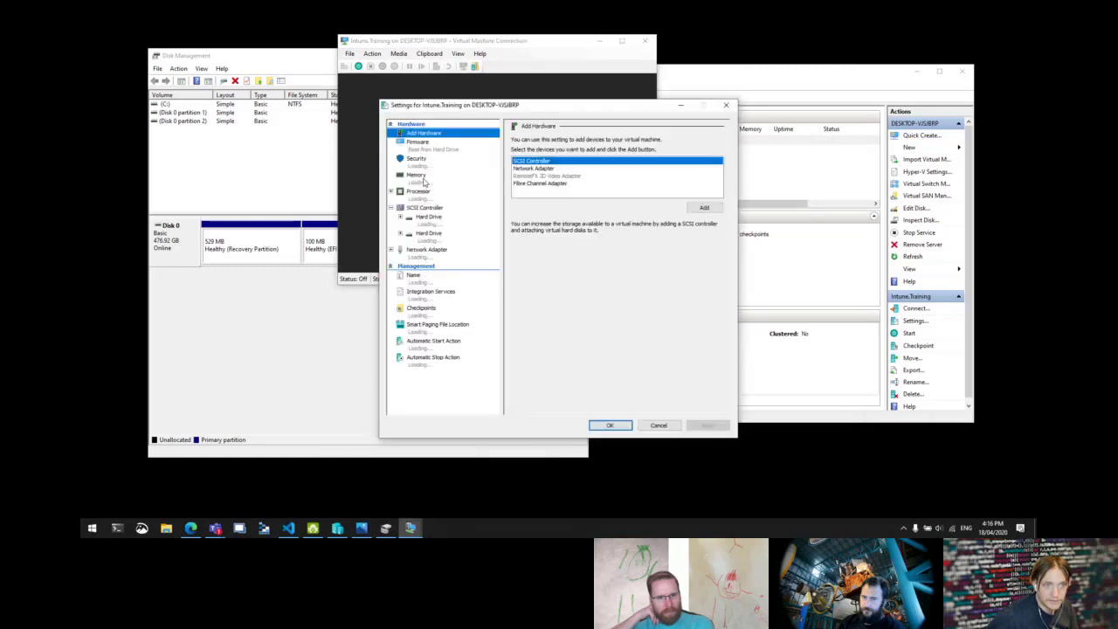
left_click(426, 153)
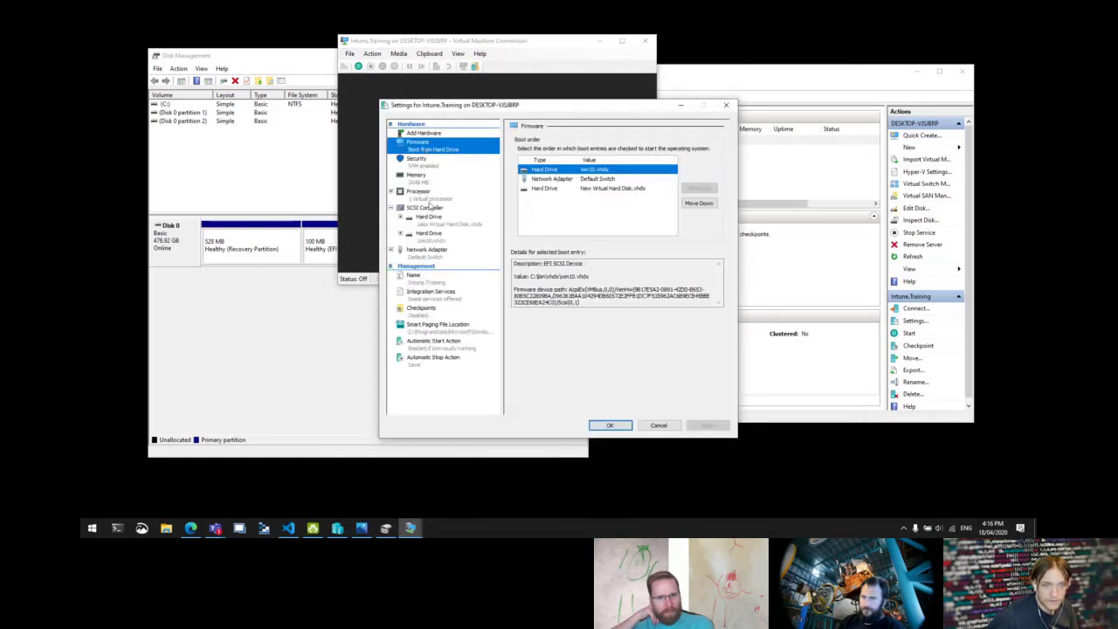
left_click(442, 222)
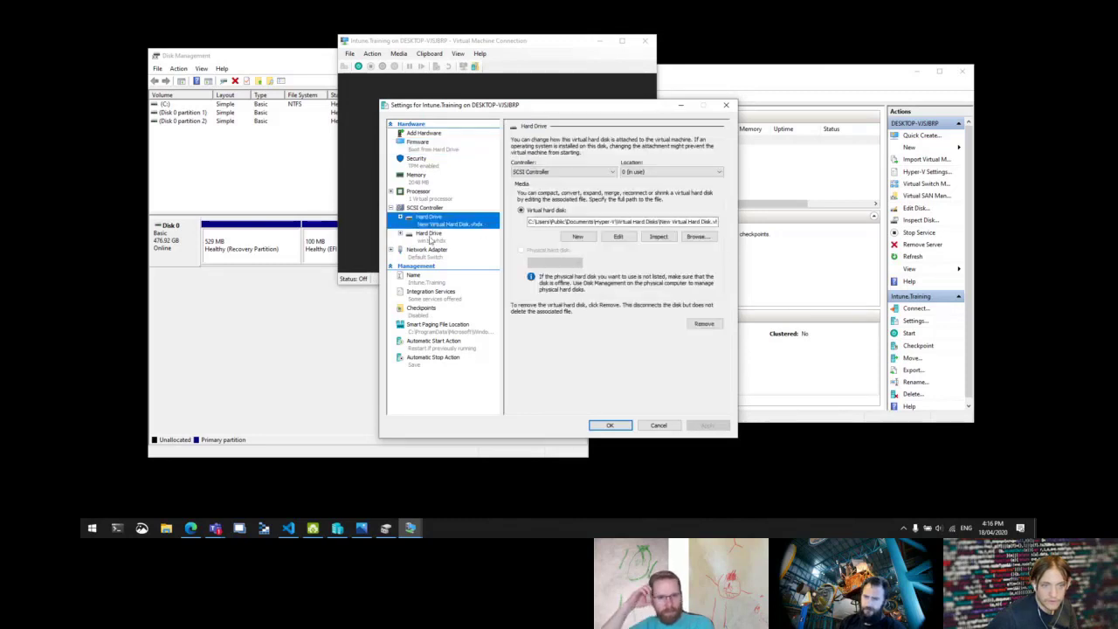
left_click(481, 233)
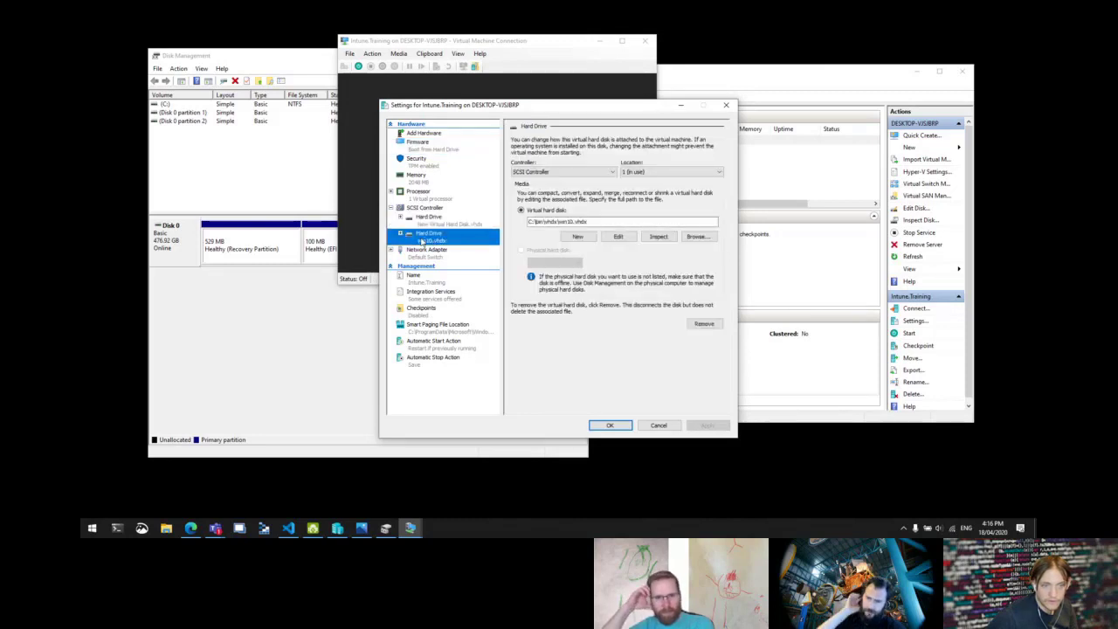
left_click(705, 325)
left_click(707, 425)
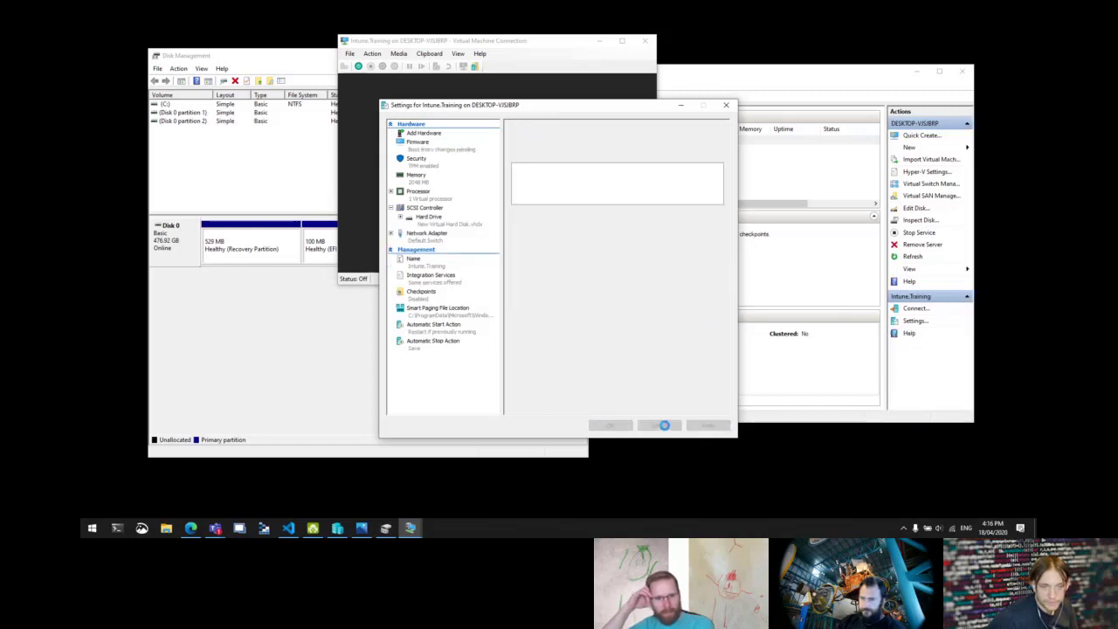
Move New Virtual Hard Disk.vhdx to the first place in the firmware boot order, apply it and close the settings.
left_click(423, 148)
left_click(554, 178)
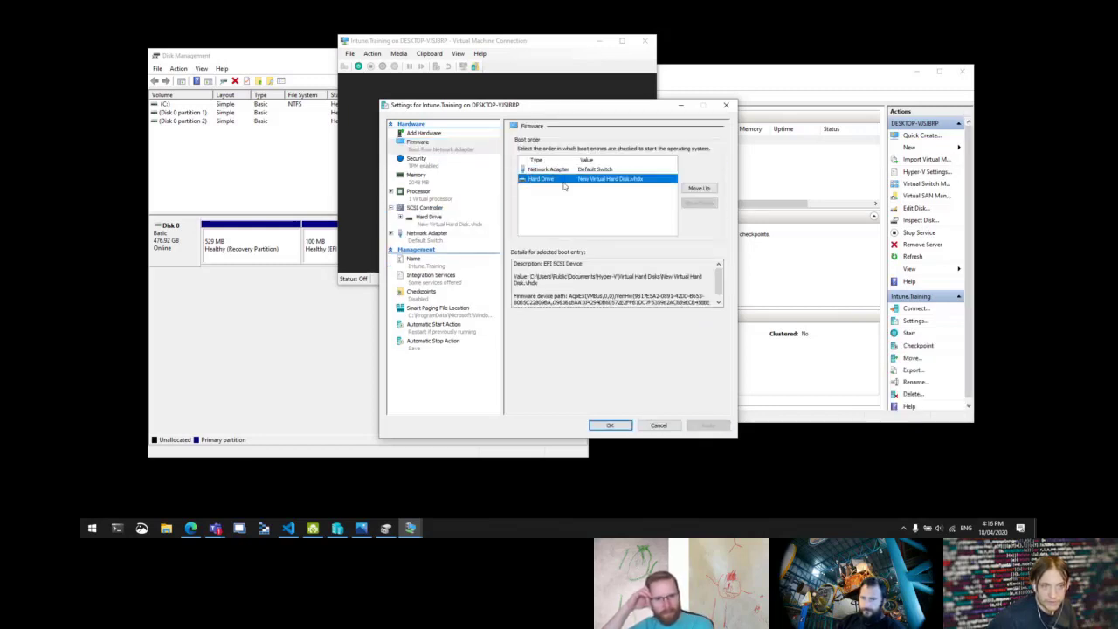
left_click(699, 188)
left_click(716, 427)
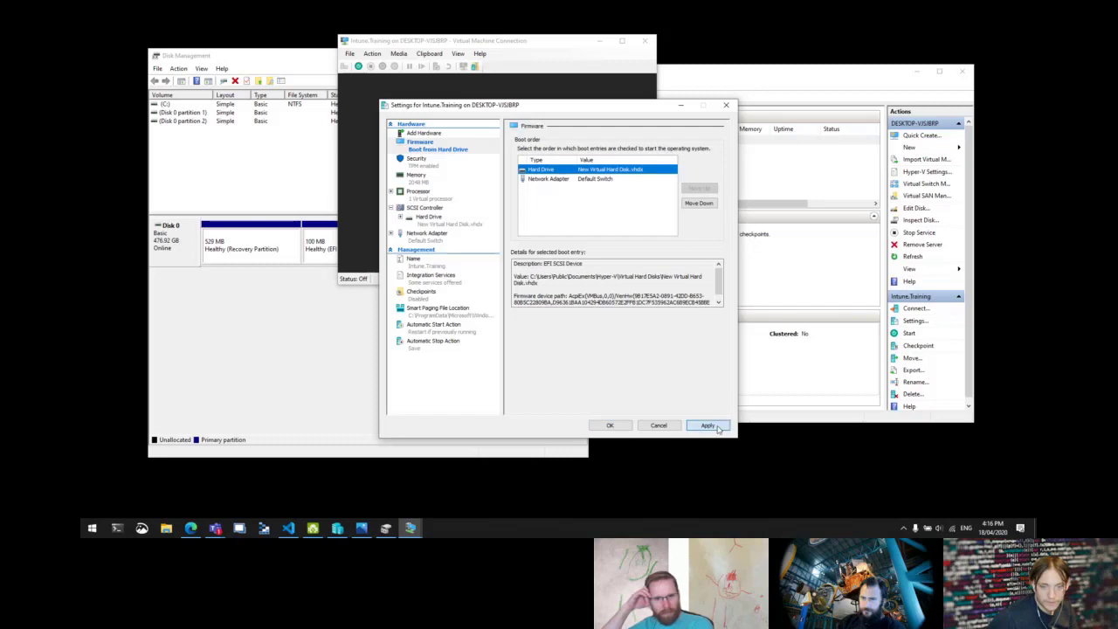
left_click(610, 426)
Start the virtual machine and set up Windows with the United States region and US keyboard layout, skipping a second layout.
left_click(502, 187)
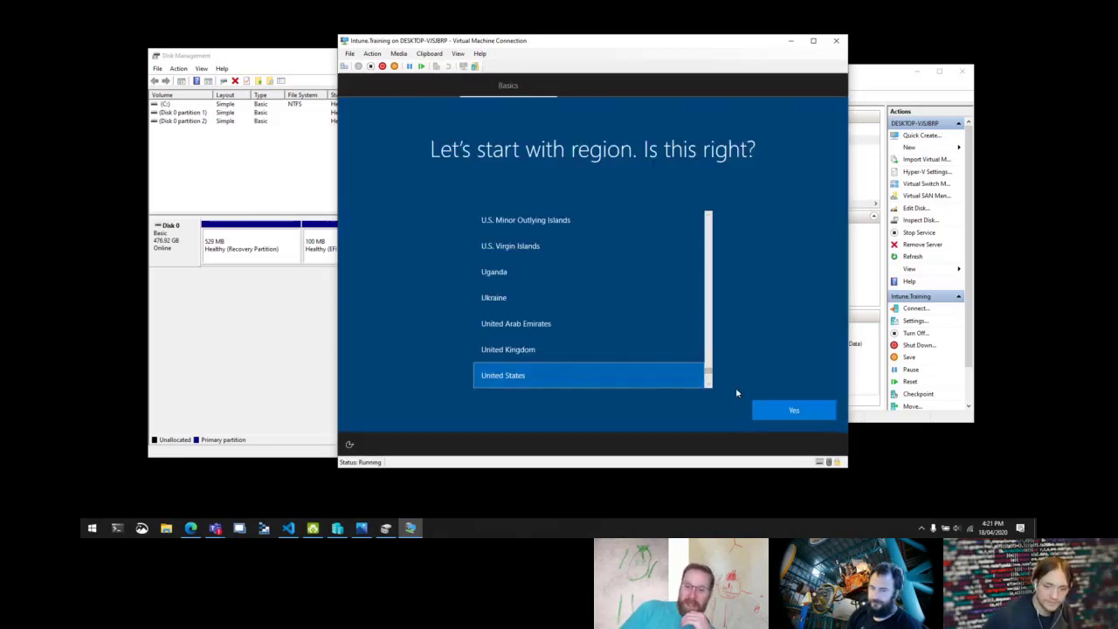
left_click(781, 411)
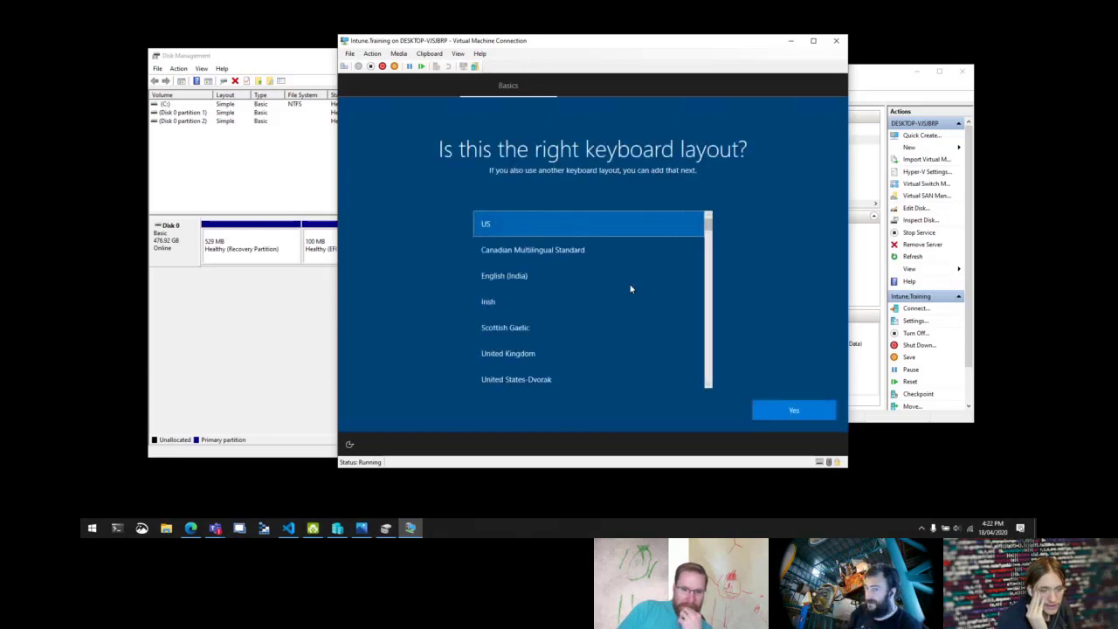
left_click(795, 410)
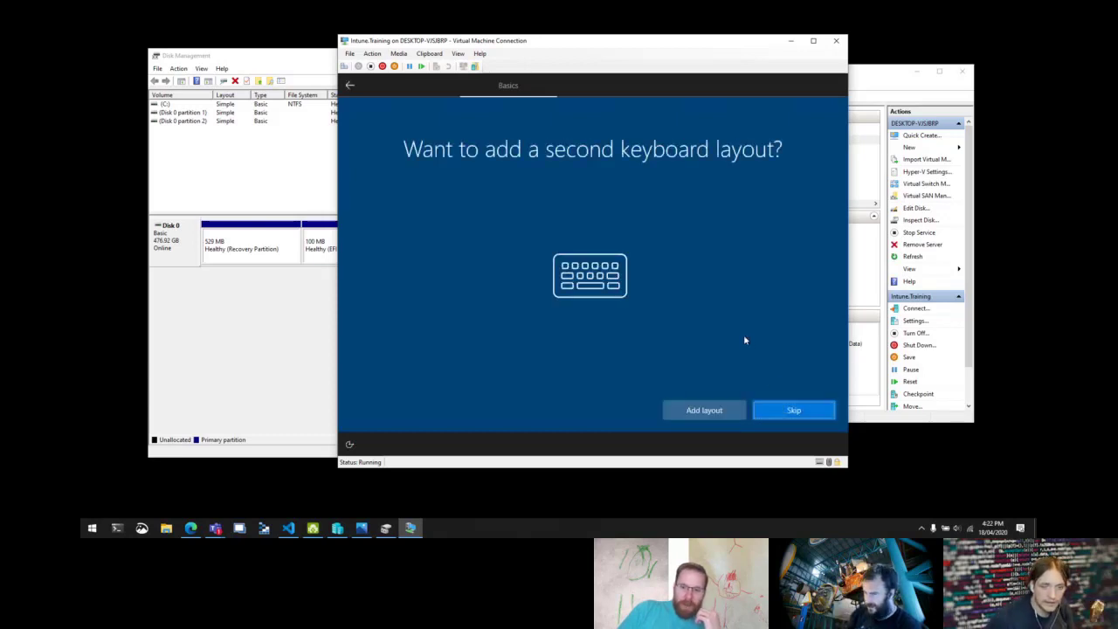
left_click(794, 410)
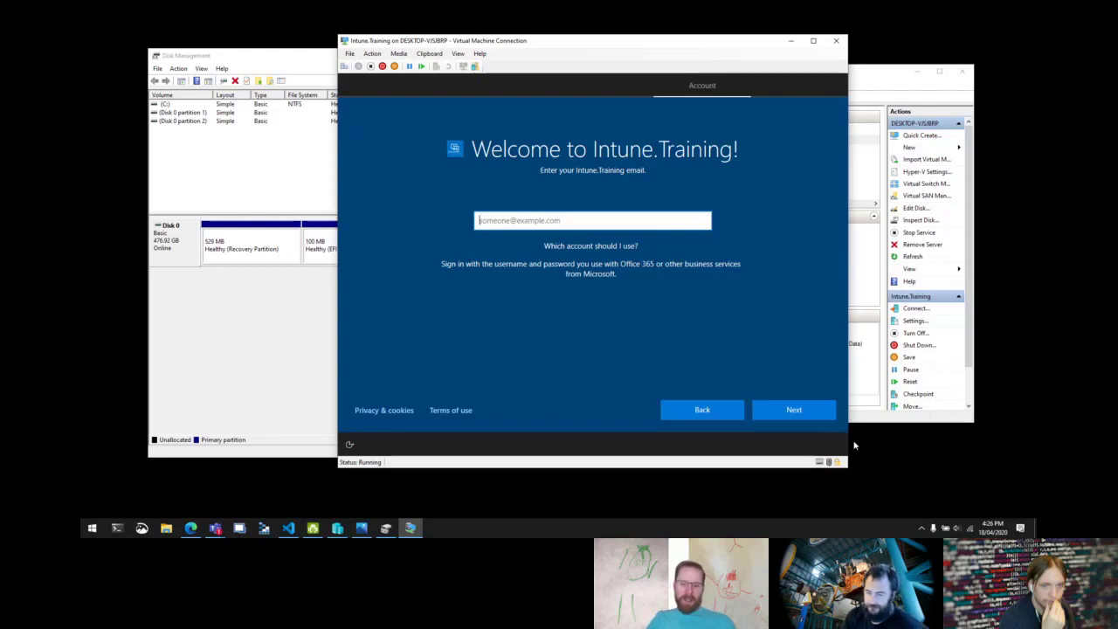
Switch to the Photos app to view the wallpaper.png image.
left_click_drag(743, 43, 732, 46)
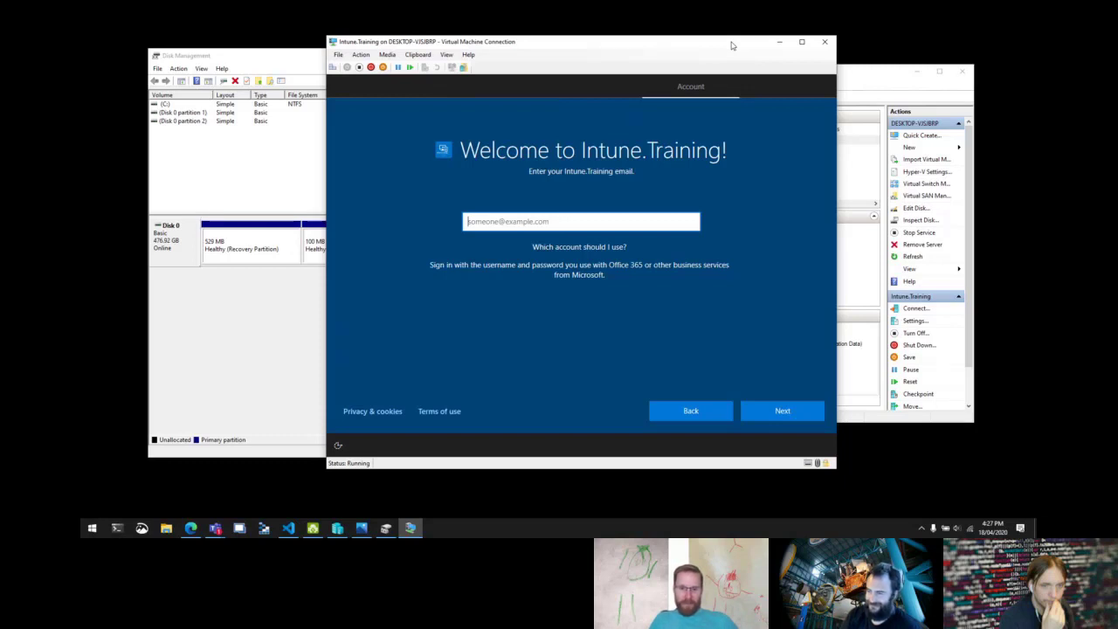
left_click(361, 528)
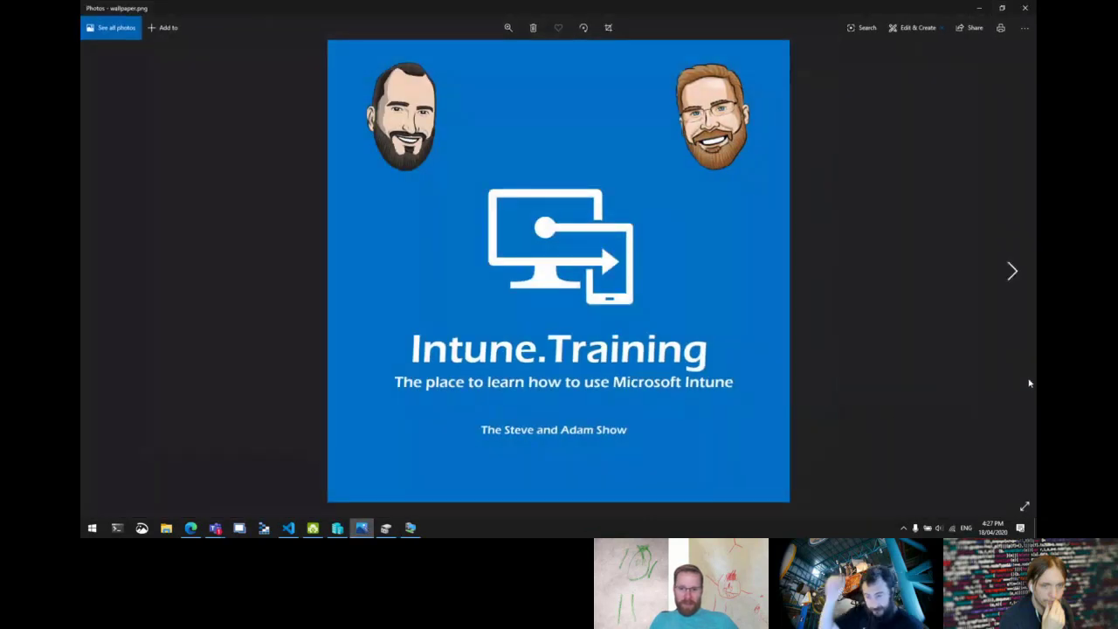